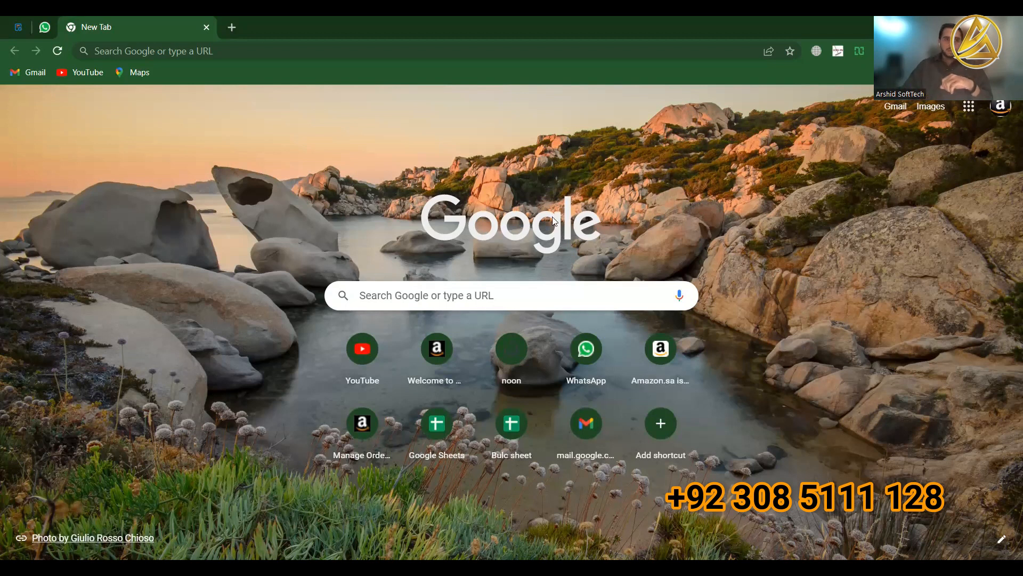
Go to drive.google.com and open the My Drive page
left_click(307, 50)
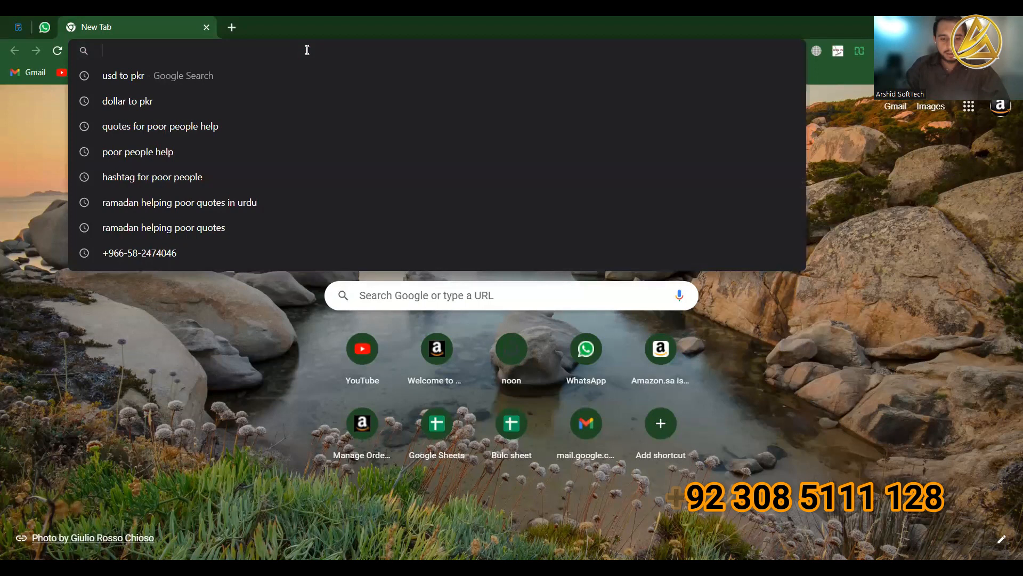
type("drive.google.com")
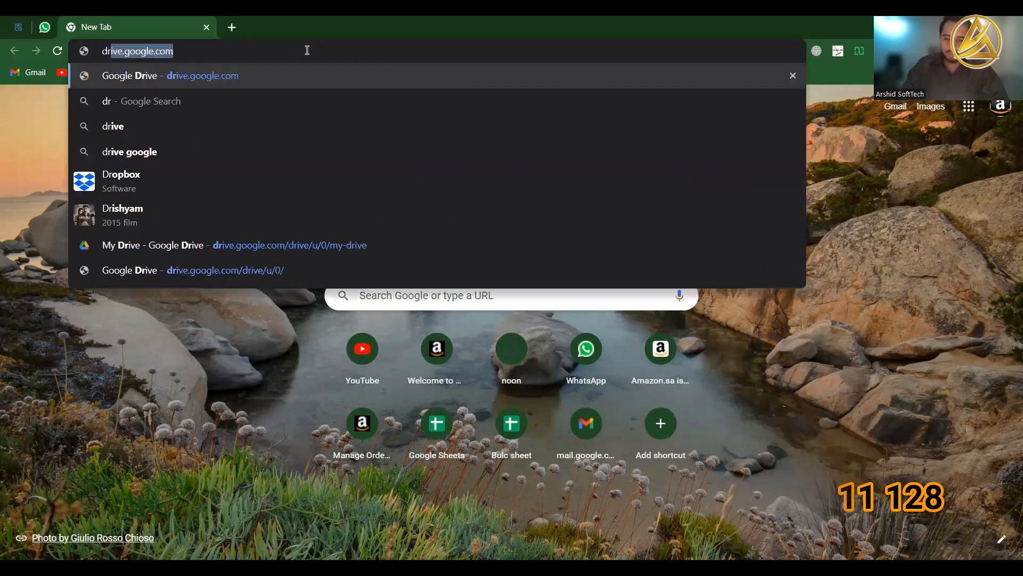
key("Right")
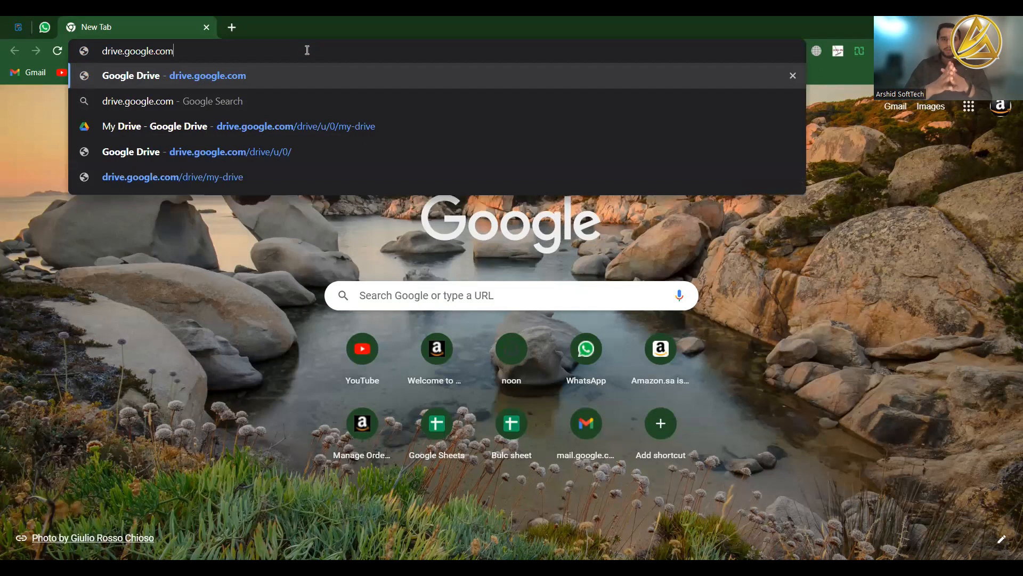
left_click(292, 120)
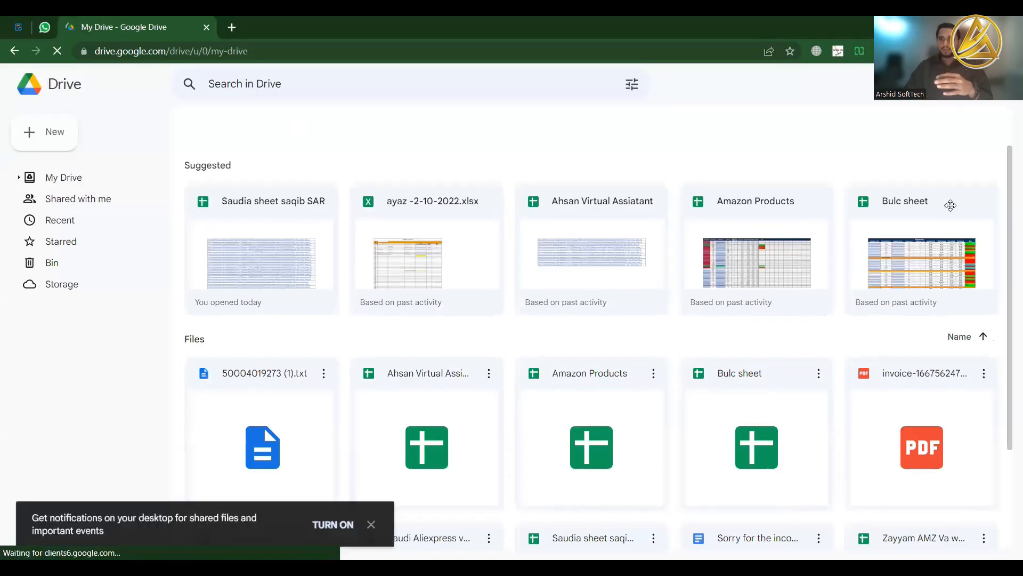
left_click(968, 84)
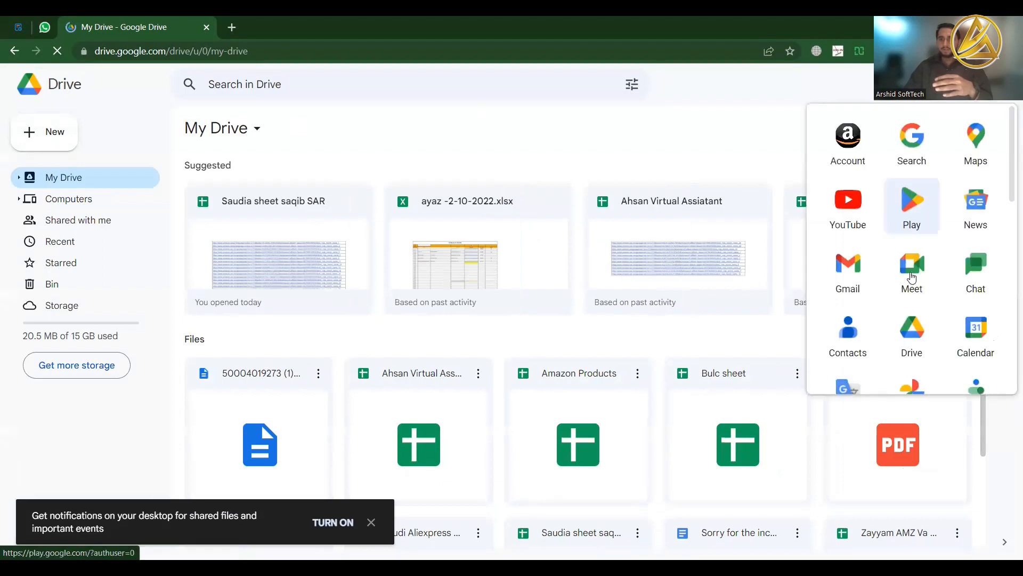
scroll(917, 272, "down", 1)
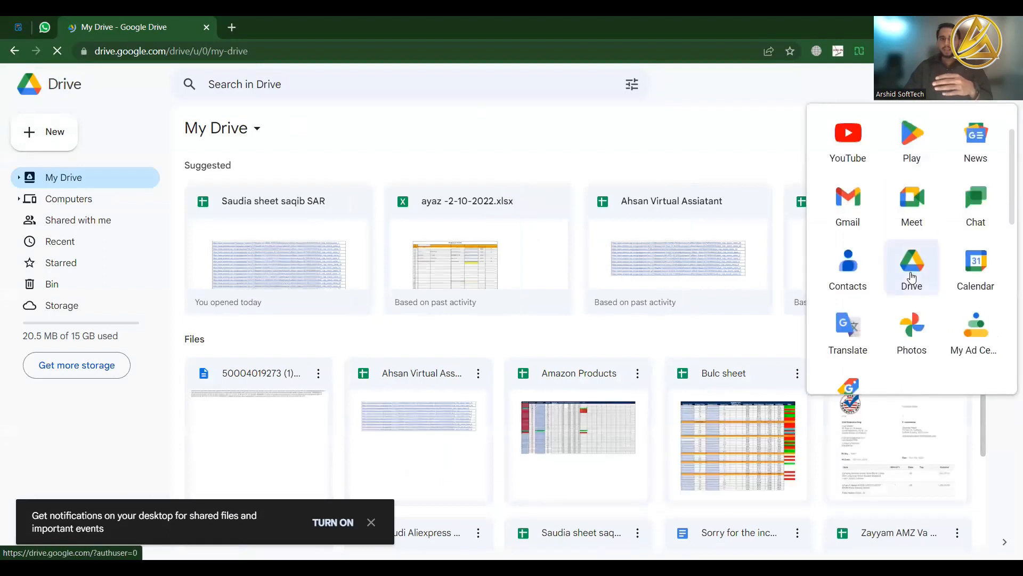
left_click(495, 155)
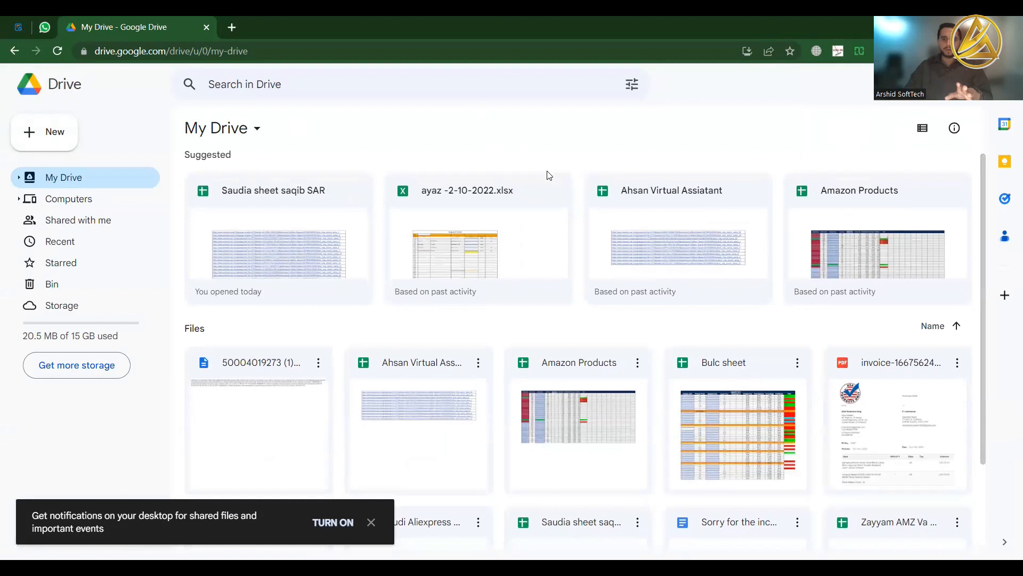
scroll(549, 176, "down", 2)
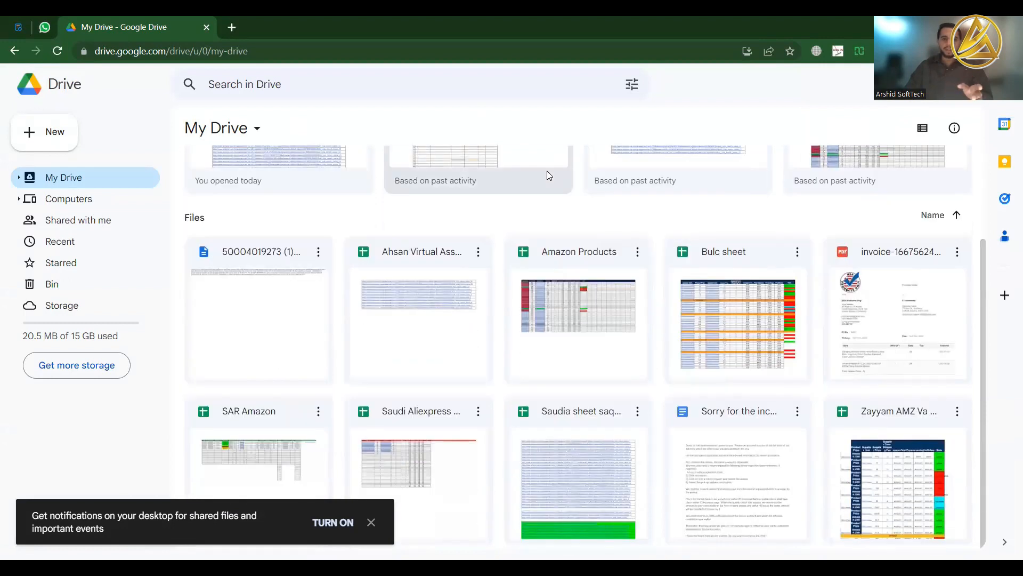
scroll(549, 175, "up", 2)
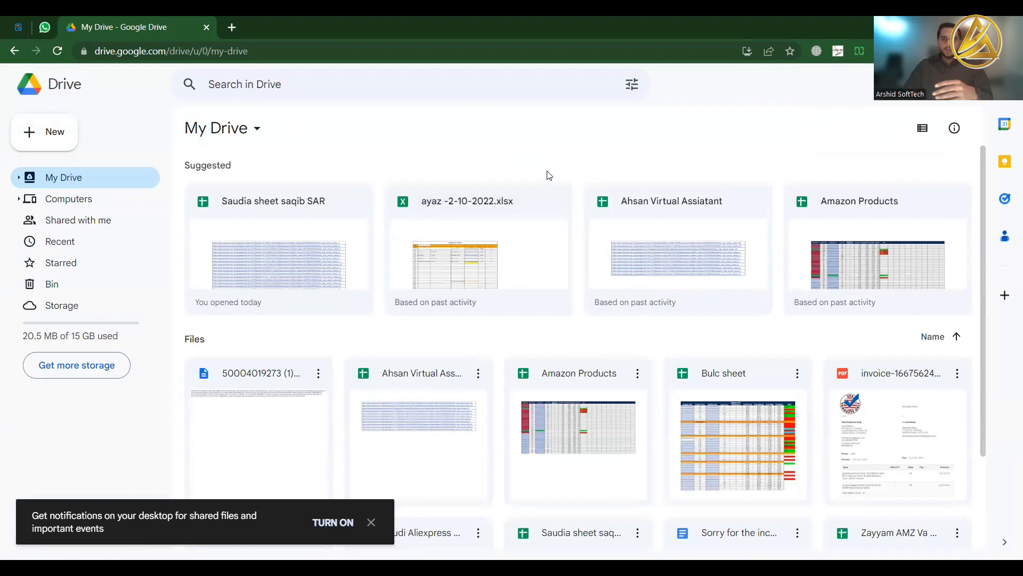
Create a new blank Google Sheets spreadsheet in My Drive
right_click(578, 332)
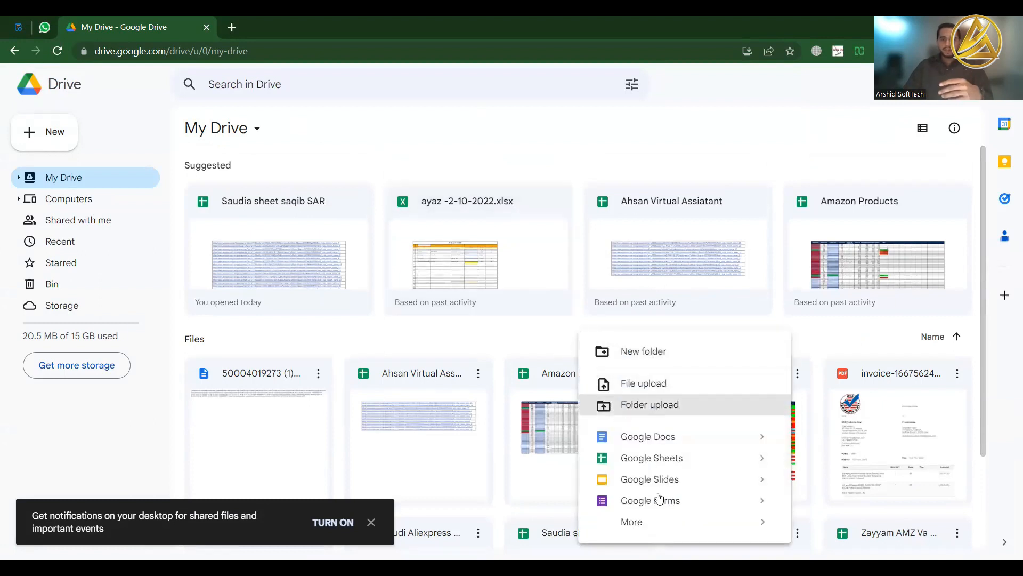
left_click(645, 464)
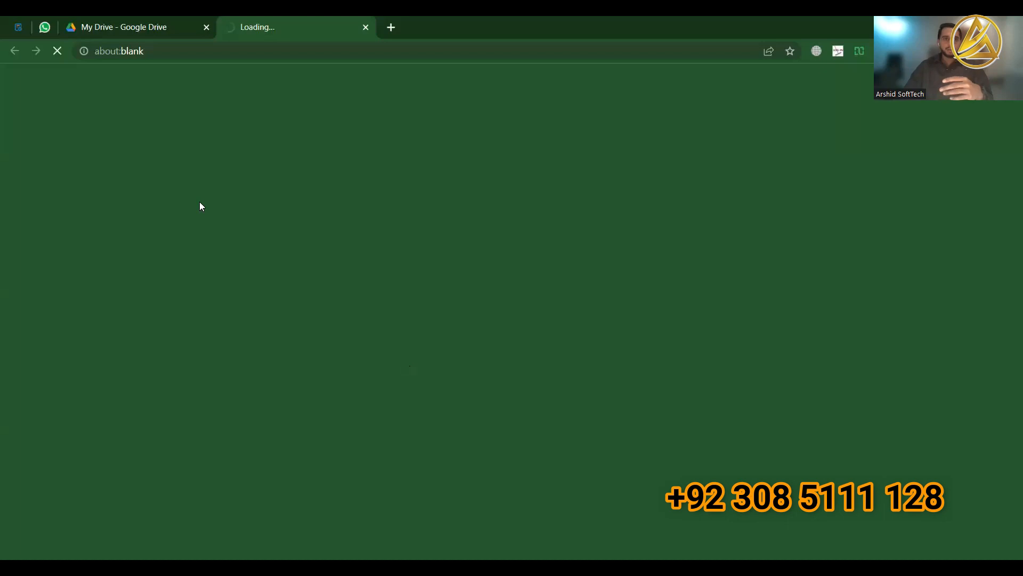
left_click(149, 30)
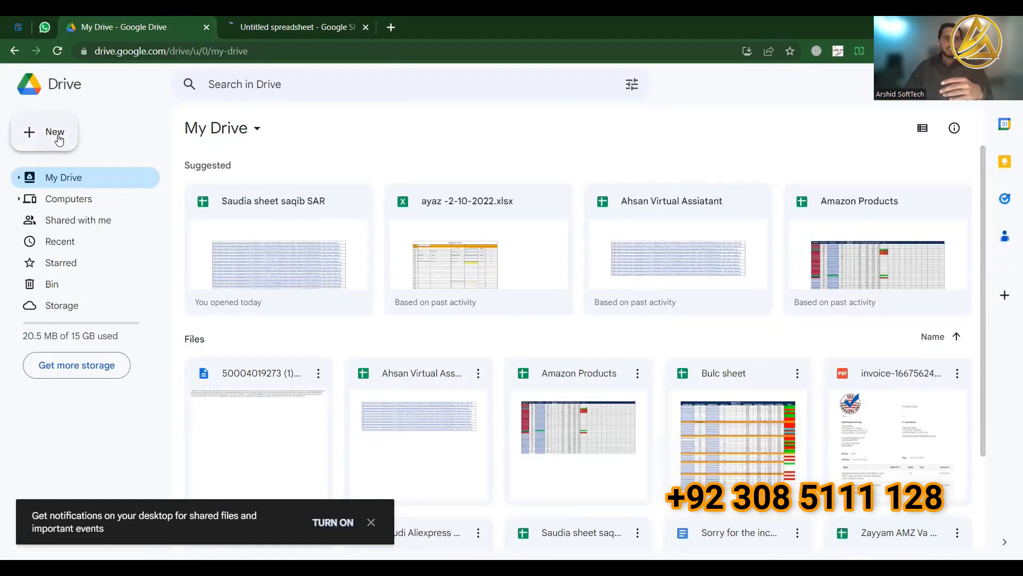
left_click(60, 137)
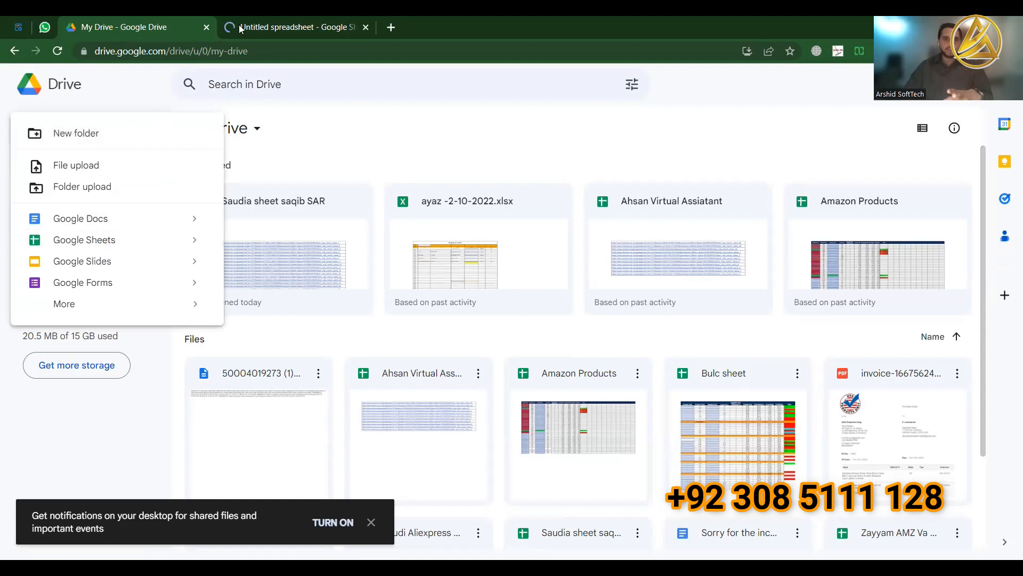
left_click(266, 27)
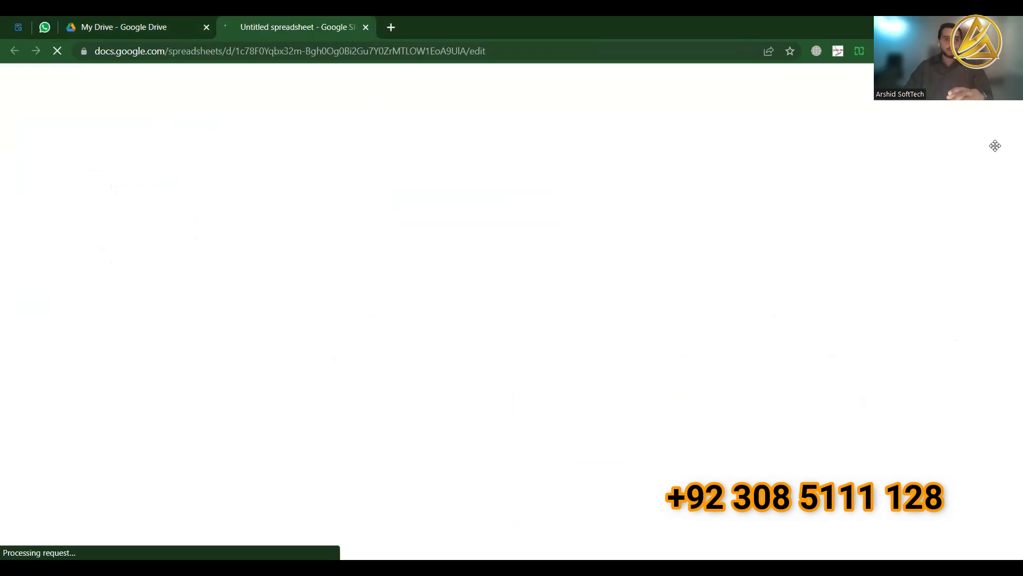
Rename the untitled spreadsheet as "amazon Sheet"
left_click(82, 79)
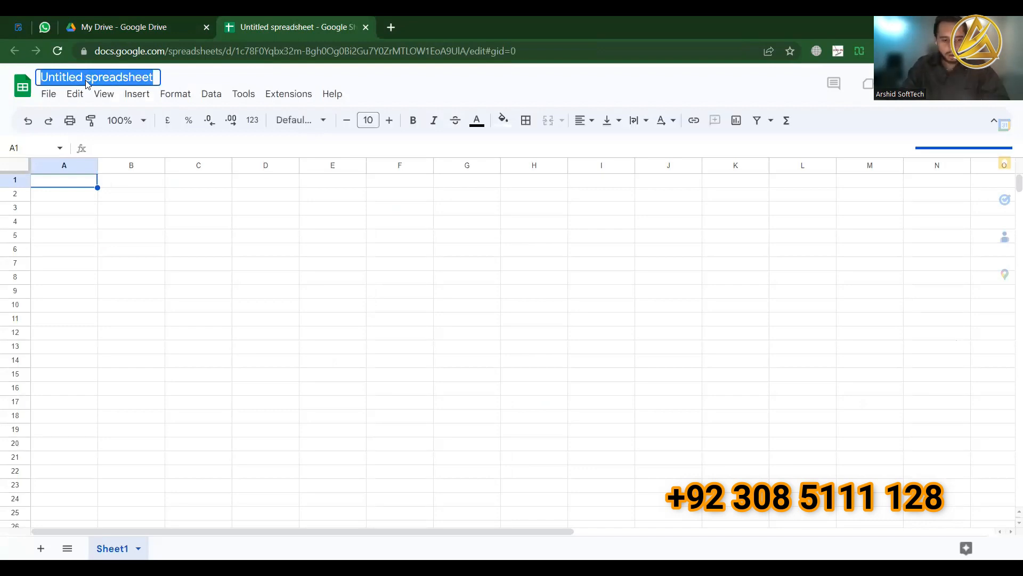
type("amazon")
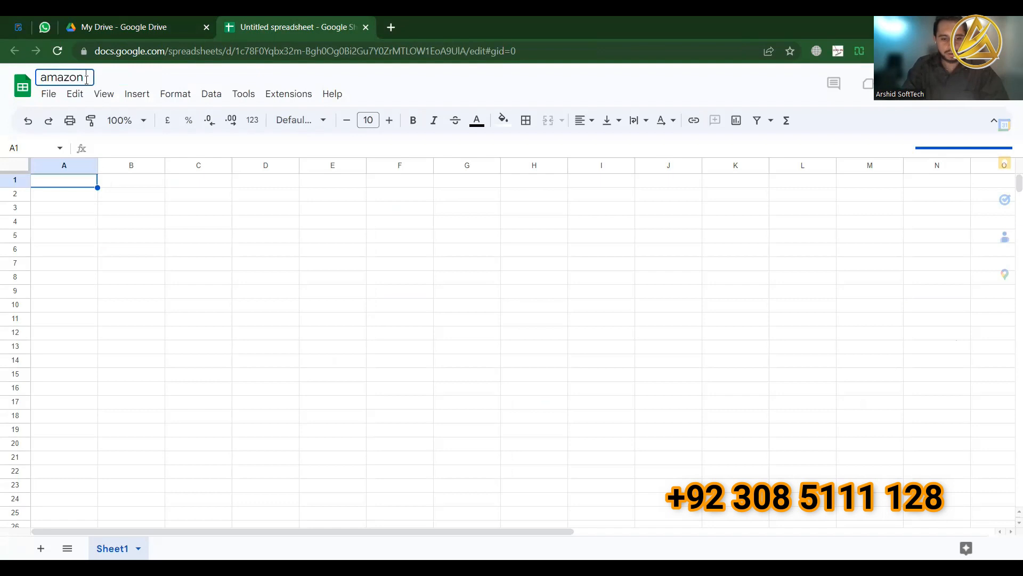
type(" Sheet")
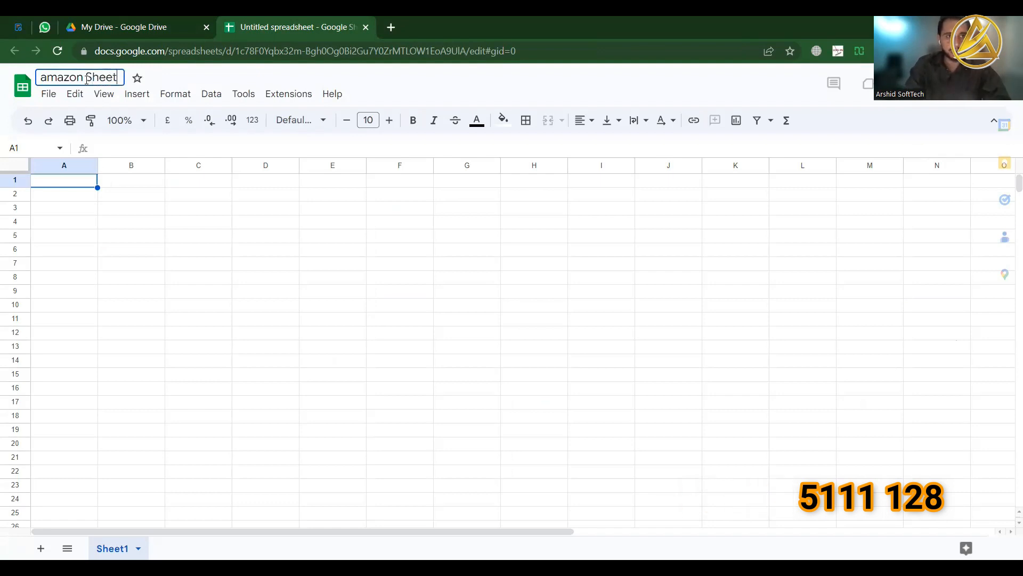
left_click(53, 231)
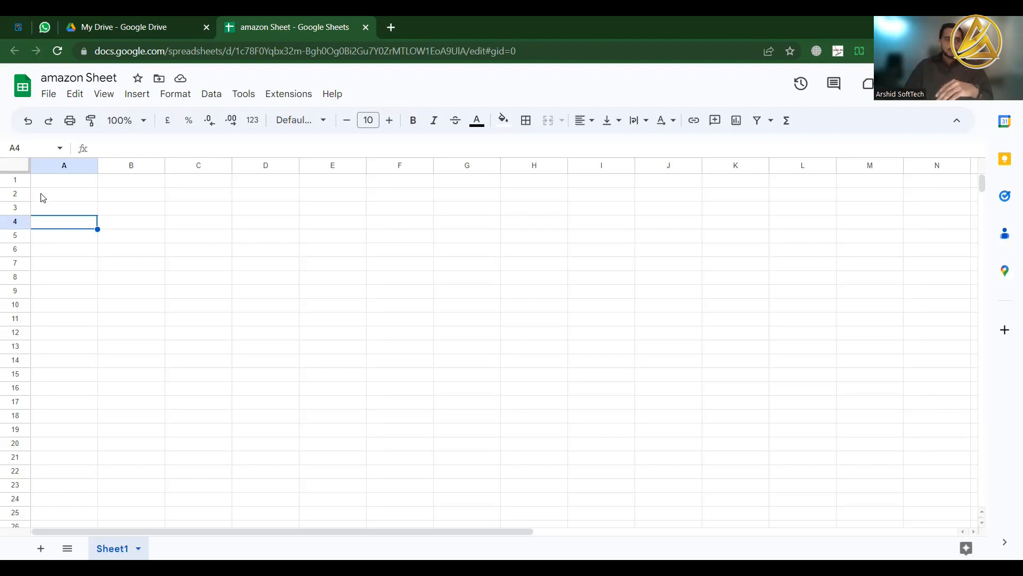
Enter the column headers "Amazon Link" in cell A1 and "AMzon Price" in cell B1
left_click(62, 187)
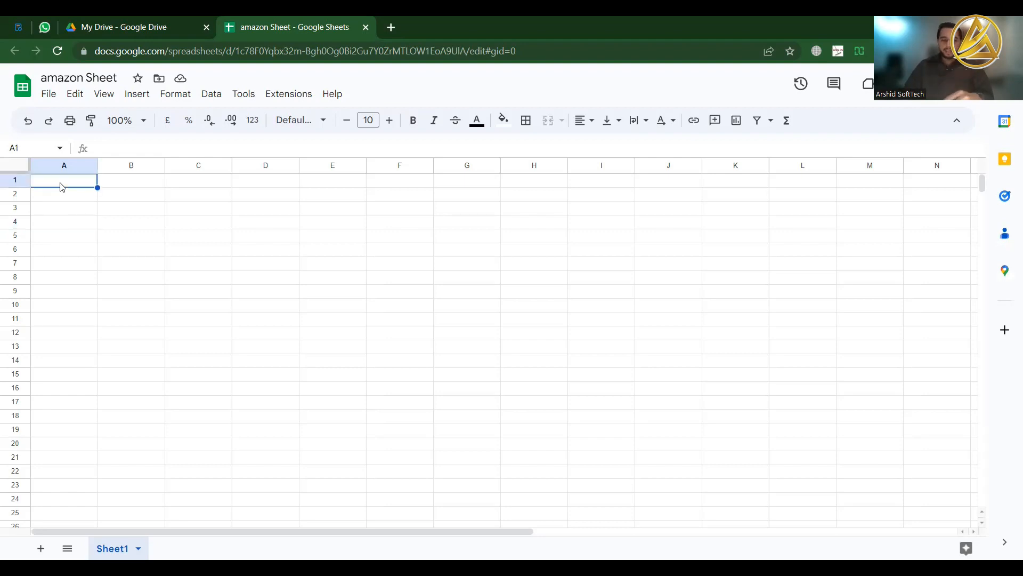
type("Amazon")
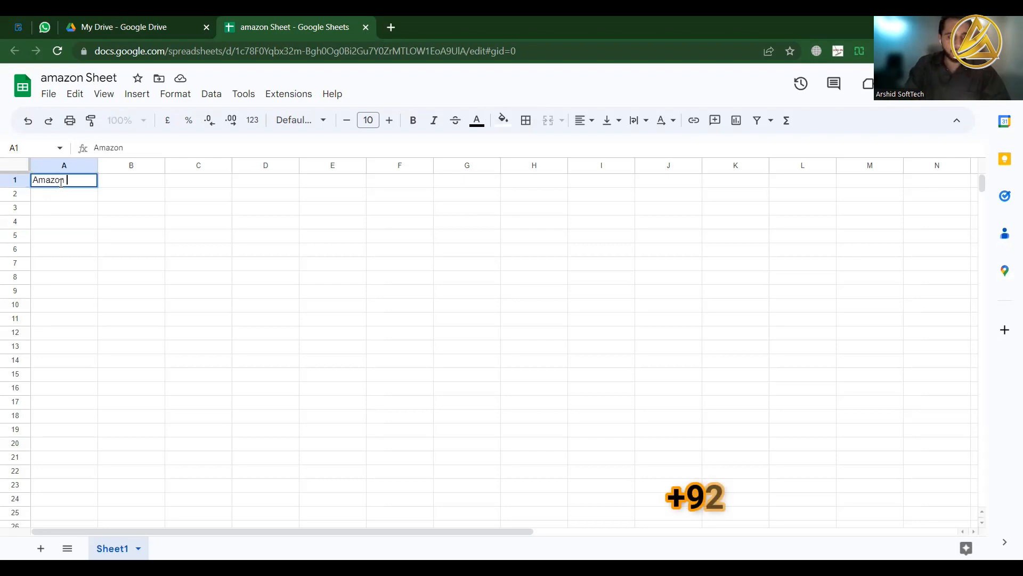
type(" Link")
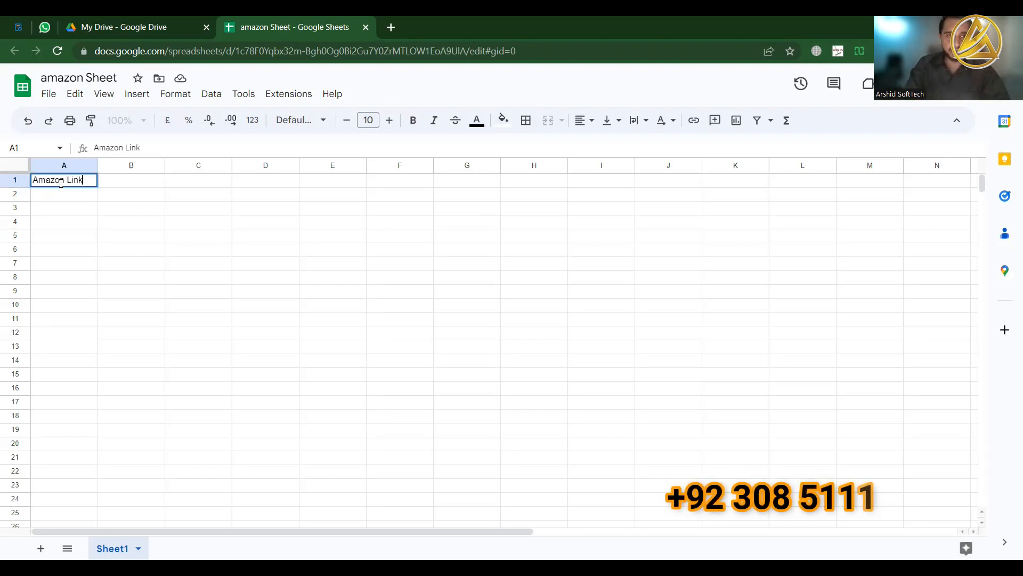
left_click(124, 186)
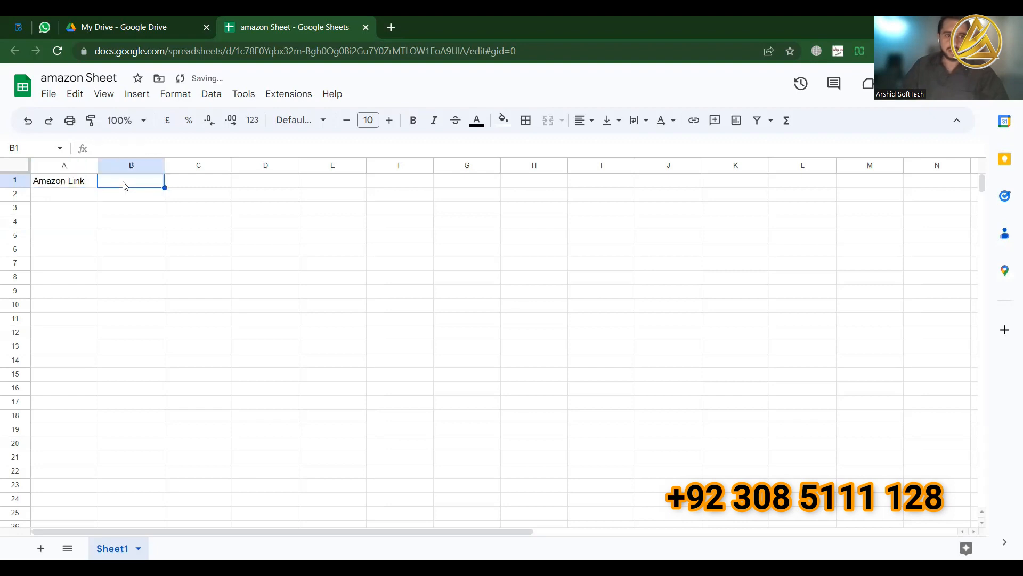
type("AMzon ")
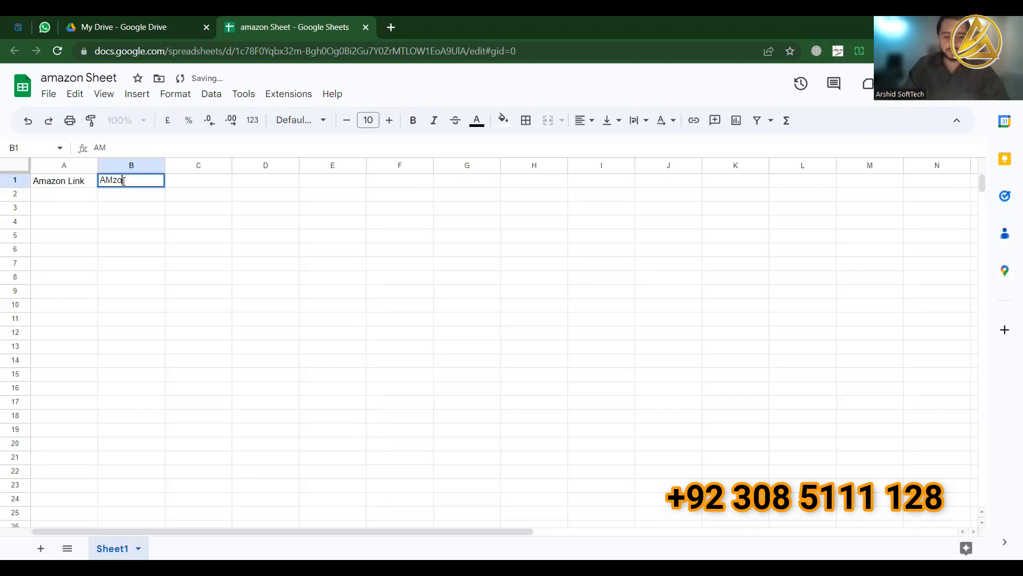
type("Price")
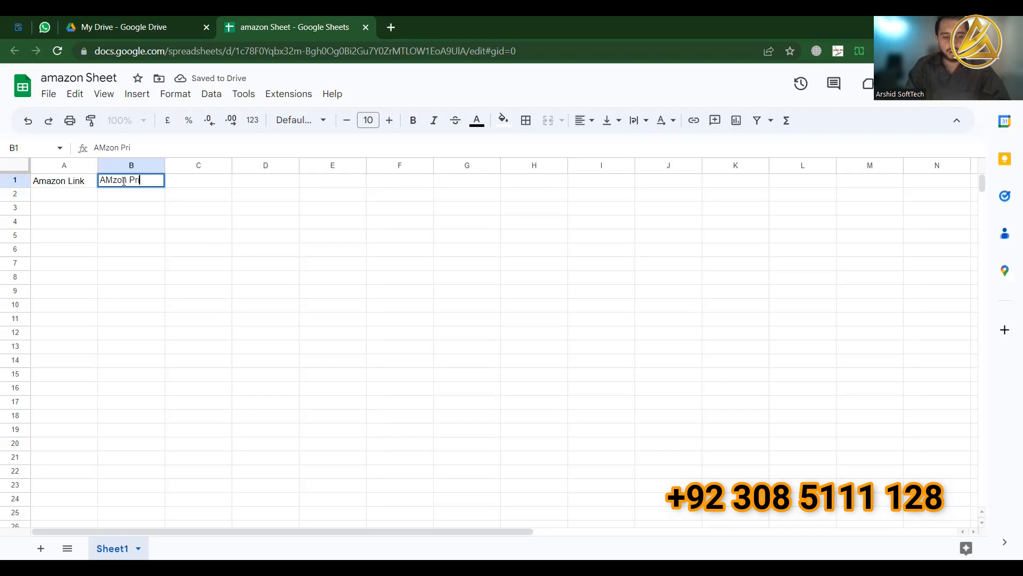
Enter the column headers "Vendor Link" in cell C1 and "Vendor Price" in cell D1
left_click(195, 176)
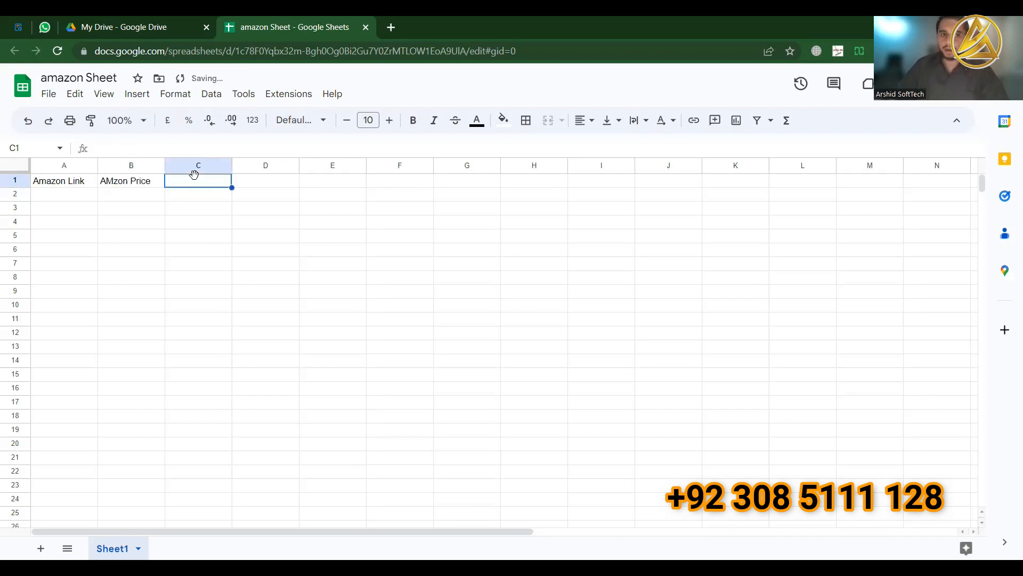
type("V")
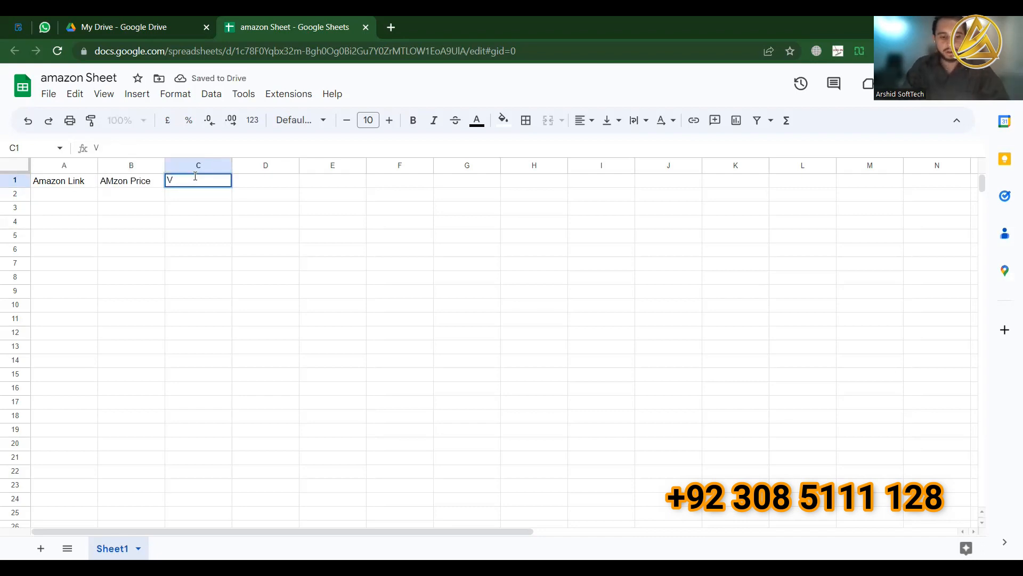
type("endor")
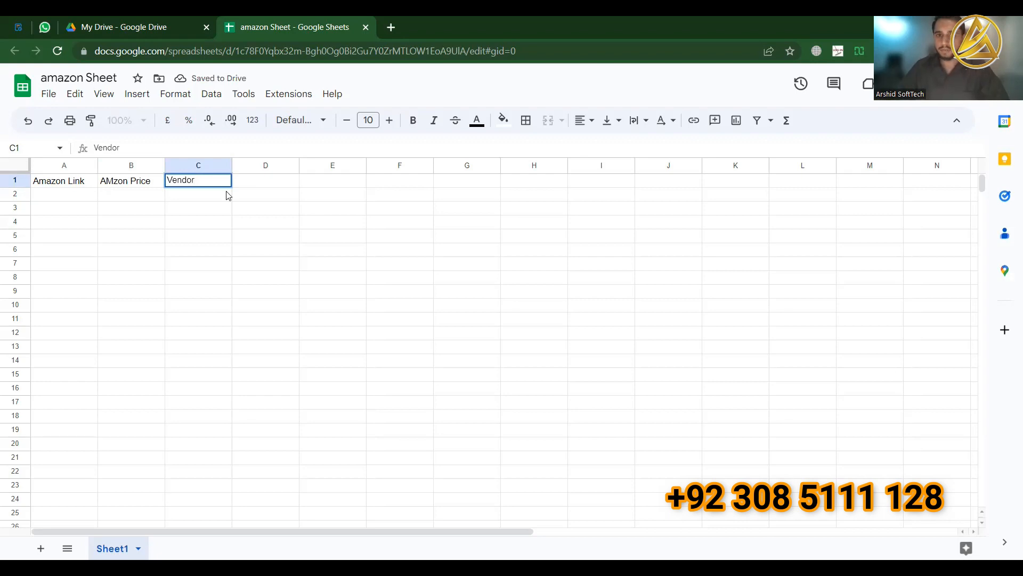
type(" Link")
key("Tab")
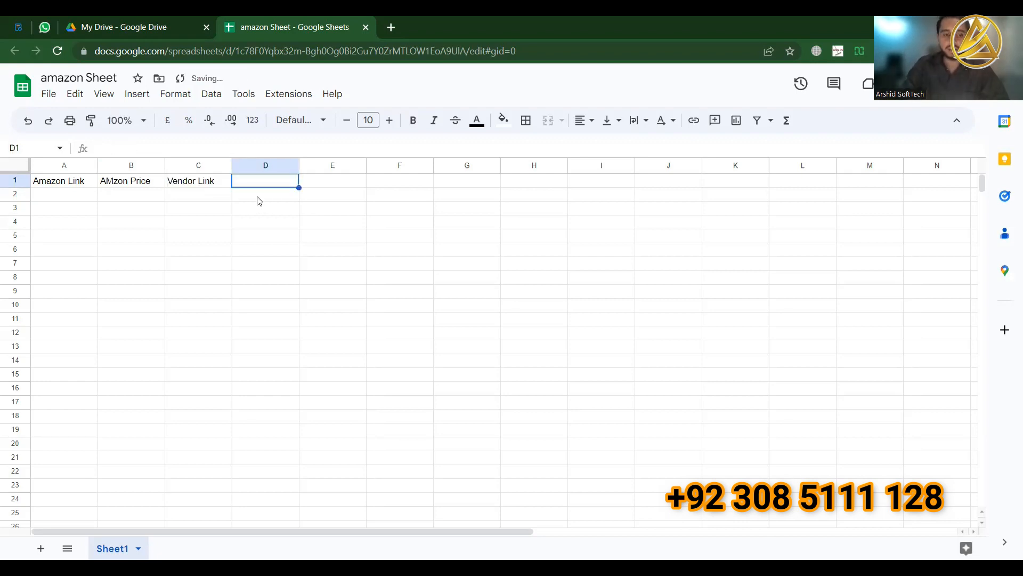
type("Vendo")
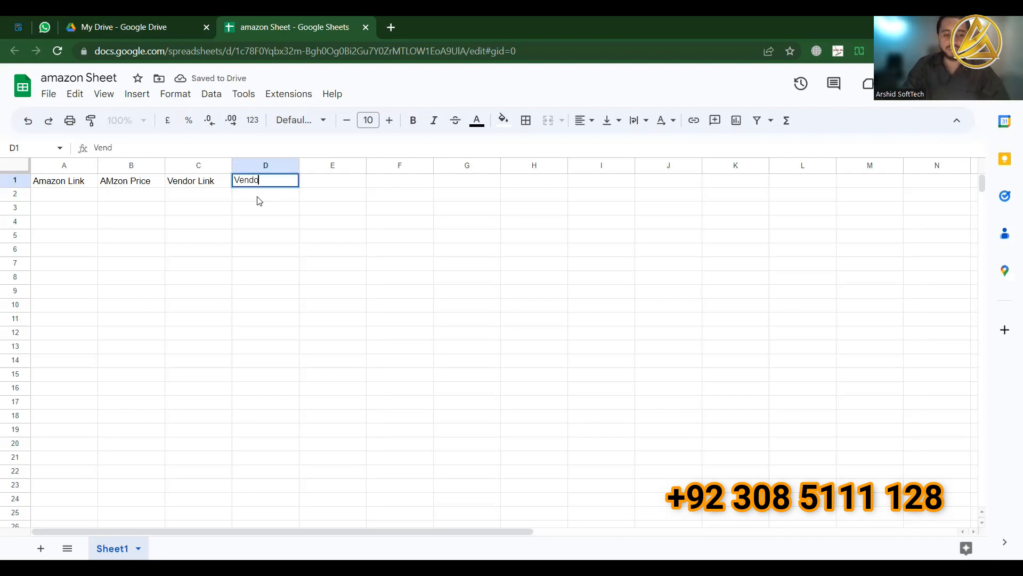
type("r P")
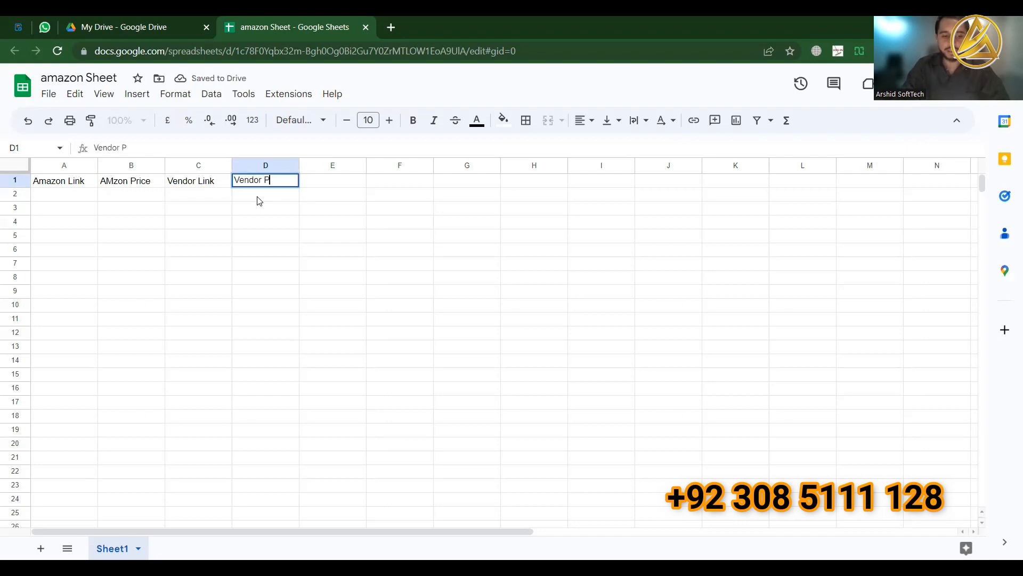
type("rice")
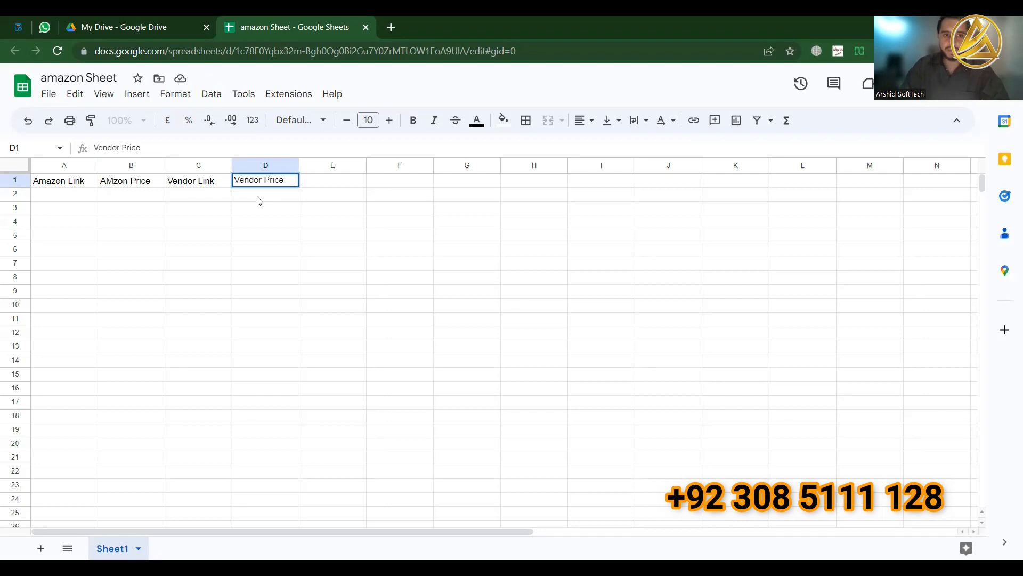
key("Tab")
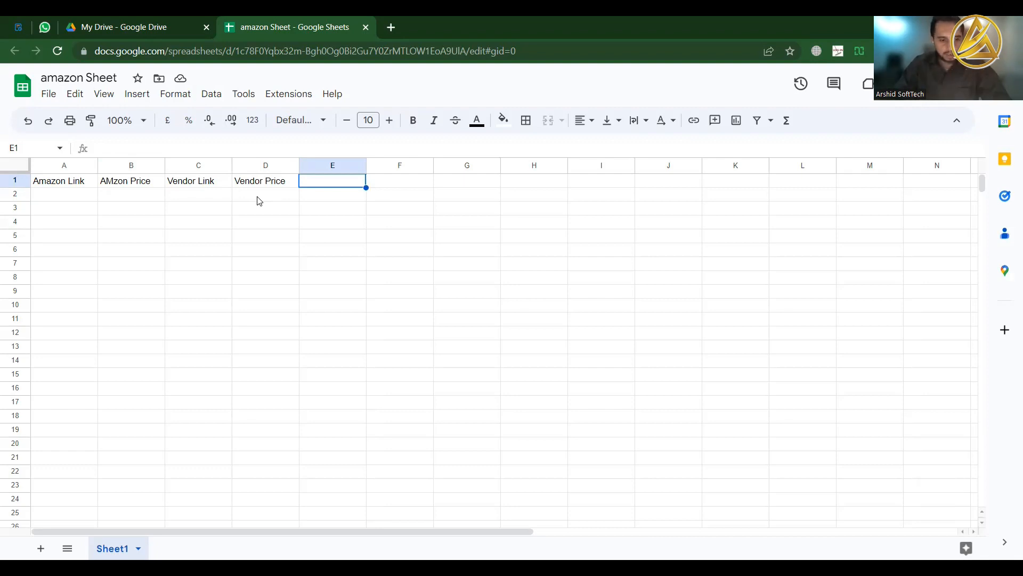
Enter the column header "Shipment fee + shippment tax" in cell E1
type("SHi")
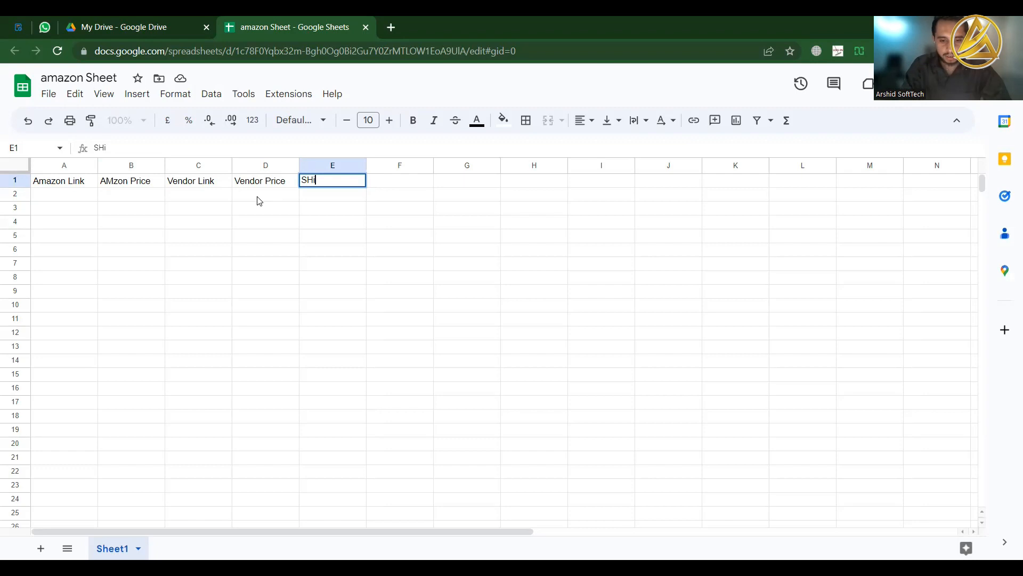
type("pmemnt")
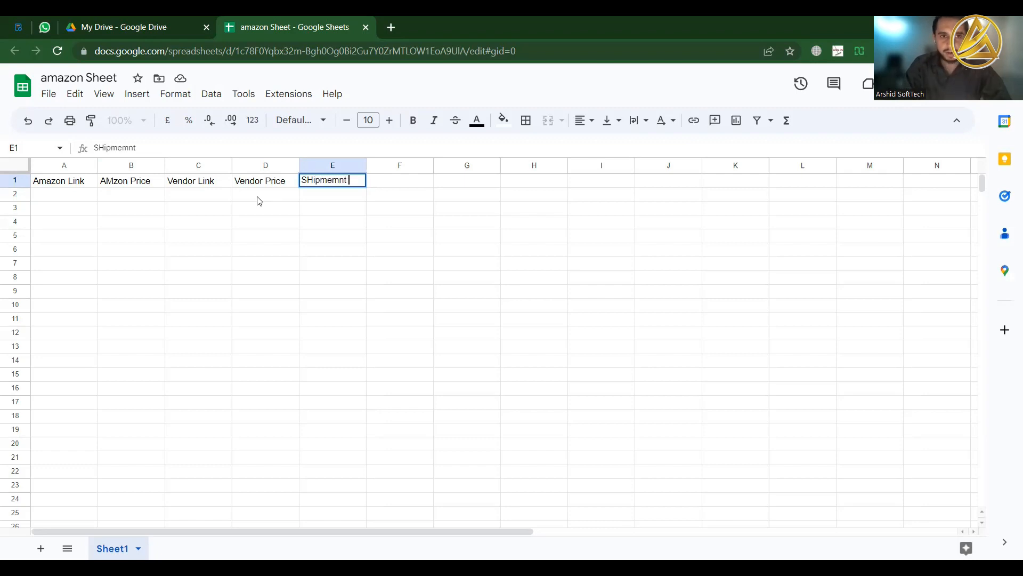
key("BackSpace")
key("BackSpace")
key("BackSpace")
key("BackSpace")
key("BackSpace")
key("BackSpace")
key("BackSpace")
key("BackSpace")
key("BackSpace")
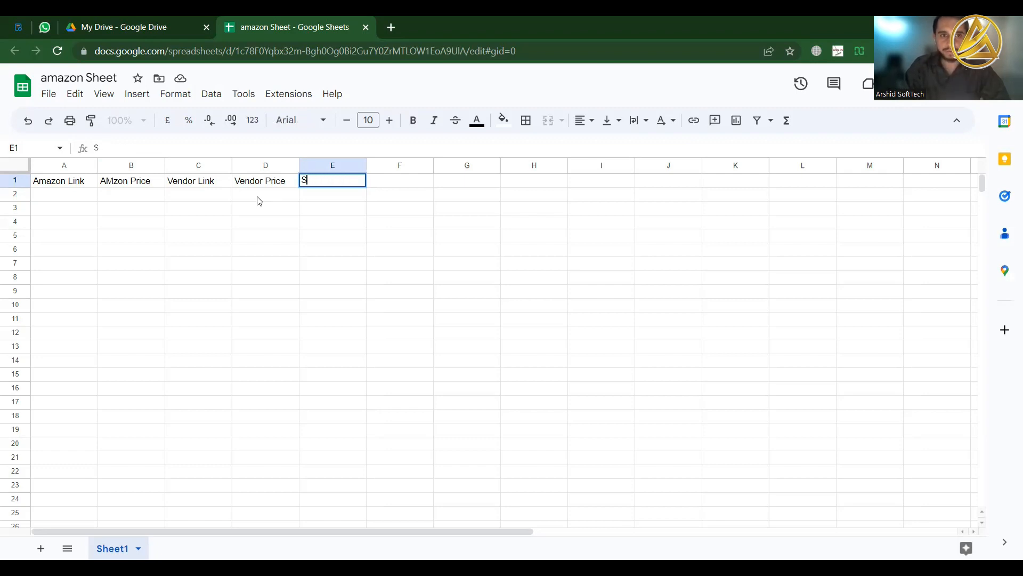
type("hipm")
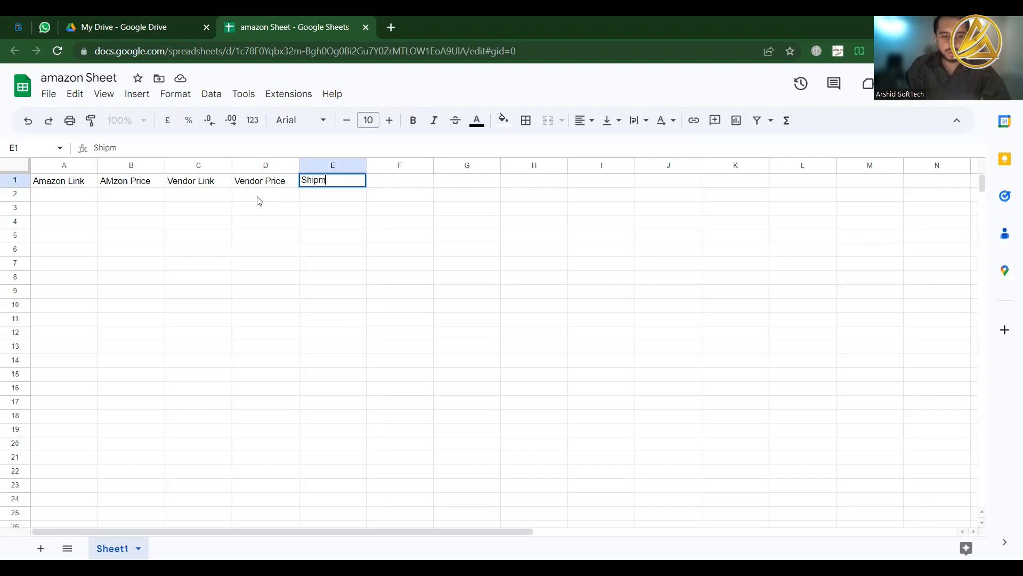
type("ent fee + ")
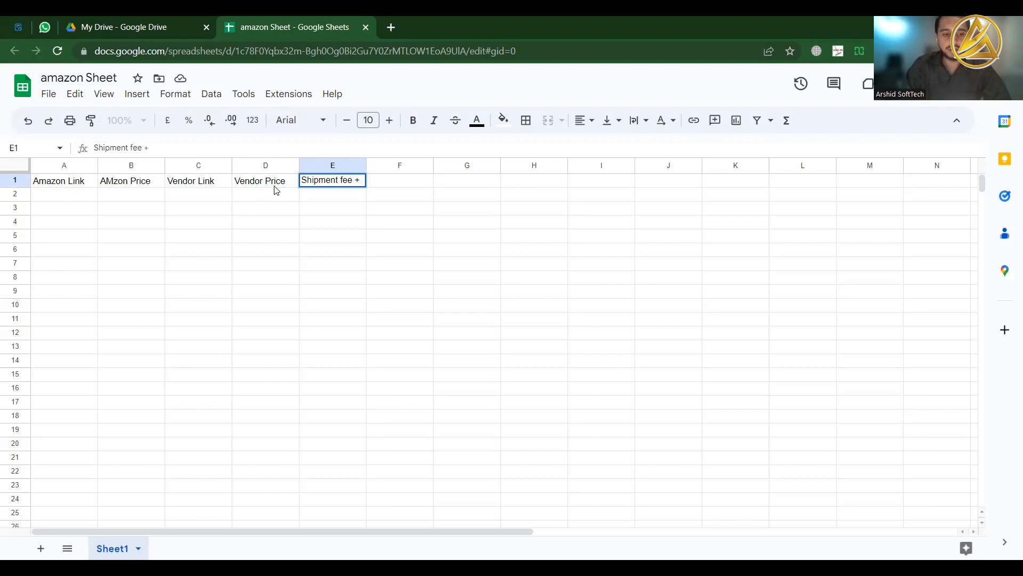
type("shi")
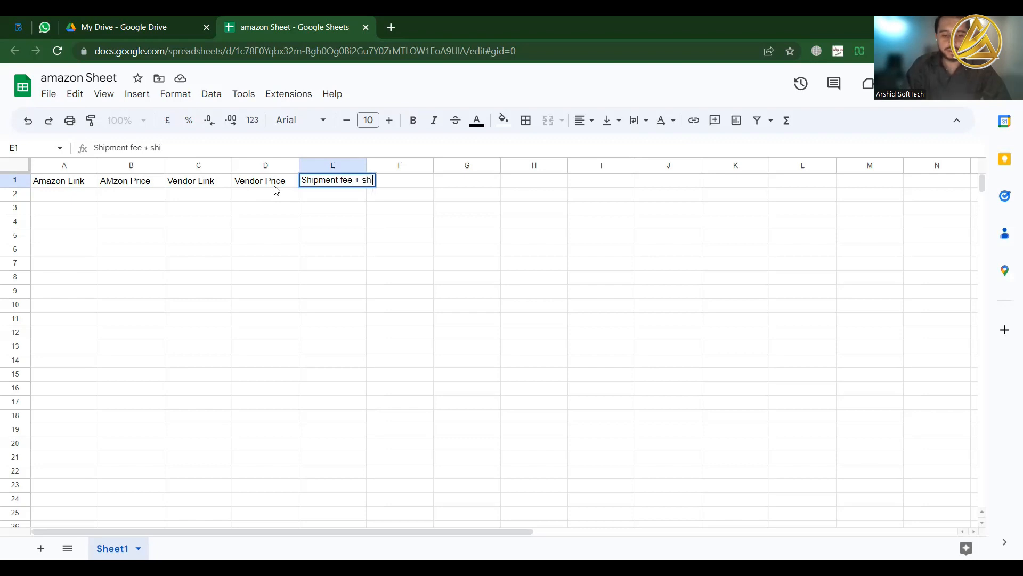
type("ppment t")
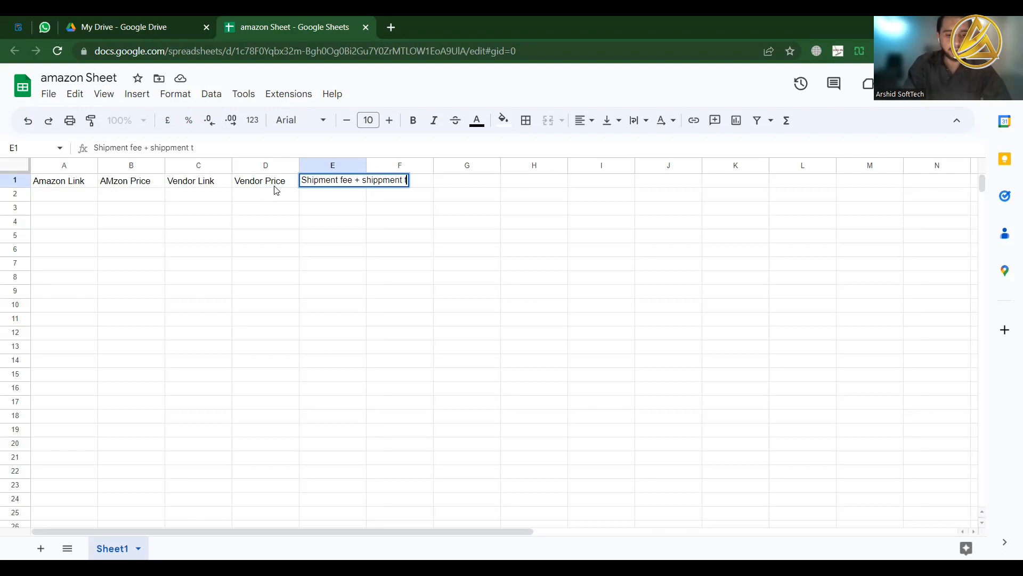
type("ax")
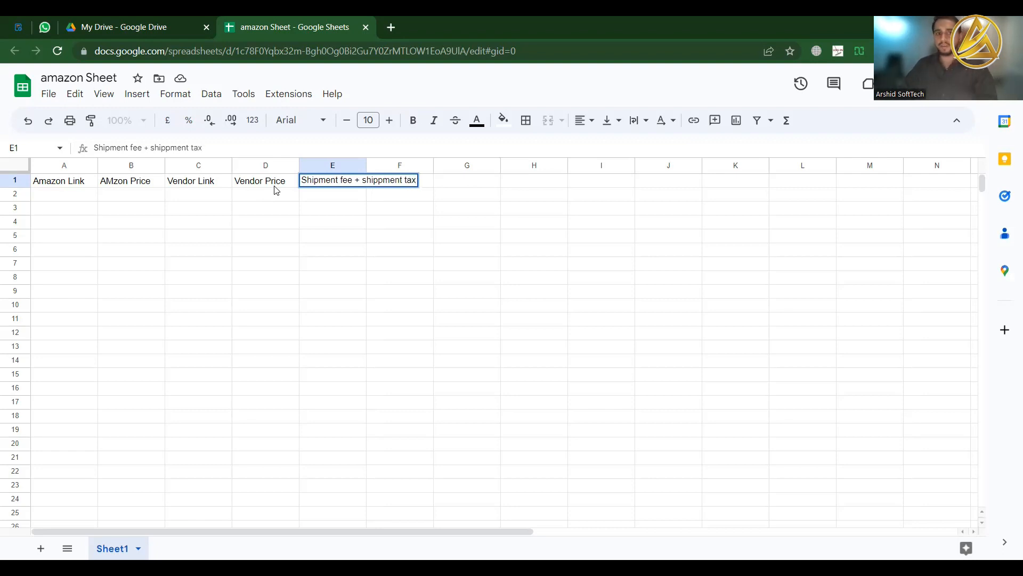
key("Return")
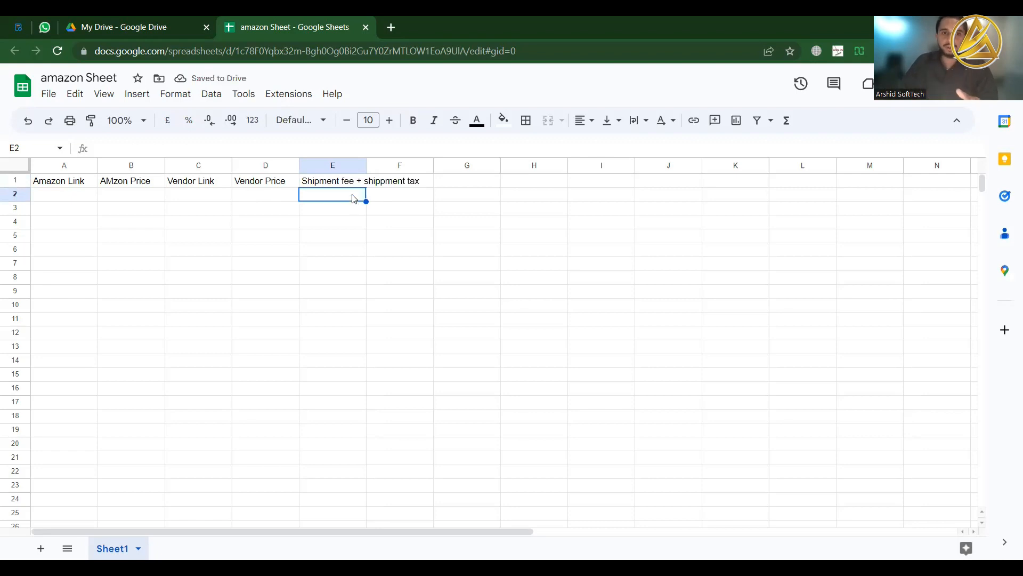
Change the header in cell E1 to "Shippment fee + shippment tax" and fit column E's width to its text
left_click(333, 180)
double_click(333, 180)
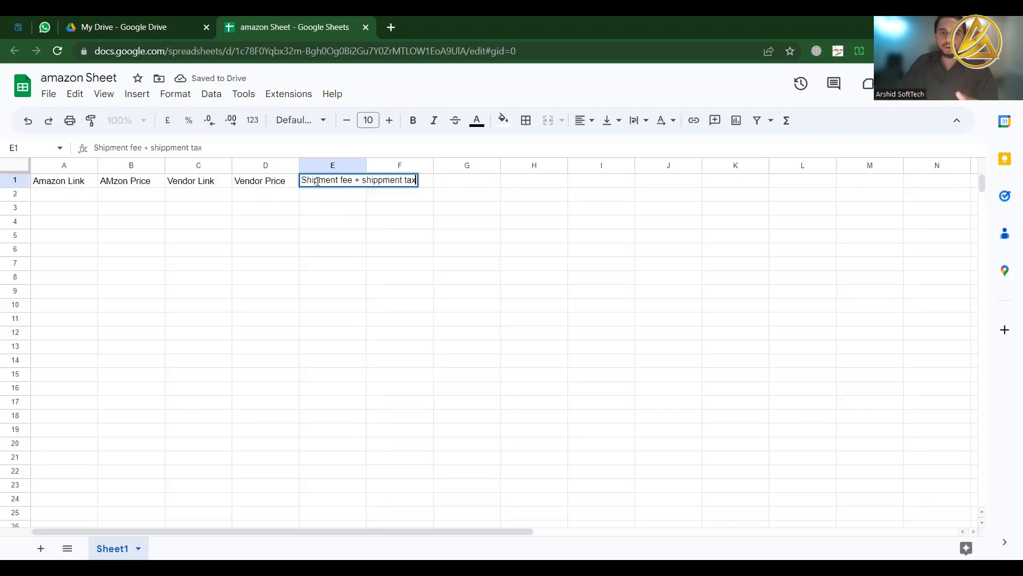
key("Return")
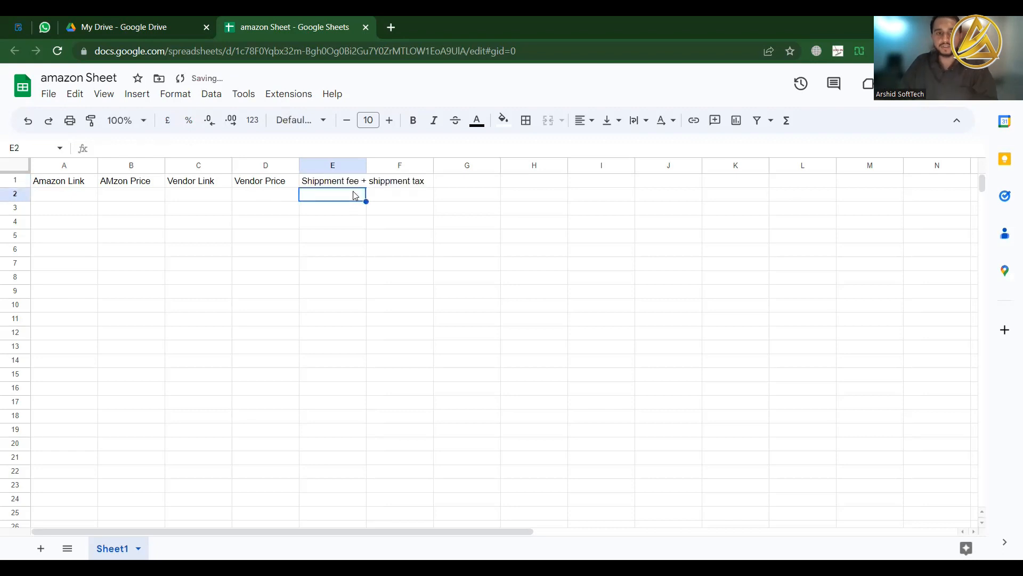
double_click(366, 166)
Enter the column header "amazon fee" in cell F1
left_click(448, 183)
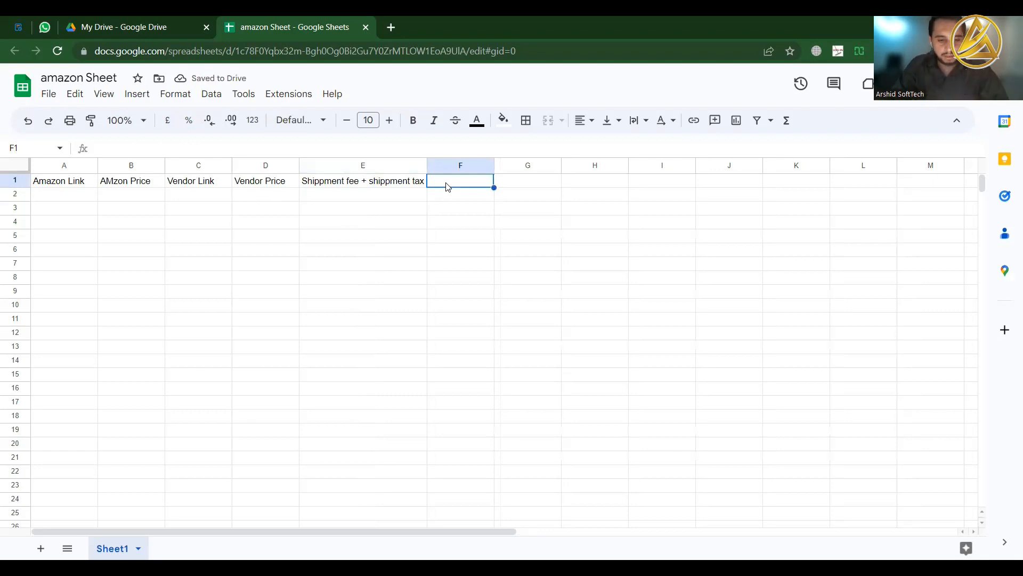
type("amazon fee")
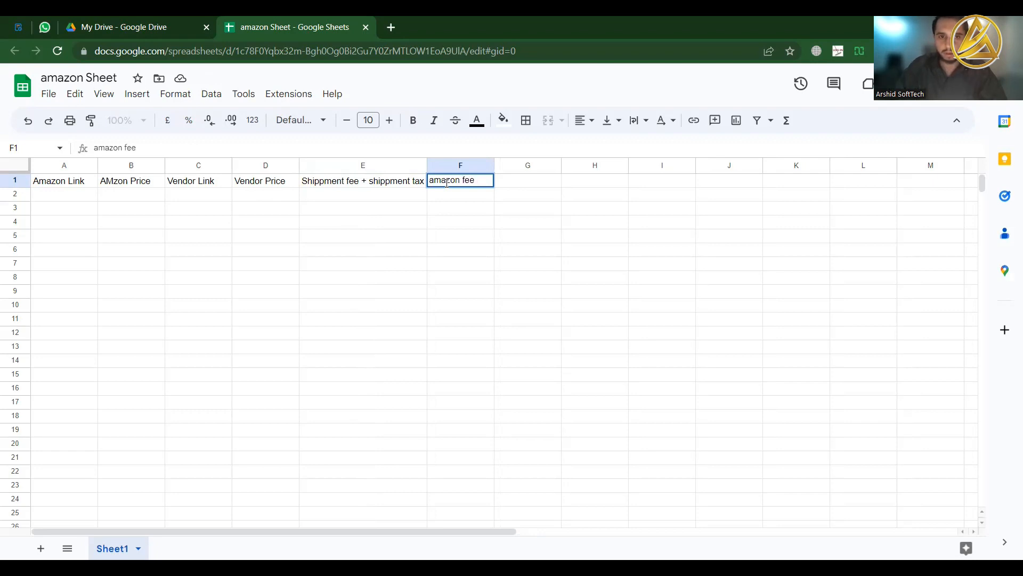
key("Left")
key("Left")
key("Left")
key("Right")
key("Right")
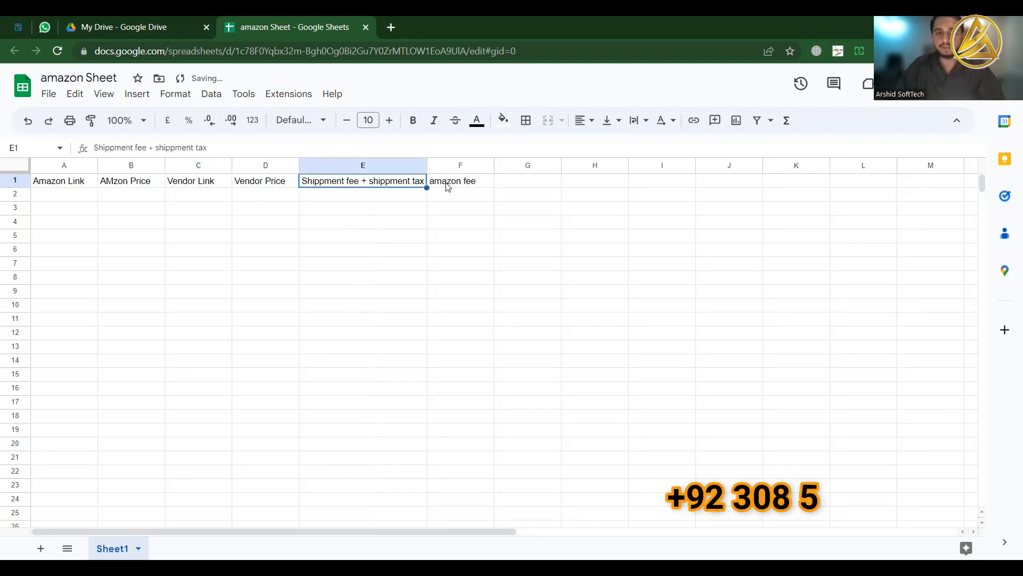
Enter the column headers "Total Expens" in cell G1 and "ROI" in cell H1
key("Right")
key("Right")
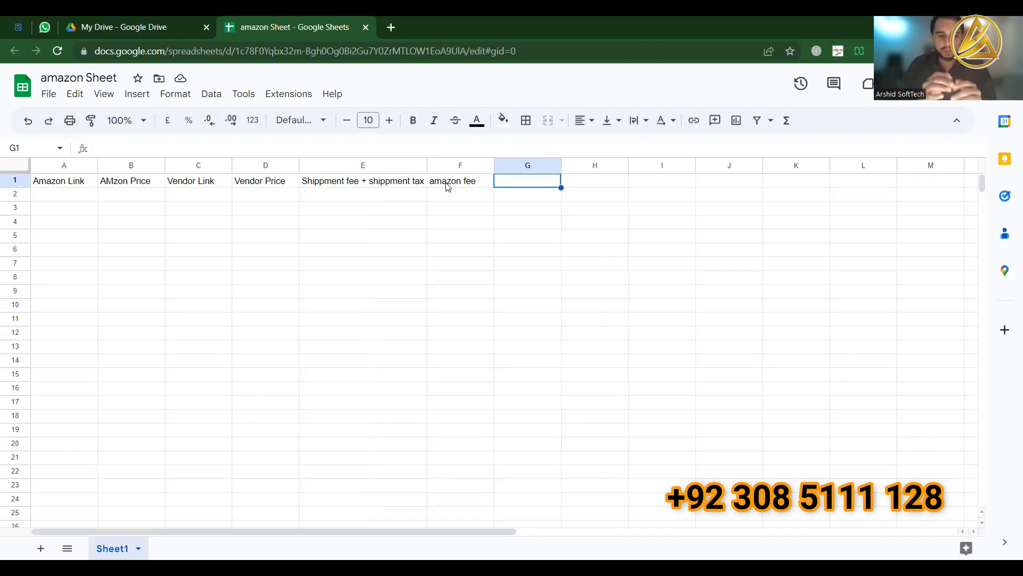
type("Total")
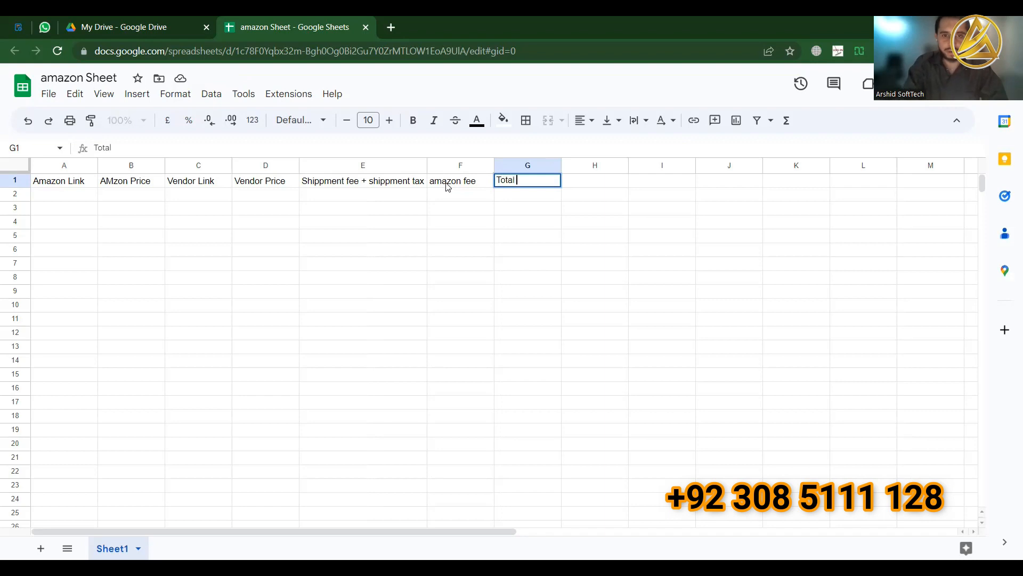
type(" Expens")
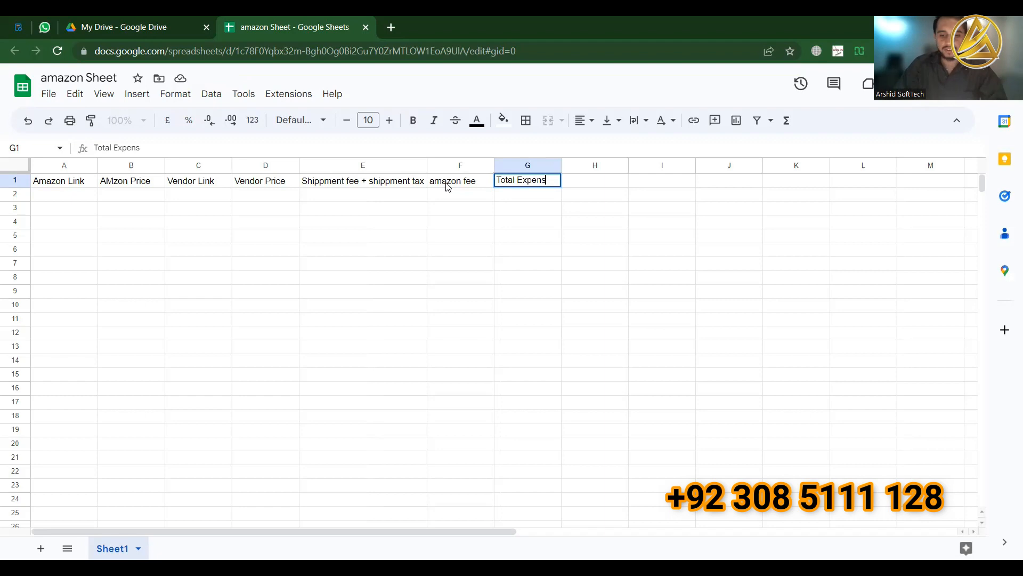
key("Tab")
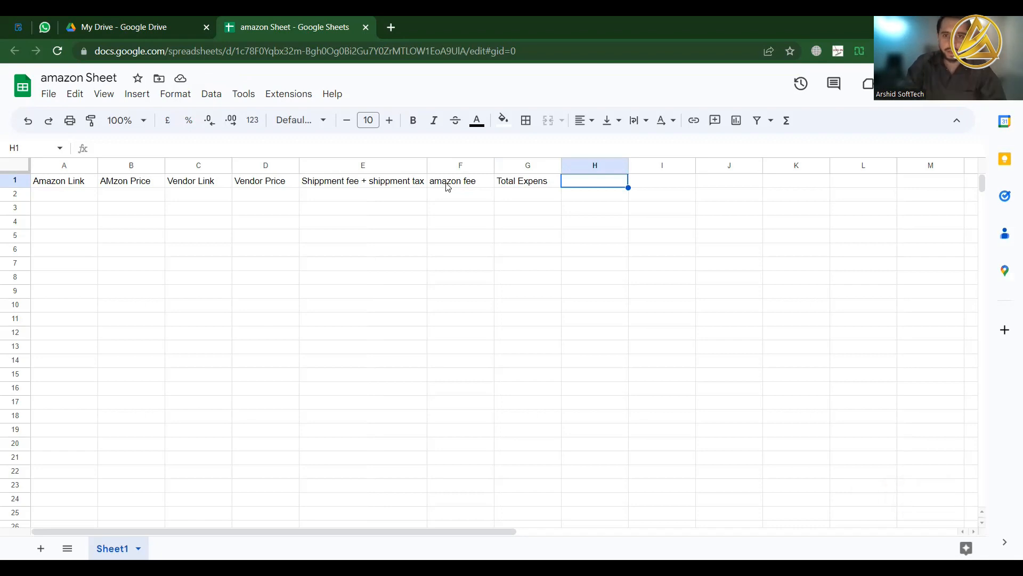
type("ROI")
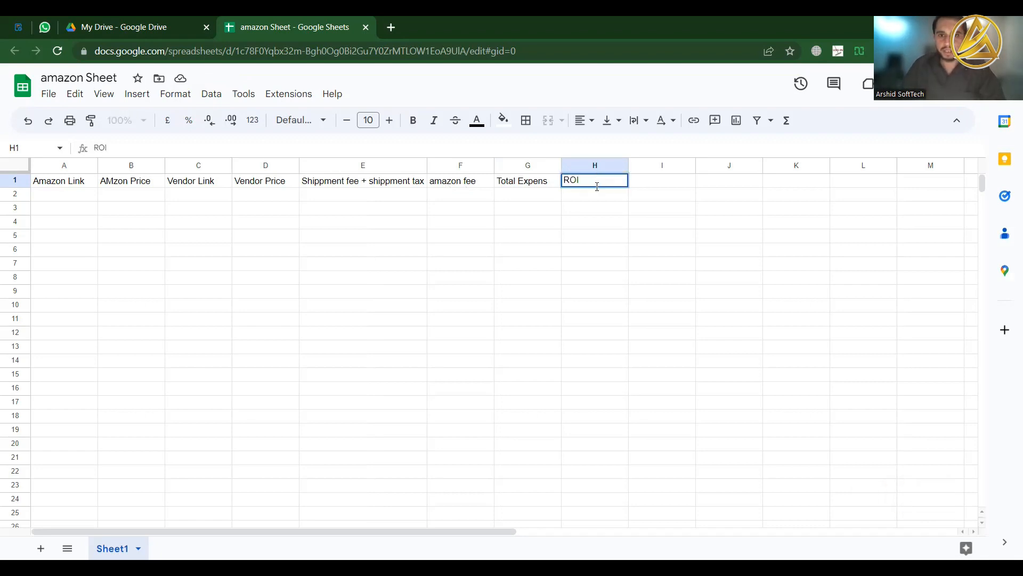
key("Tab")
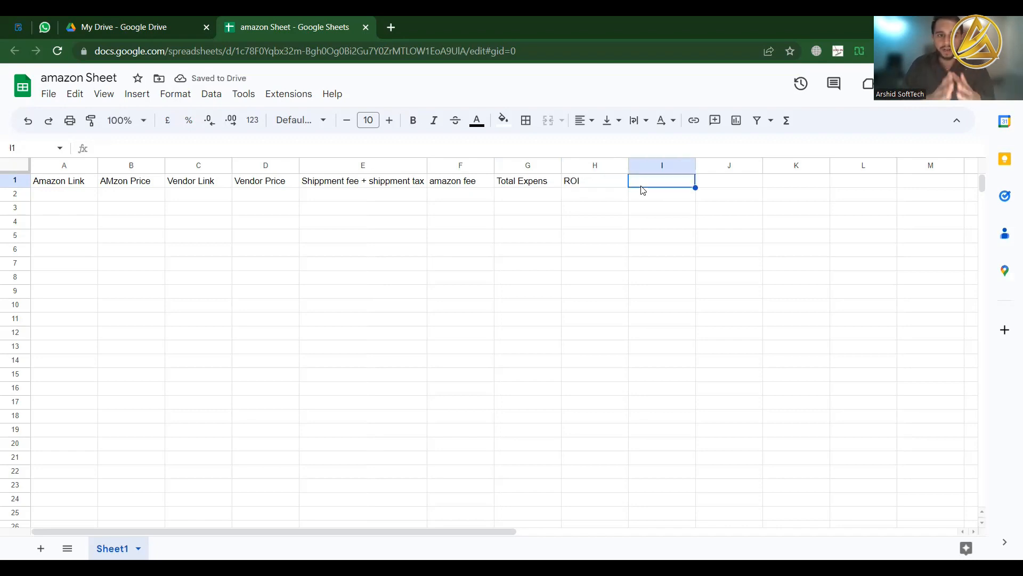
Enter the column header "Profit / Loss" in cell I1
type("Pr")
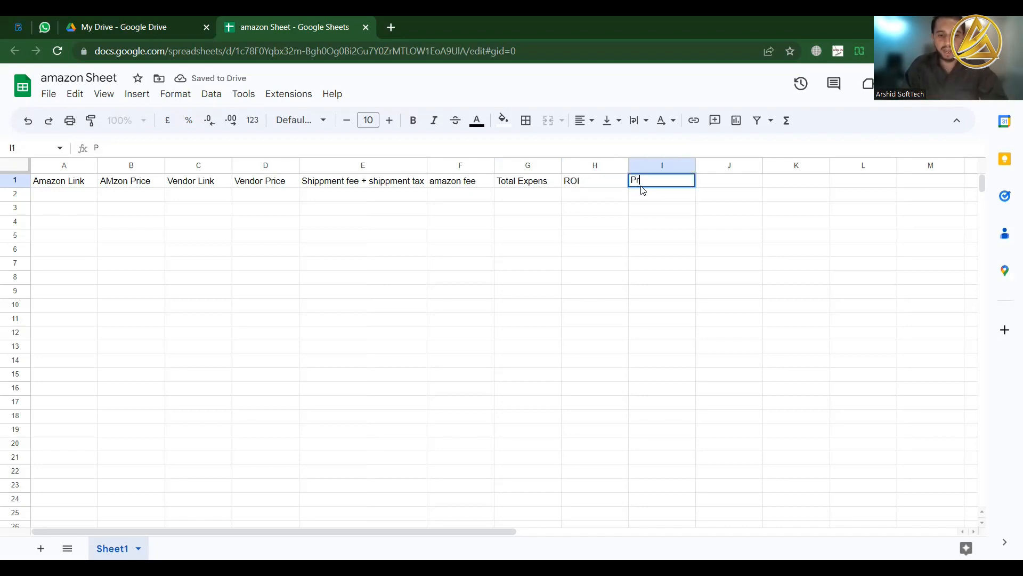
type("ofit")
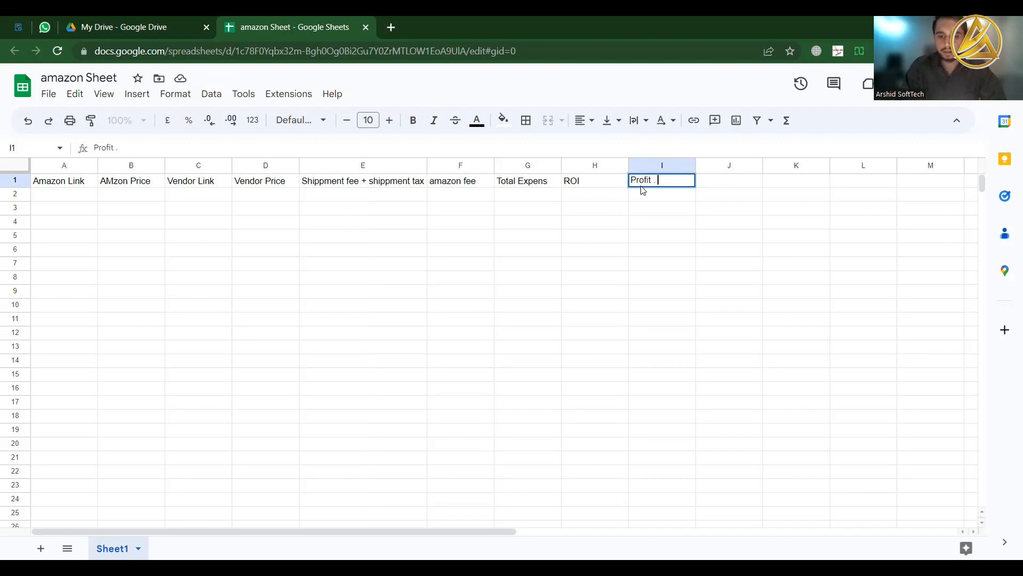
type(" .")
key("BackSpace")
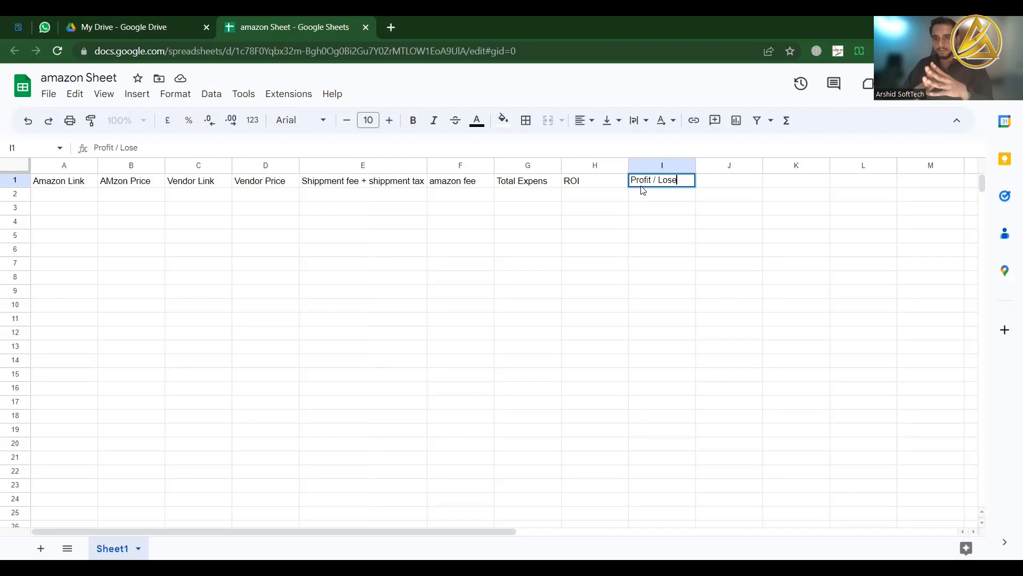
key("BackSpace")
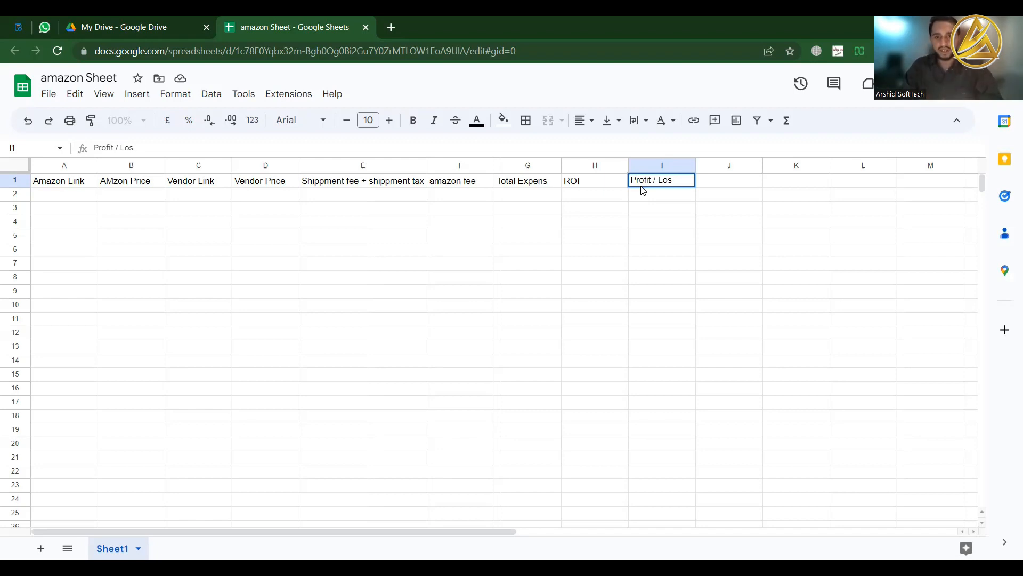
key("Return")
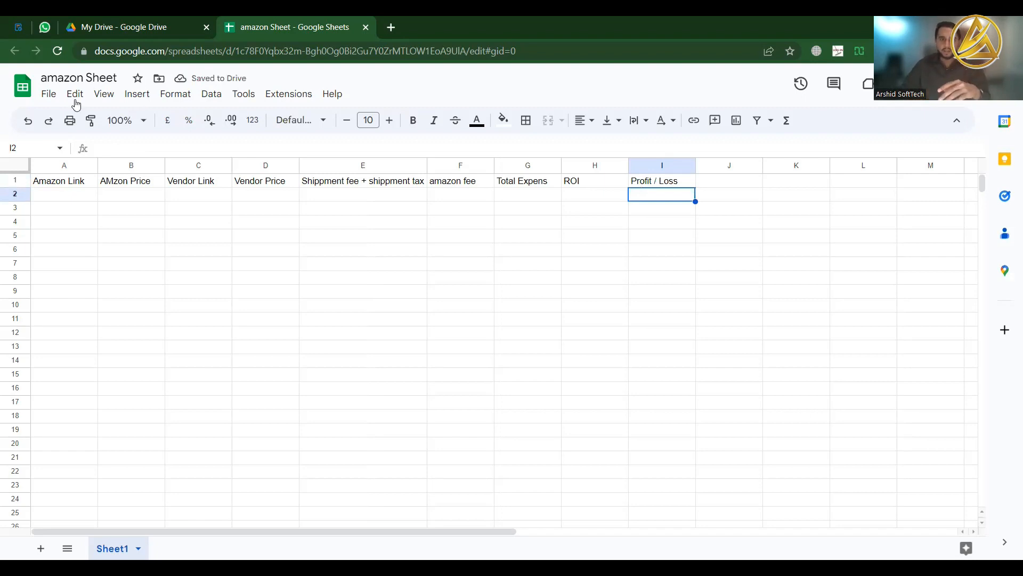
Format the header cells A1:I1 with yellow text on a black fill
left_click(55, 182)
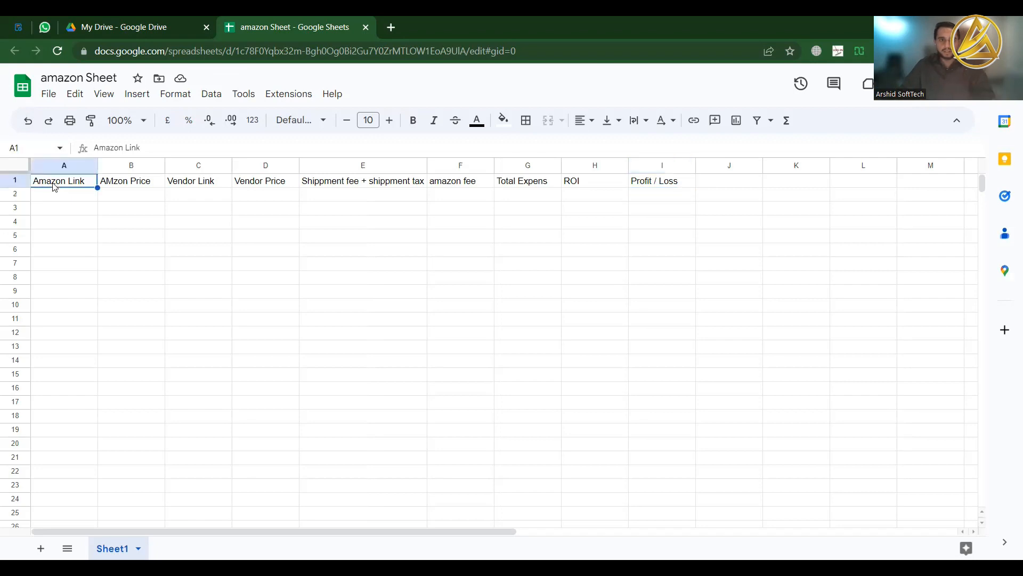
left_click(648, 183, "shift")
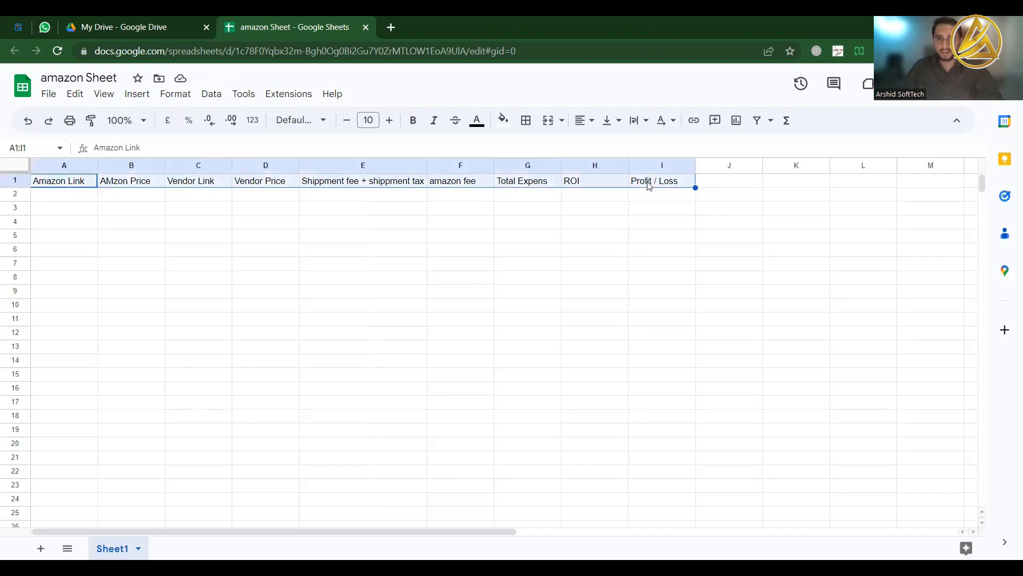
left_click(479, 125)
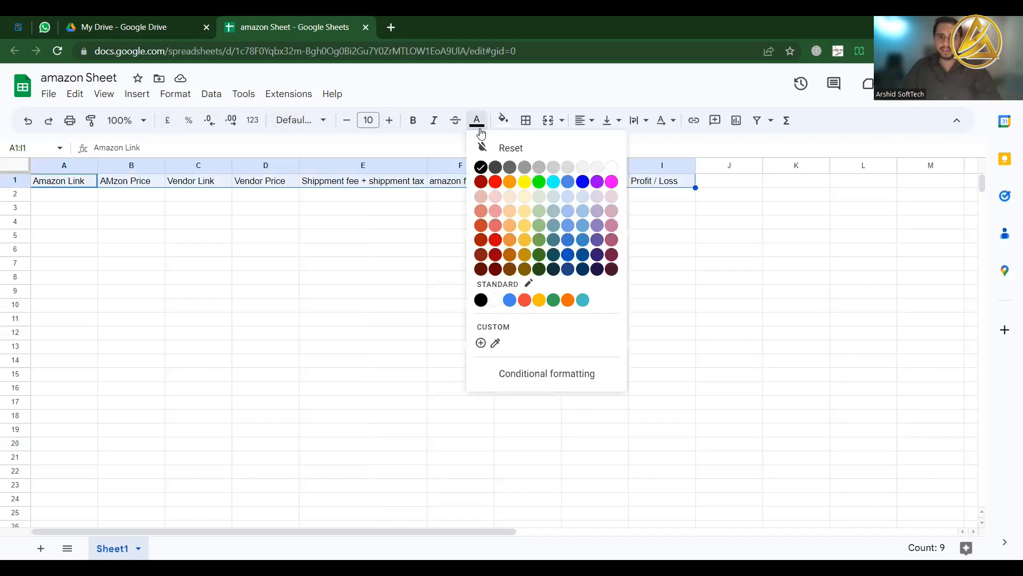
left_click(530, 183)
left_click(503, 121)
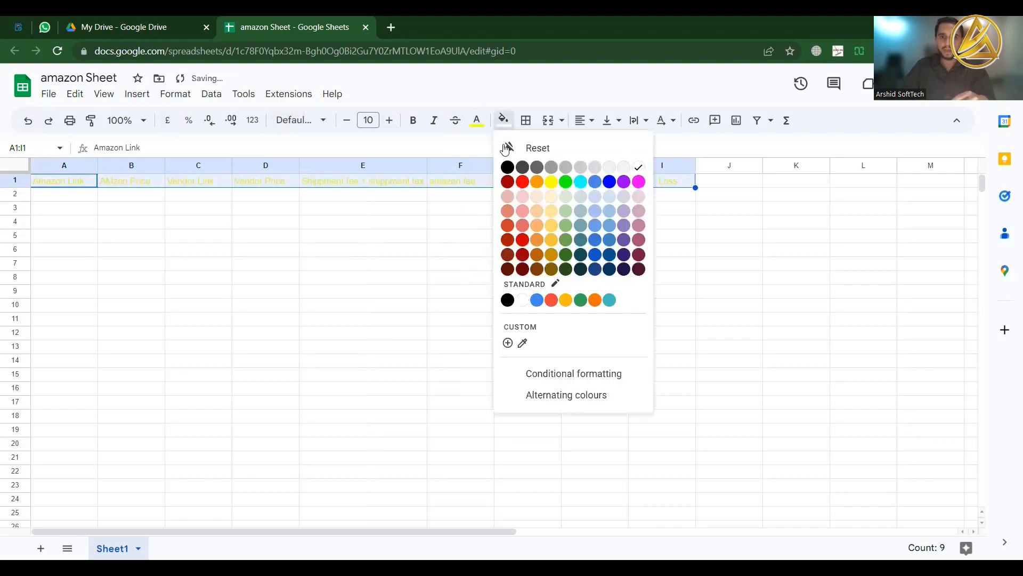
left_click(508, 168)
left_click(461, 221)
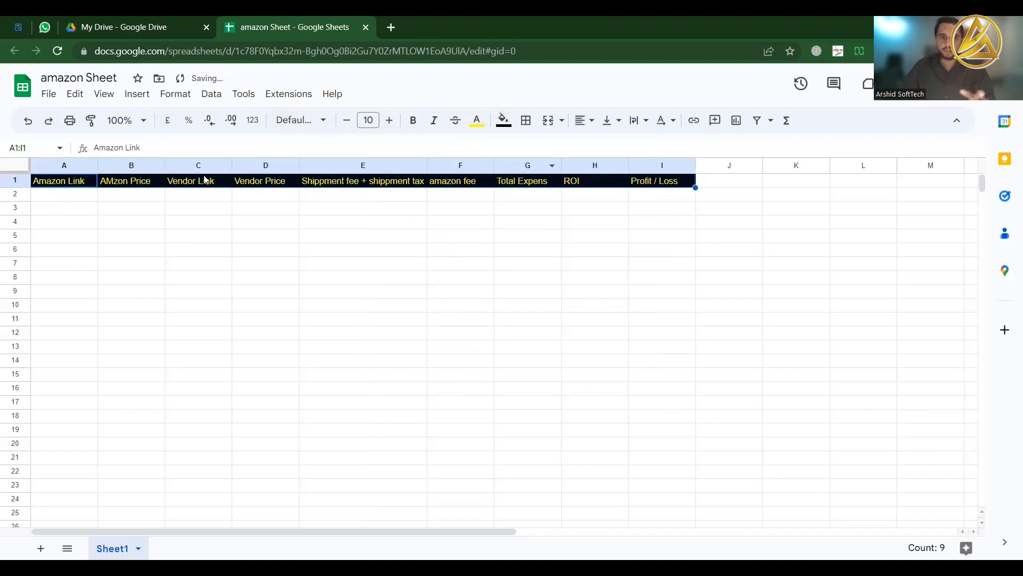
Increase the font size of the header cells A1:I1 to 18
left_click(41, 183)
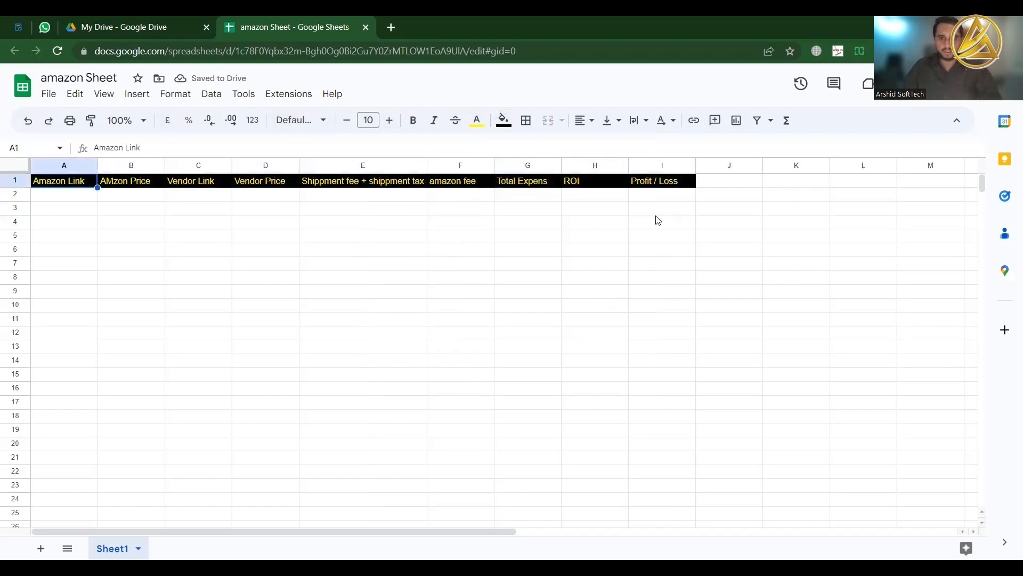
left_click(664, 183, "shift")
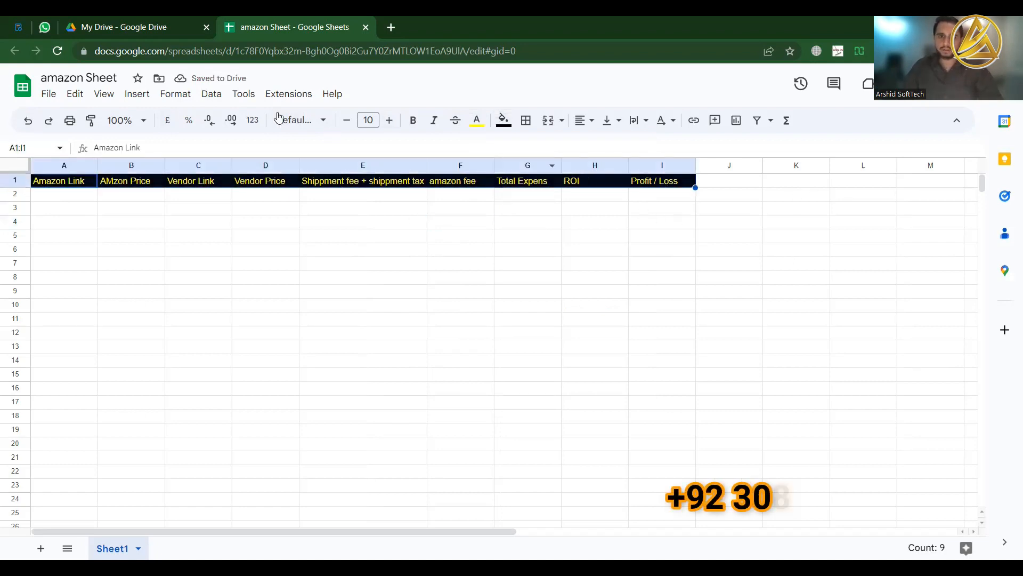
left_click(390, 121)
left_click(390, 120)
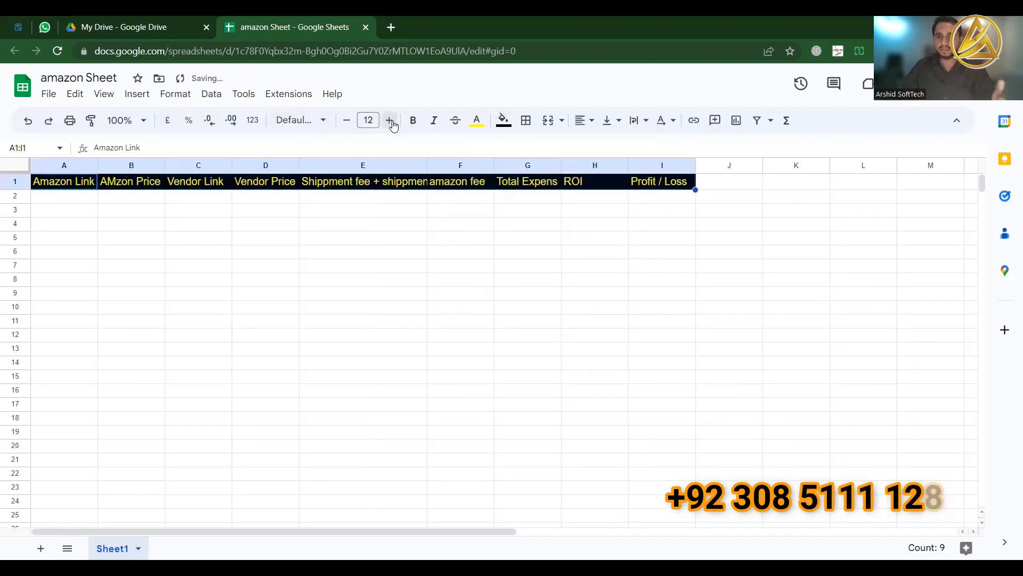
left_click(391, 120)
left_click(390, 121)
left_click(390, 121)
left_click(390, 121)
left_click(390, 120)
left_click(390, 121)
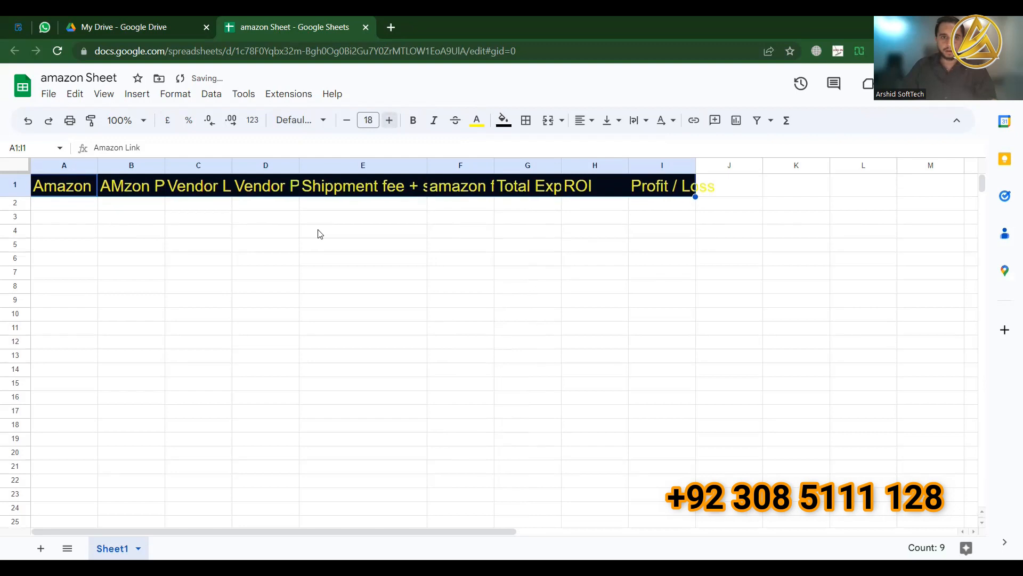
left_click(316, 232)
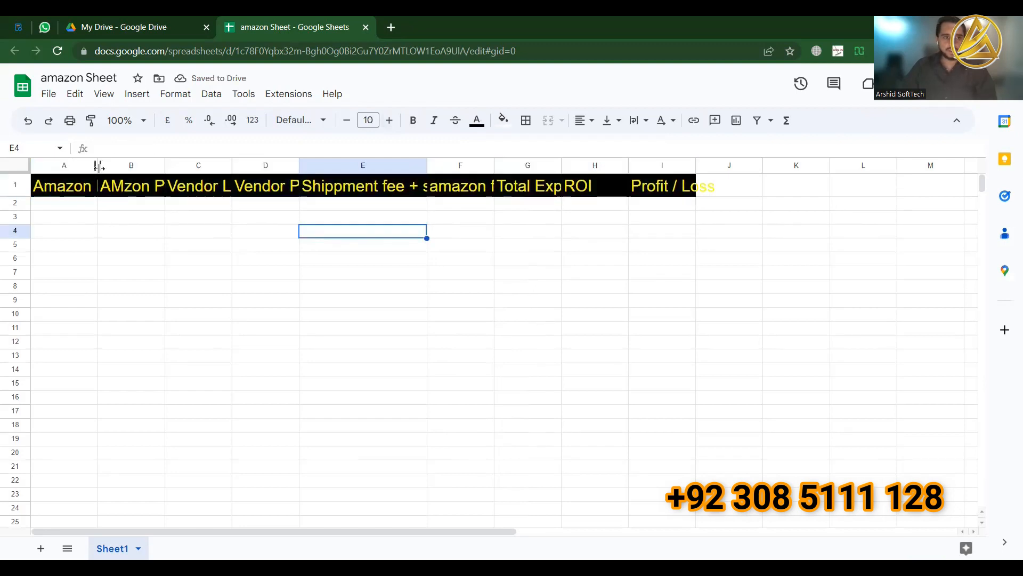
Resize columns A through I so that every header text in row 1 fits inside its own column
left_click_drag(99, 167, 129, 166)
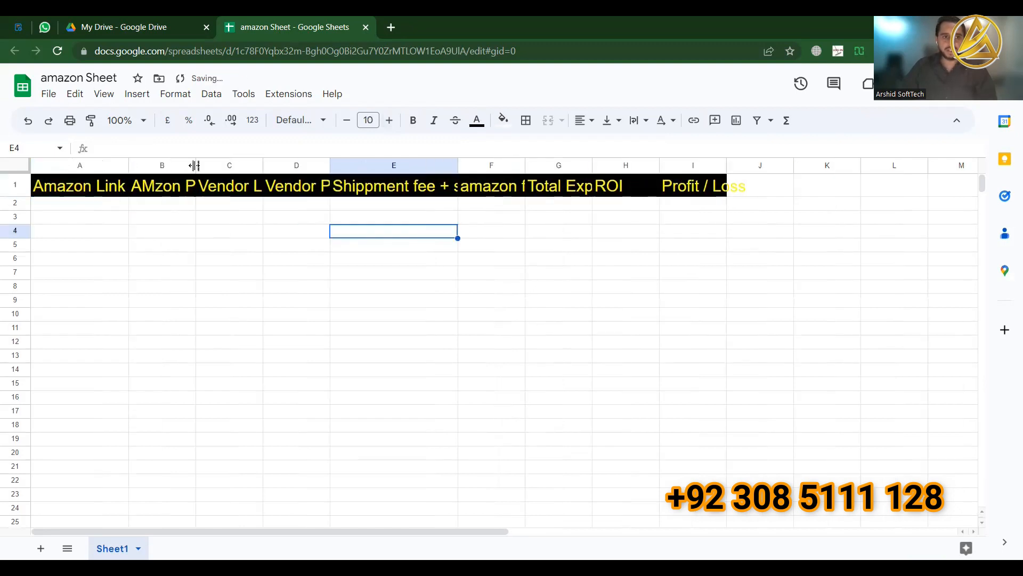
left_click_drag(196, 166, 225, 165)
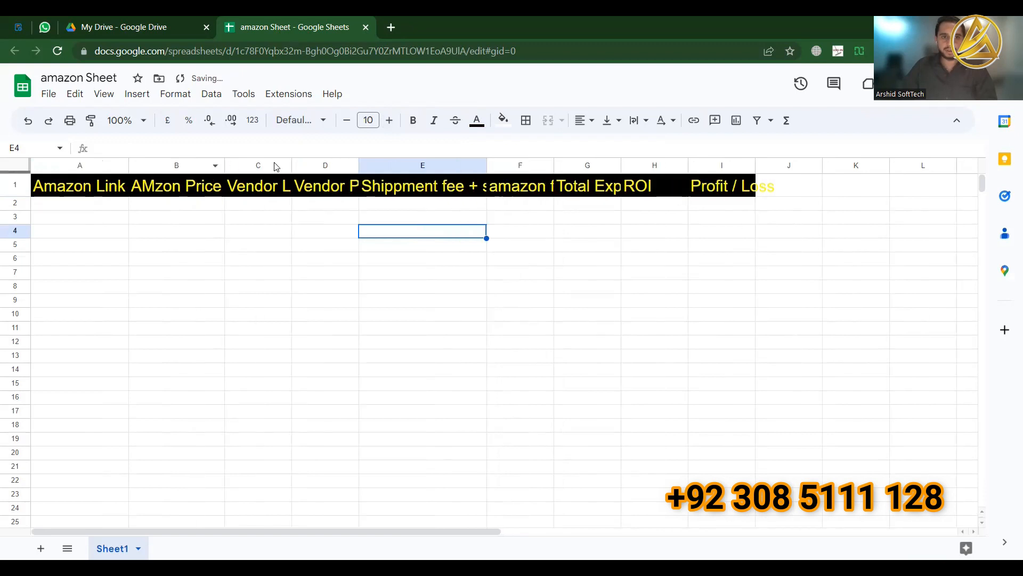
left_click_drag(294, 163, 314, 164)
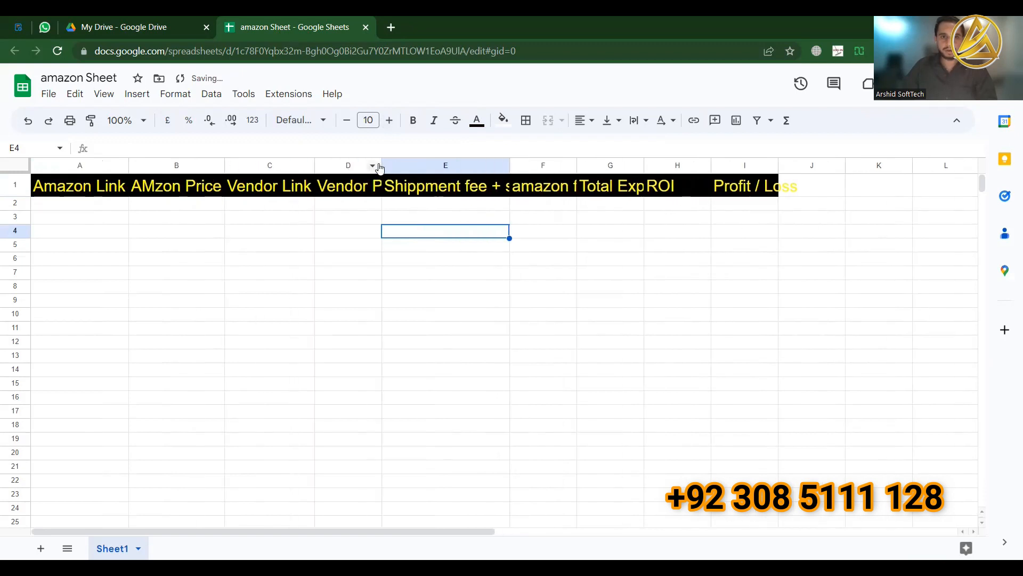
left_click_drag(380, 164, 411, 164)
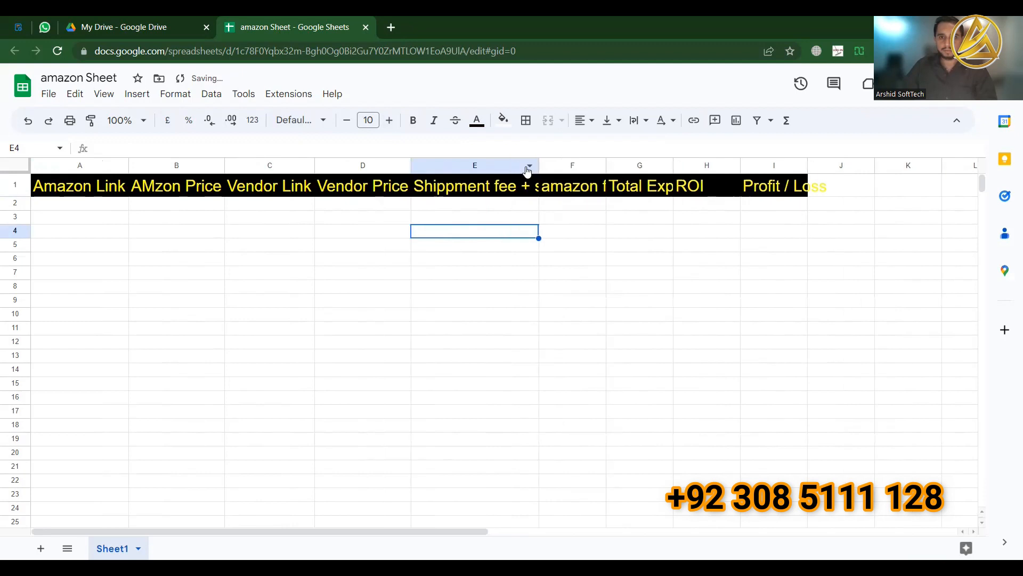
left_click_drag(540, 166, 638, 167)
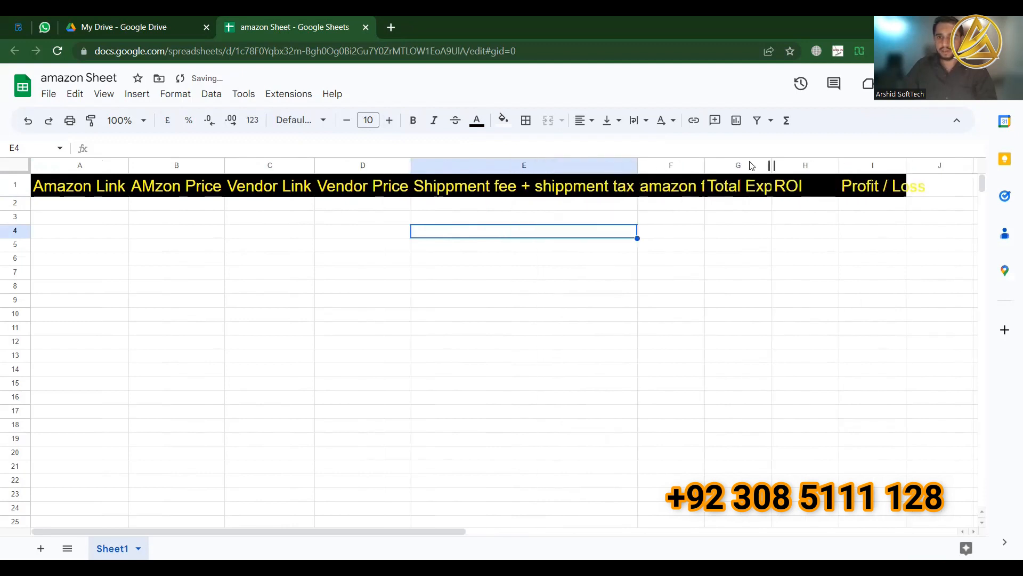
left_click_drag(704, 164, 853, 149)
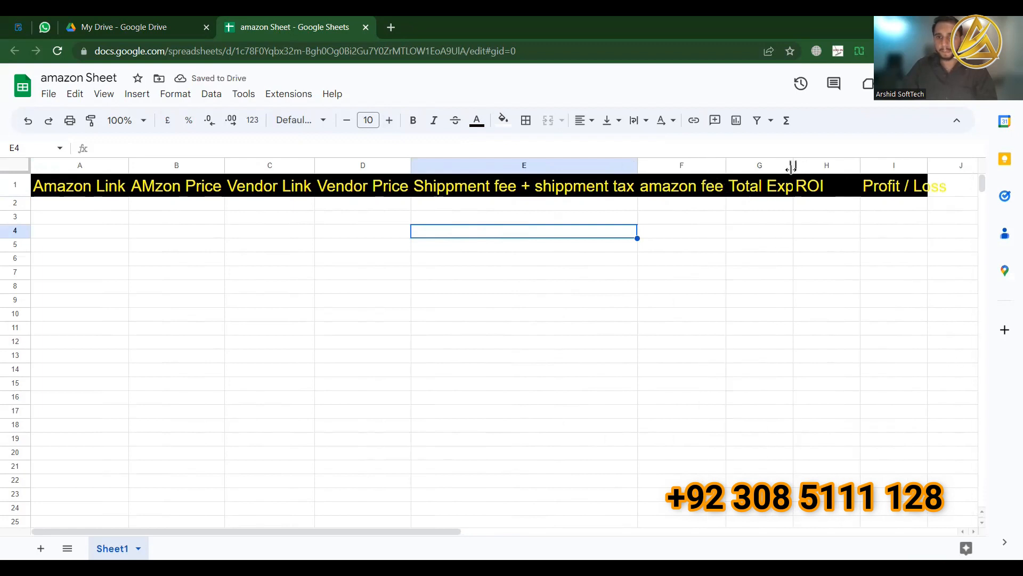
double_click(791, 168)
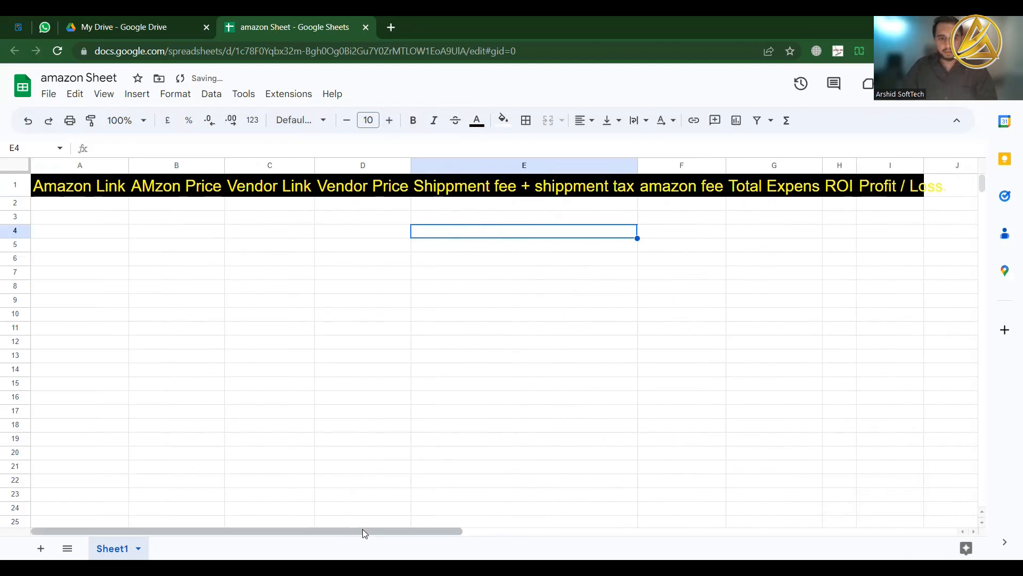
left_click_drag(363, 533, 467, 533)
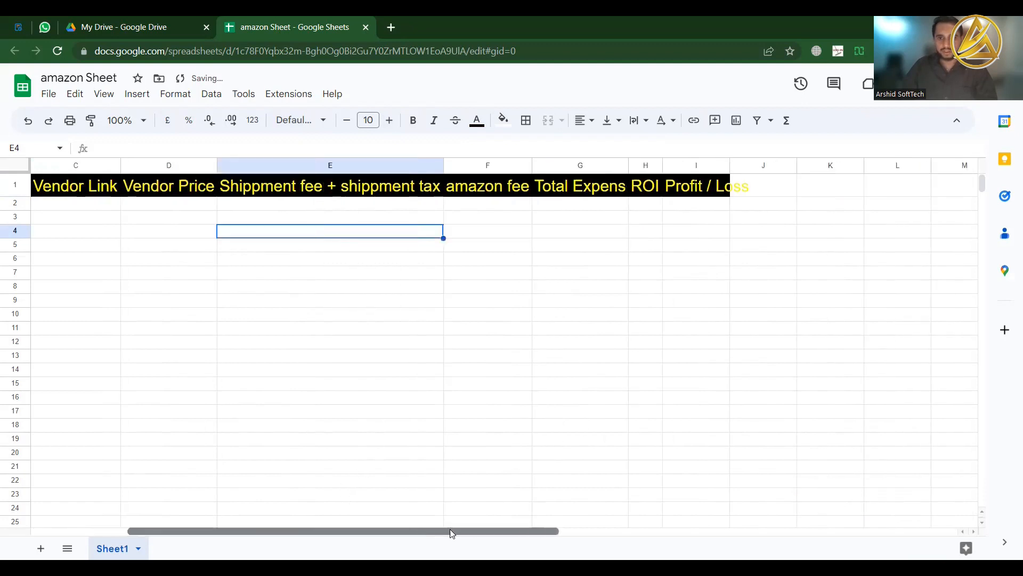
double_click(726, 161)
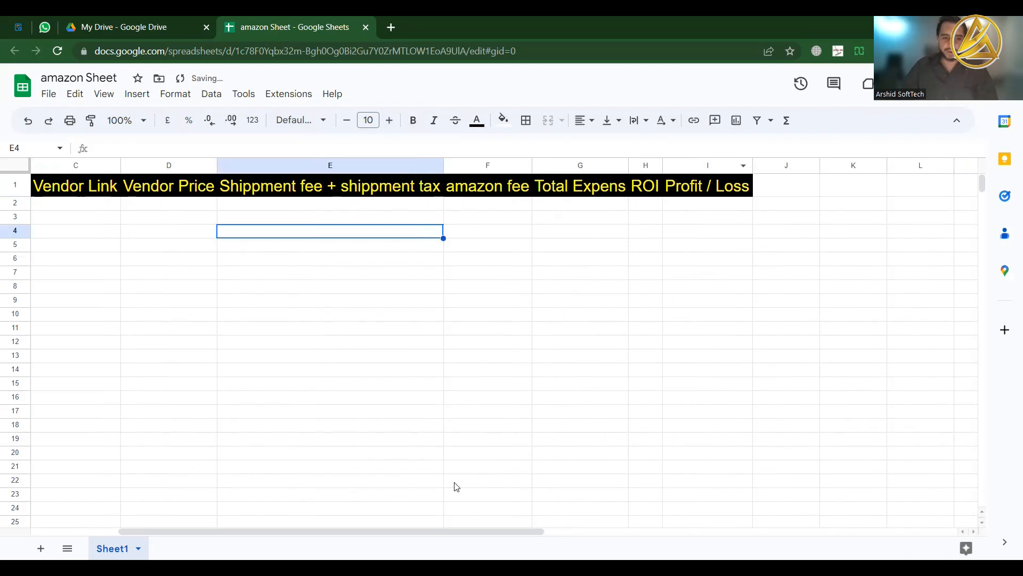
left_click_drag(331, 531, 244, 531)
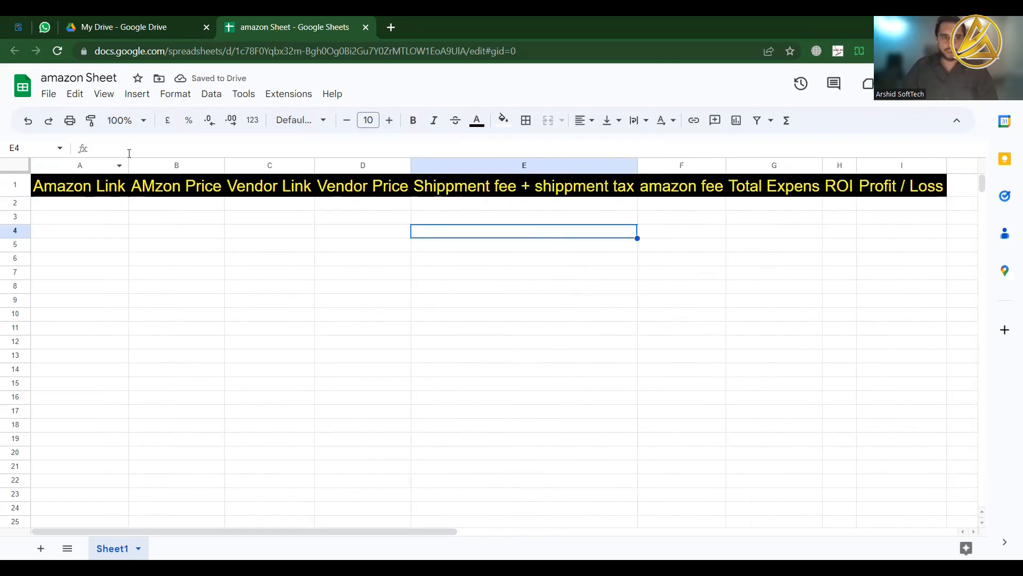
Apply all borders to the cell ranges A1:H13 and I2:I13
left_click_drag(94, 184, 904, 219)
left_click_drag(867, 286, 843, 361)
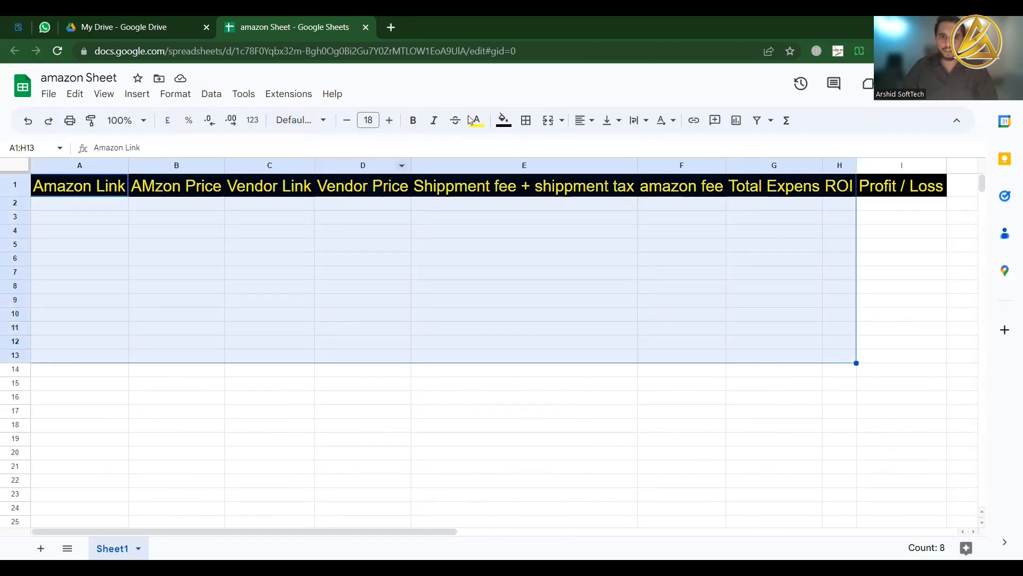
left_click(526, 120)
left_click(538, 154)
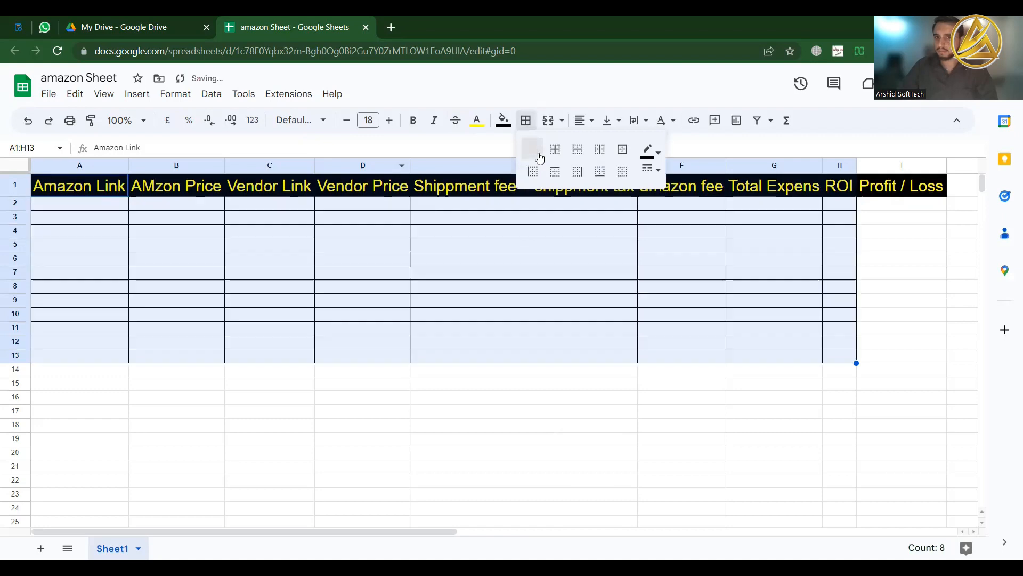
left_click_drag(882, 209, 875, 331)
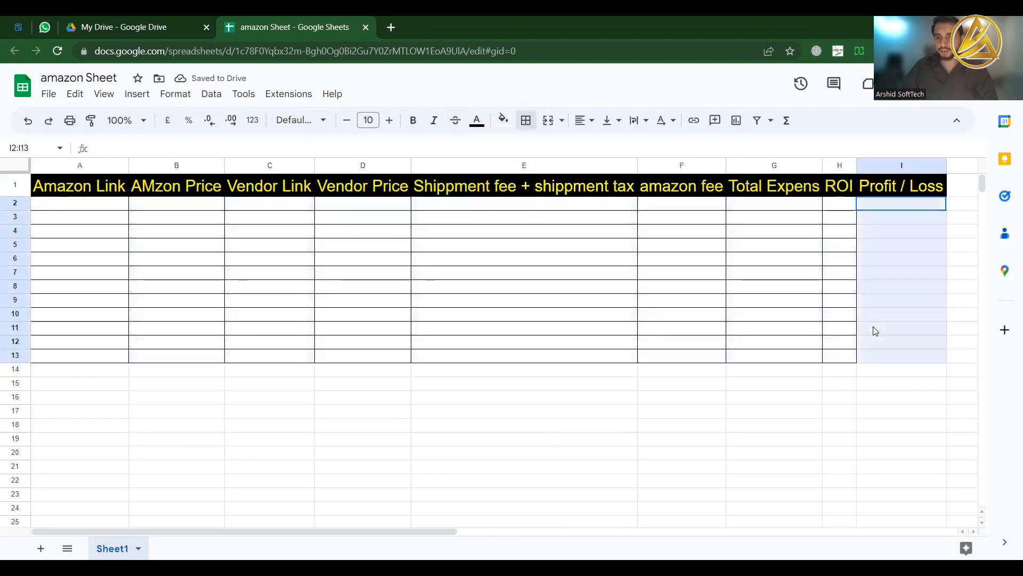
left_click(526, 120)
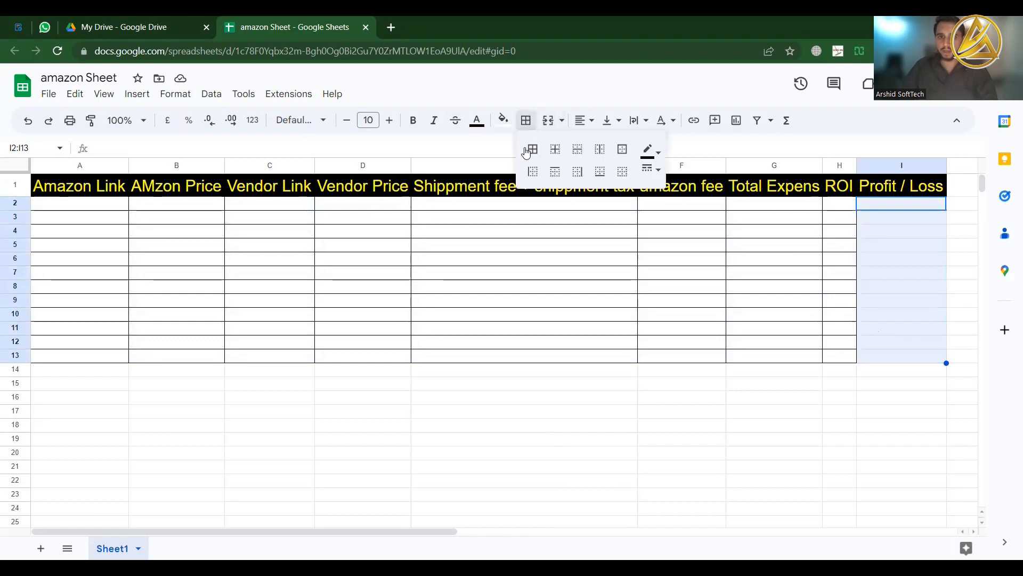
left_click(532, 150)
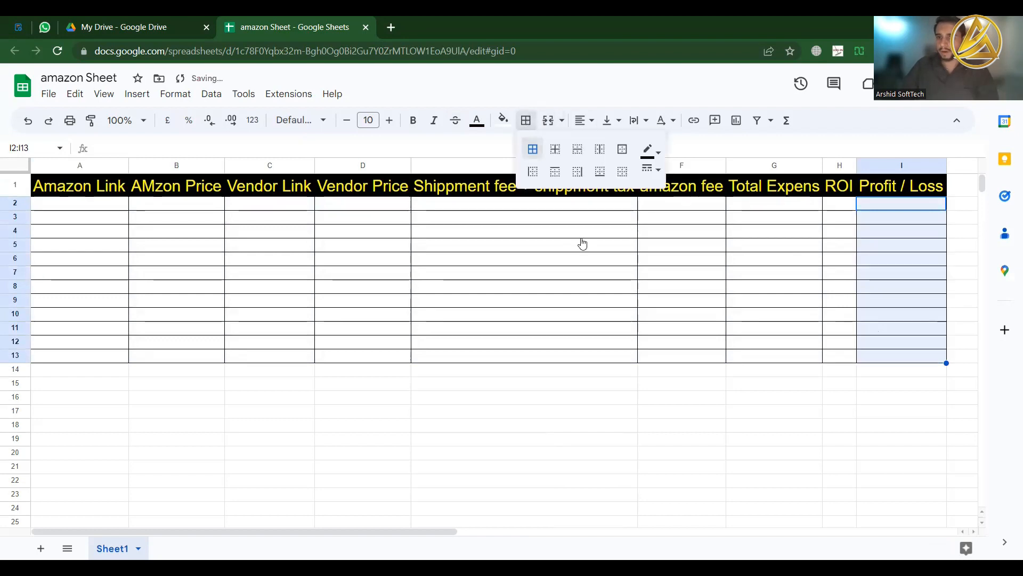
Enter "amazon link" as the first entry under the Amazon Link header, in cell A2
left_click(613, 354)
key("Up")
key("Left")
key("Left")
key("Left")
key("Left")
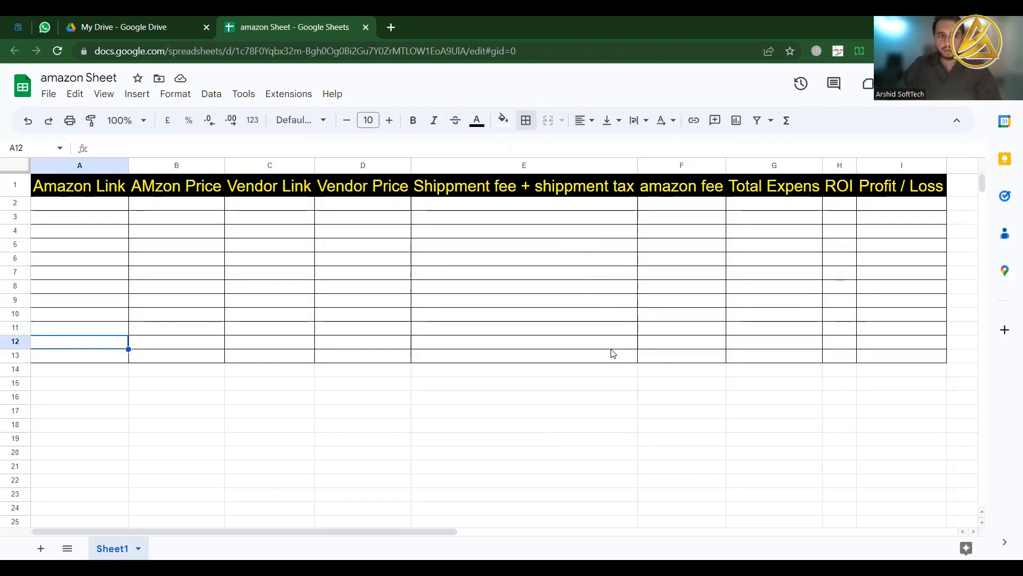
key("Up")
key("Up")
key("Up")
key("Up")
key("Up")
key("Up")
key("Up")
key("Up")
key("Up")
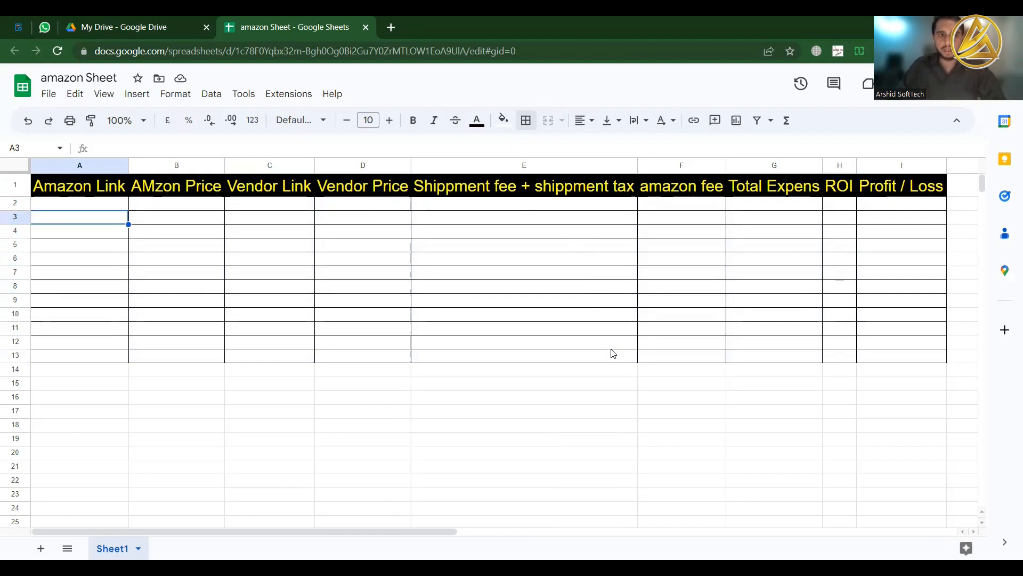
key("Up")
type("amazon link")
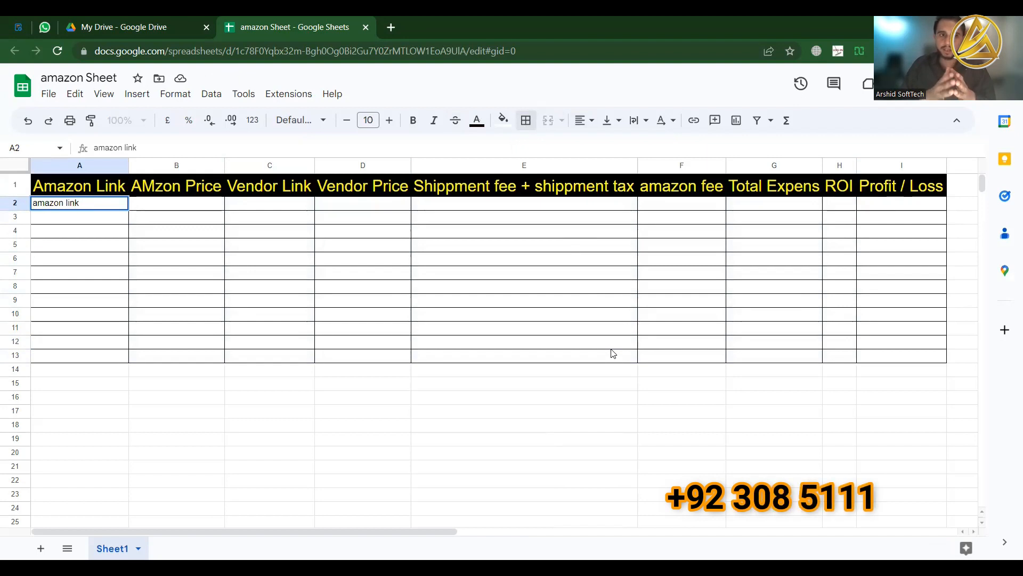
key("Tab")
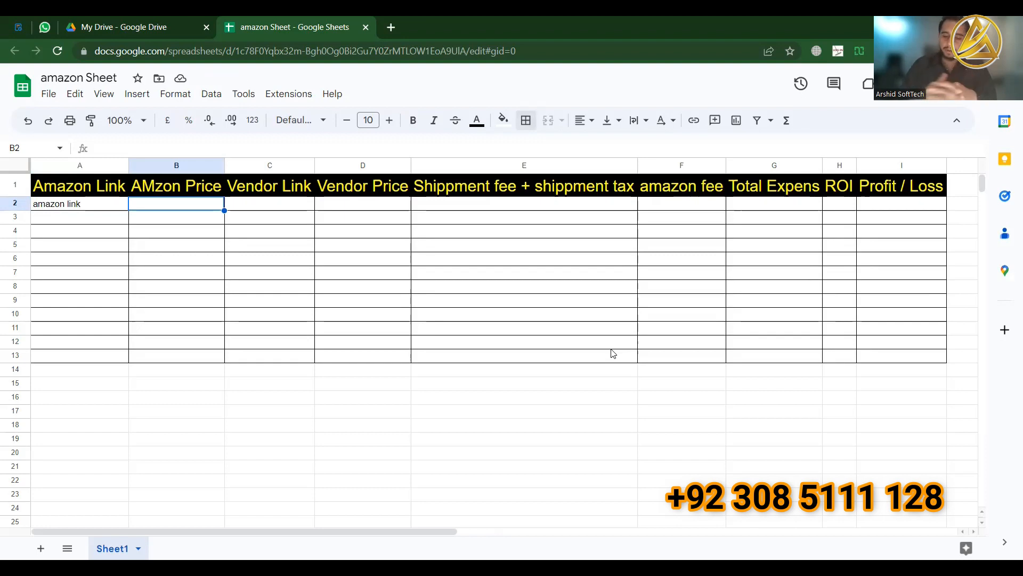
Enter the Amazon price 25.99 in cell B2 and "vendor link" in cell C2
type("25.99")
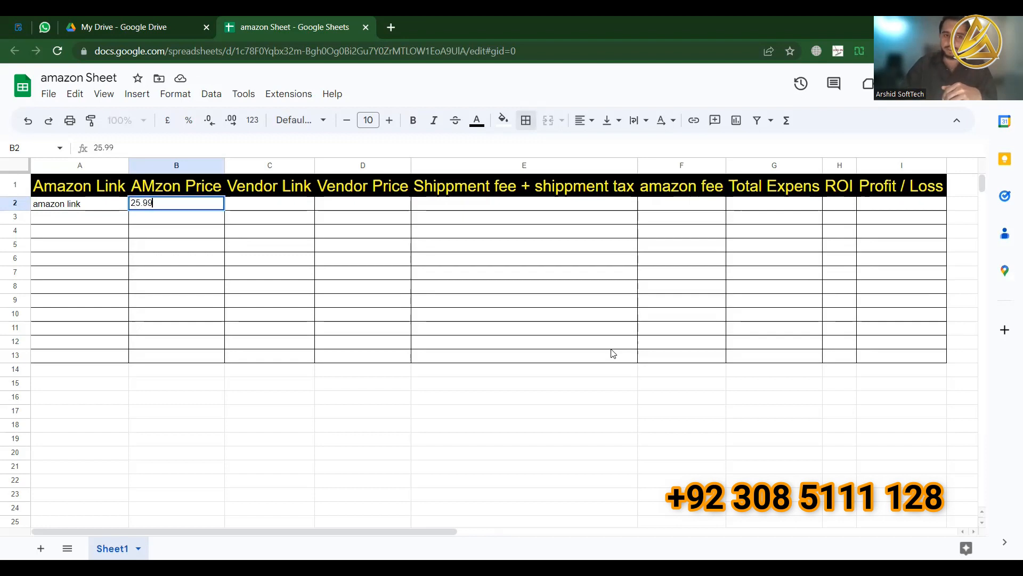
key("Tab")
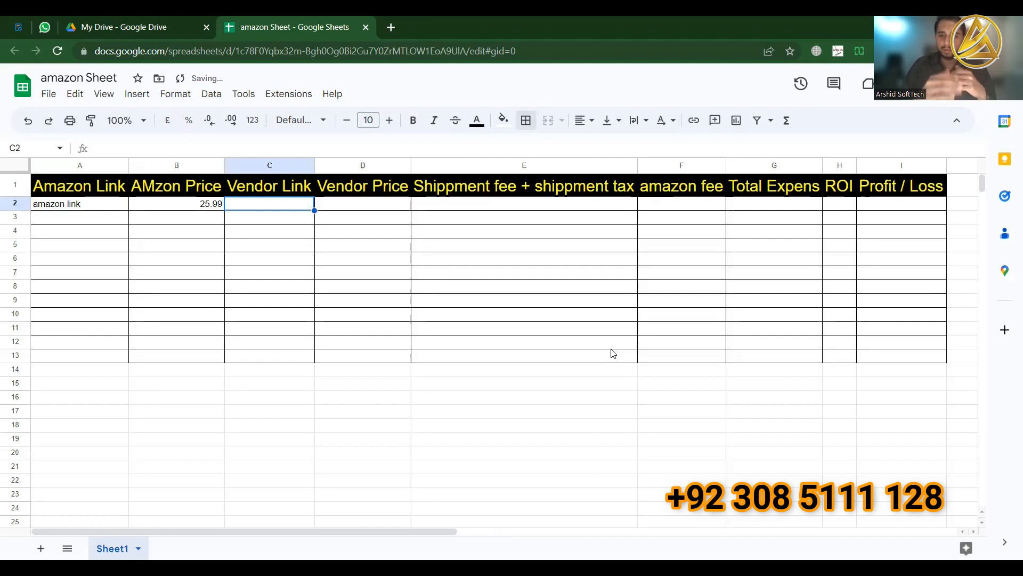
type("vendo")
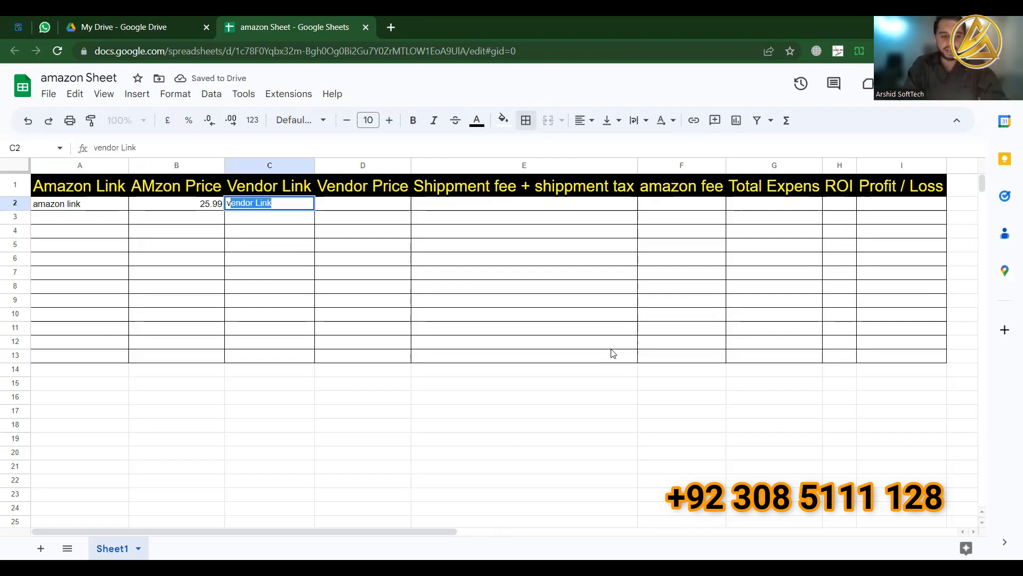
type("r link")
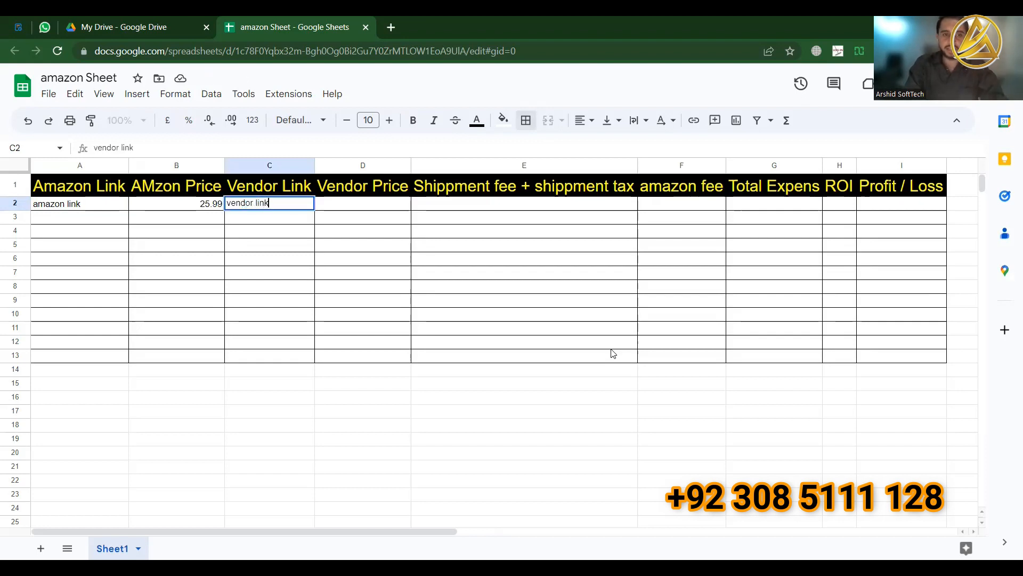
key("Tab")
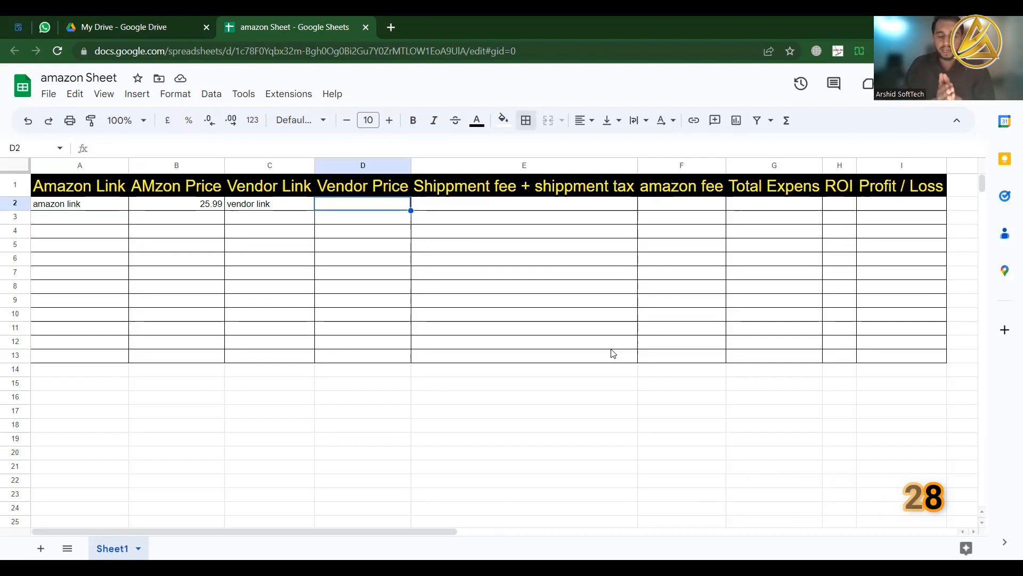
Enter the vendor price 12.99 in cell D2 and the shipment fee plus tax 2 in cell E2
type("12.99")
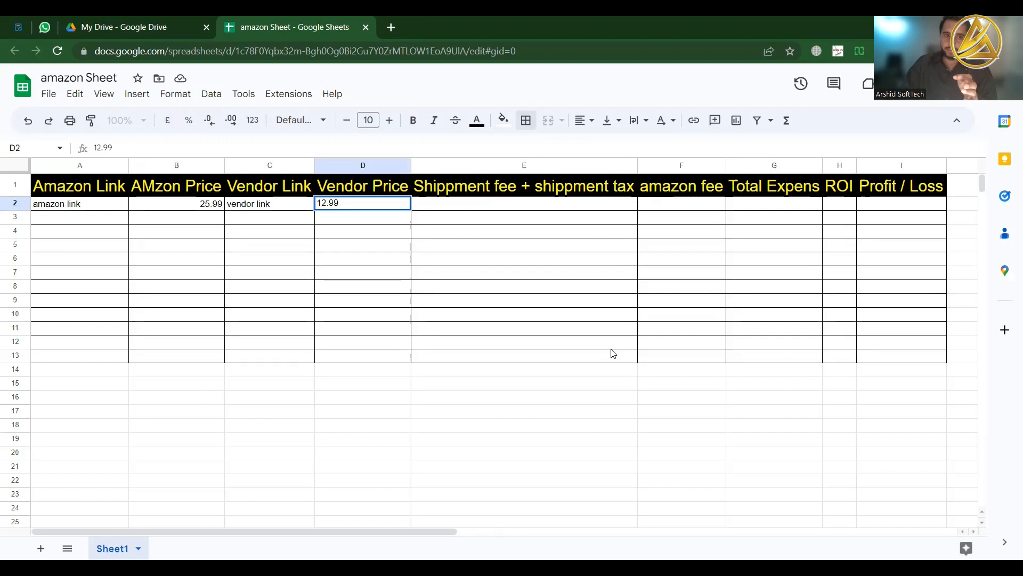
key("Return")
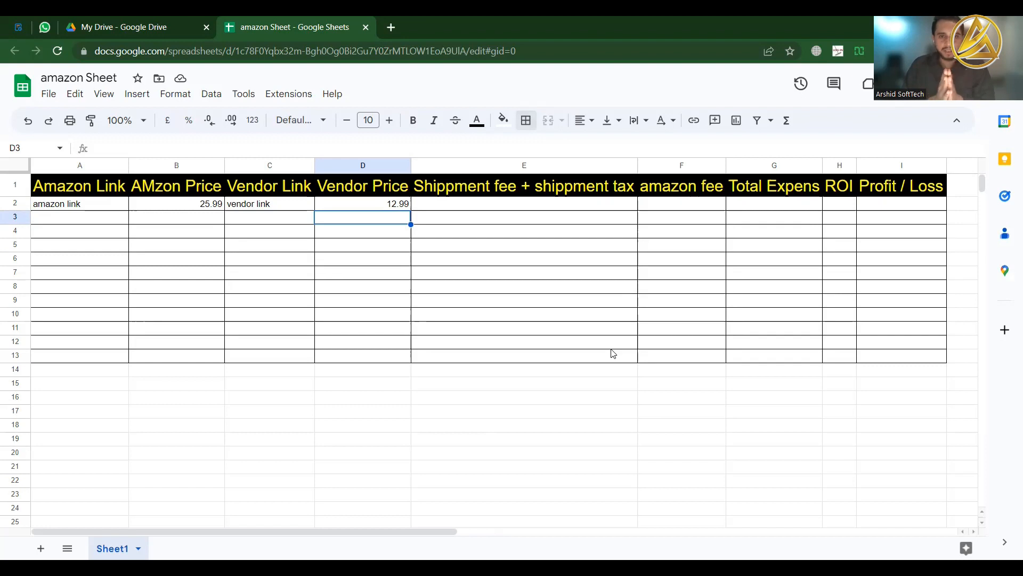
key("Right")
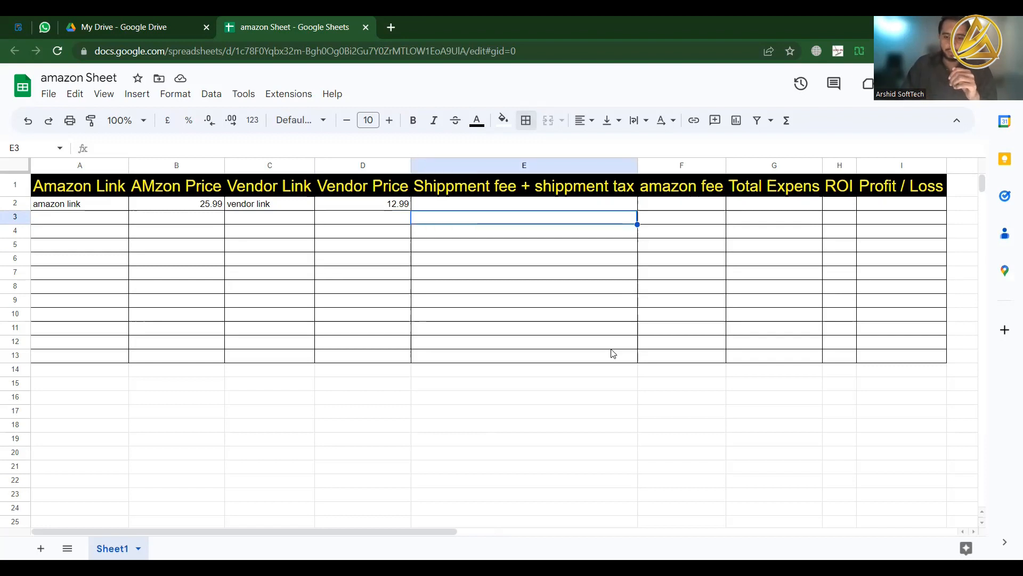
key("Up")
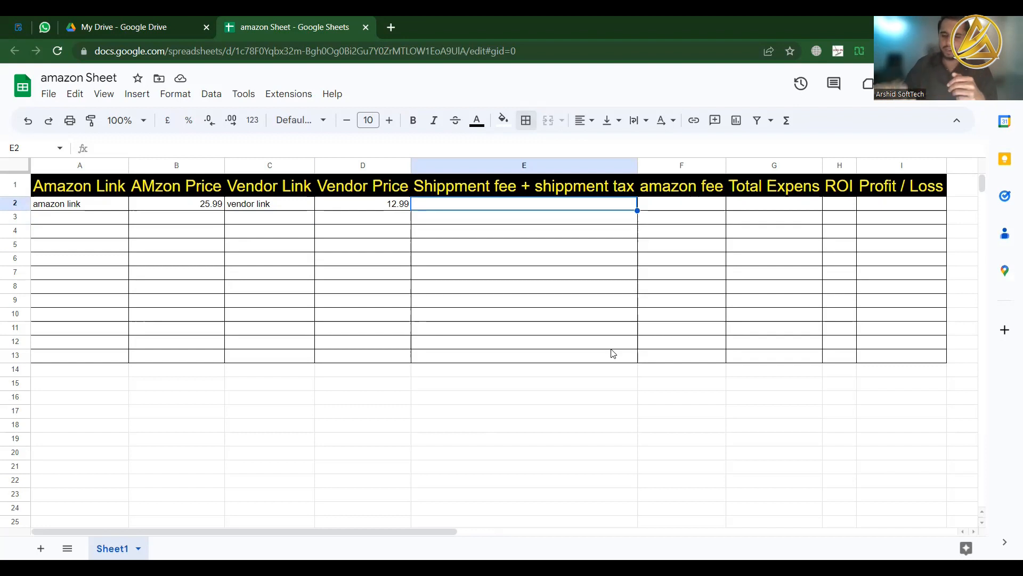
type("2")
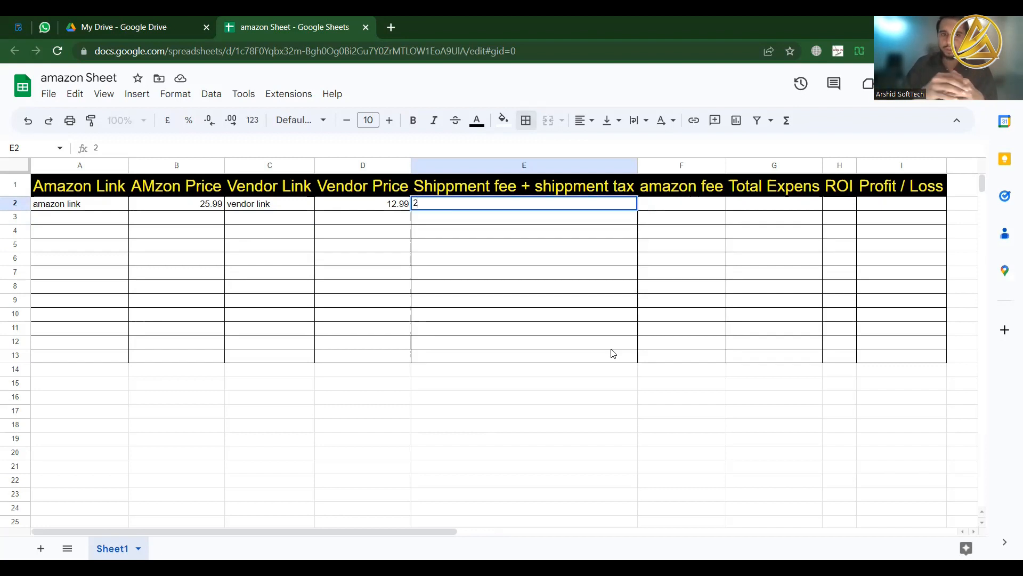
key("Tab")
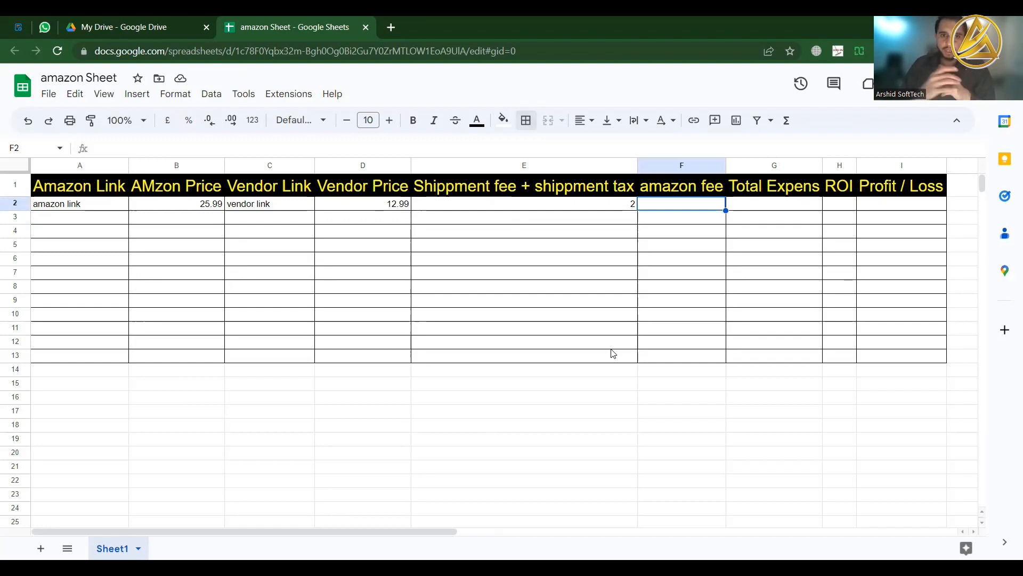
Calculate the Amazon fee in cell F2 with the formula =B2*0.15
left_click(397, 151)
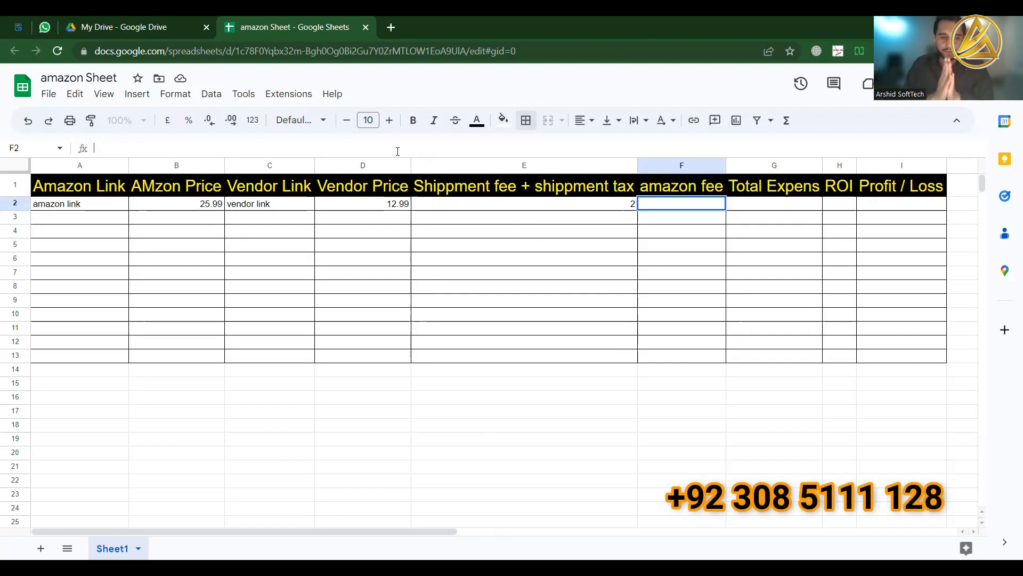
type("=")
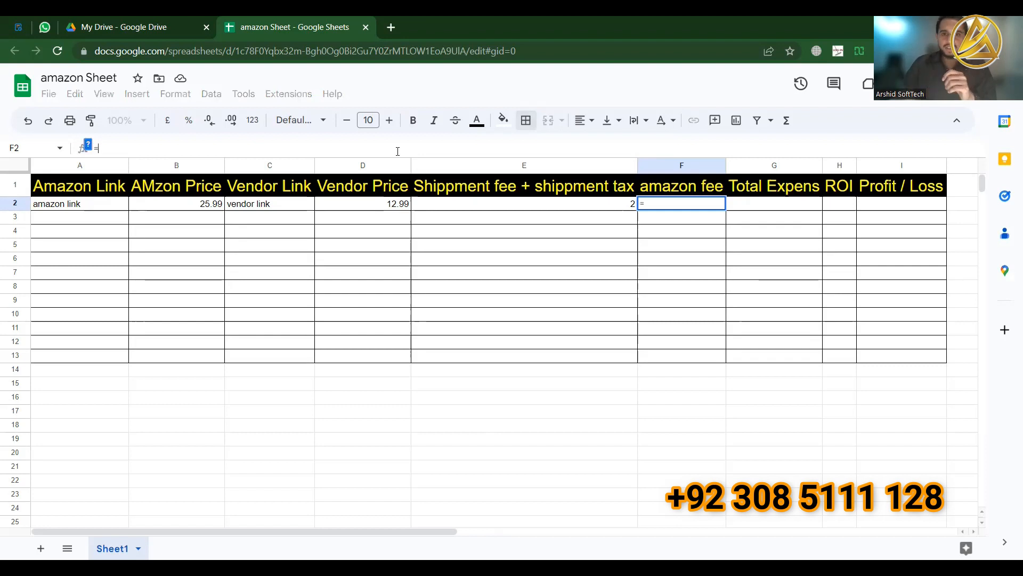
left_click(185, 207)
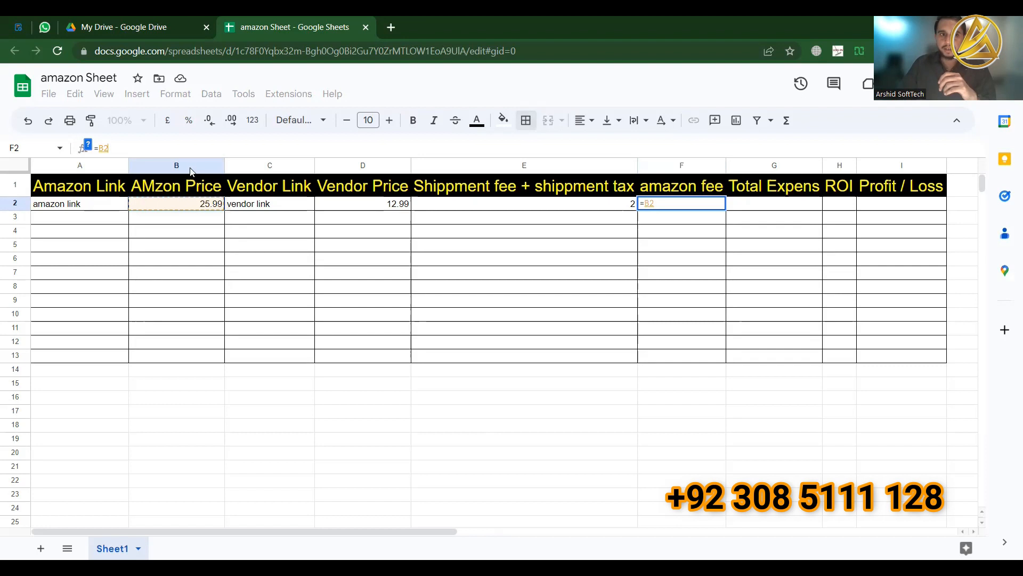
type("*0.15")
key("Return")
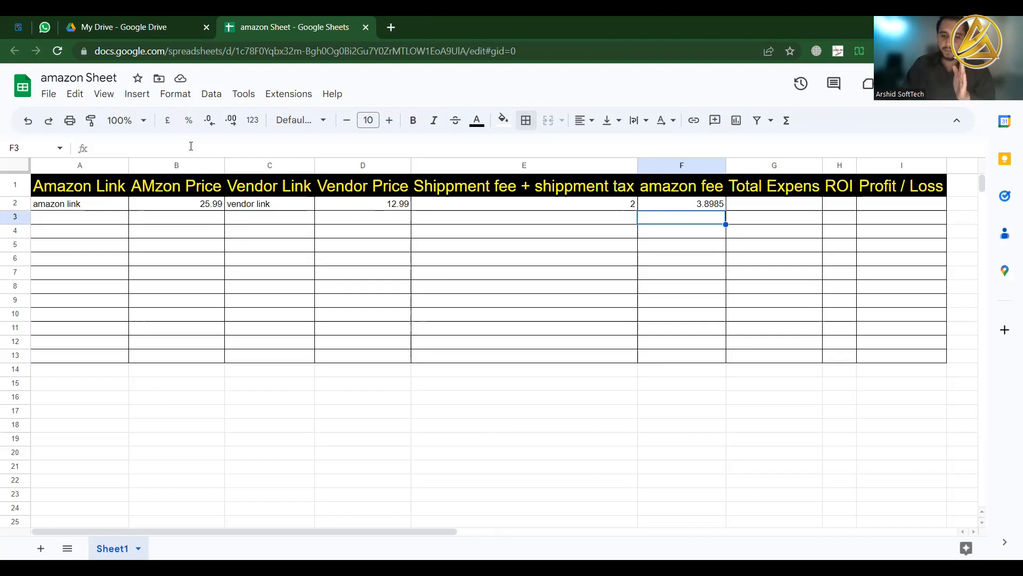
Calculate the total expense in cell G2 with the formula =sum(D2+E2+F2)
key("Up")
key("Right")
type("=")
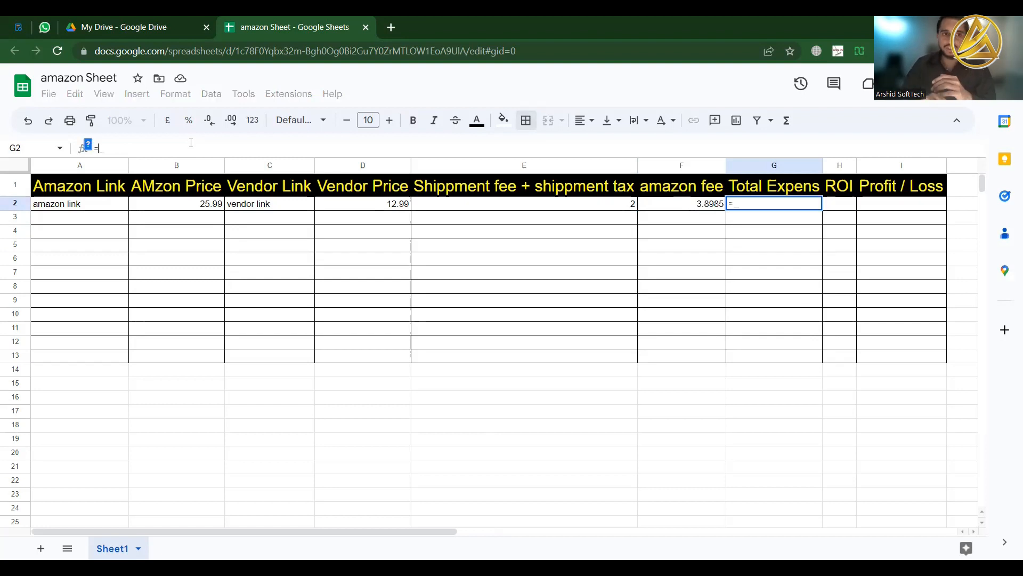
type("sum")
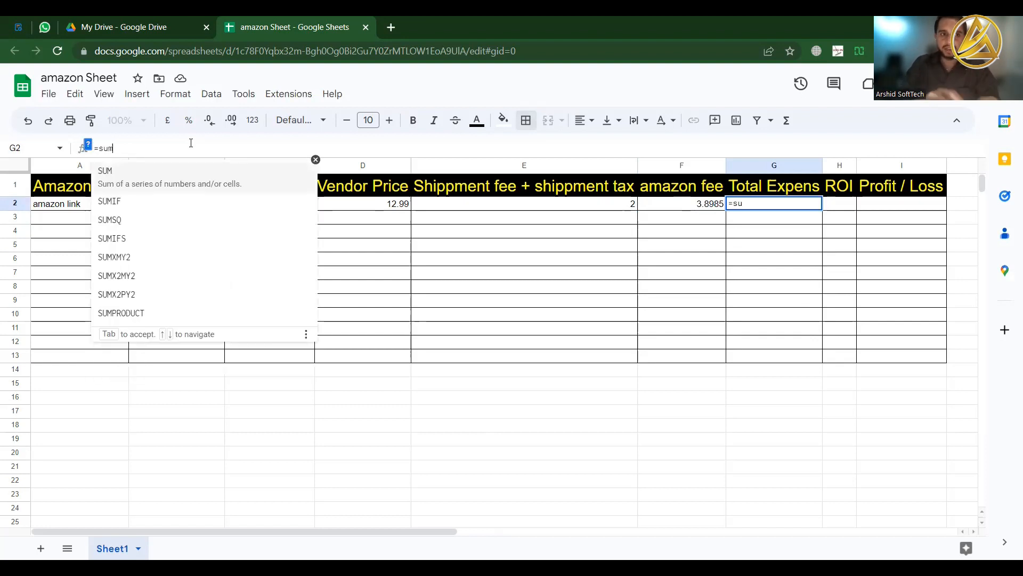
type("(")
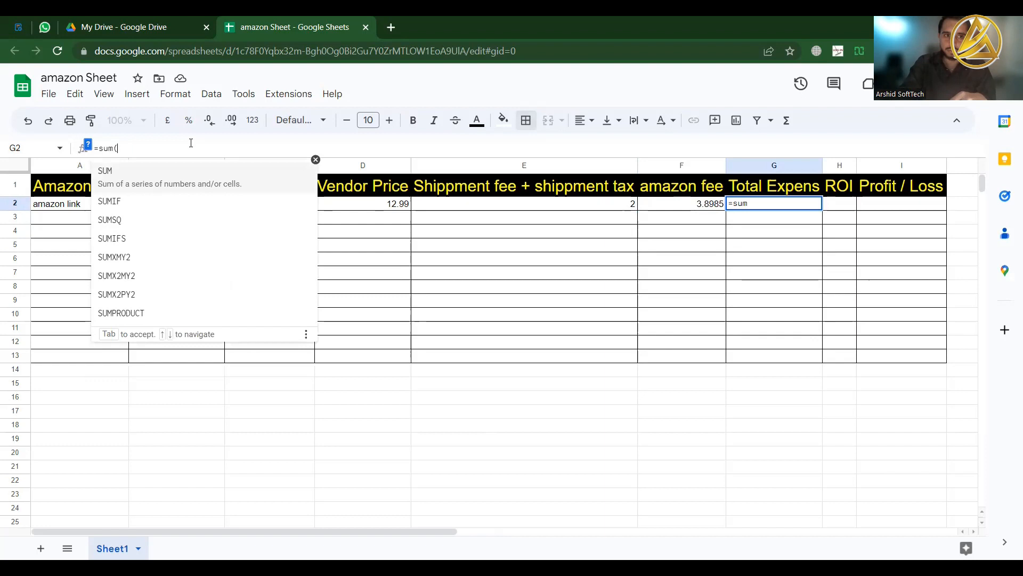
left_click(361, 203)
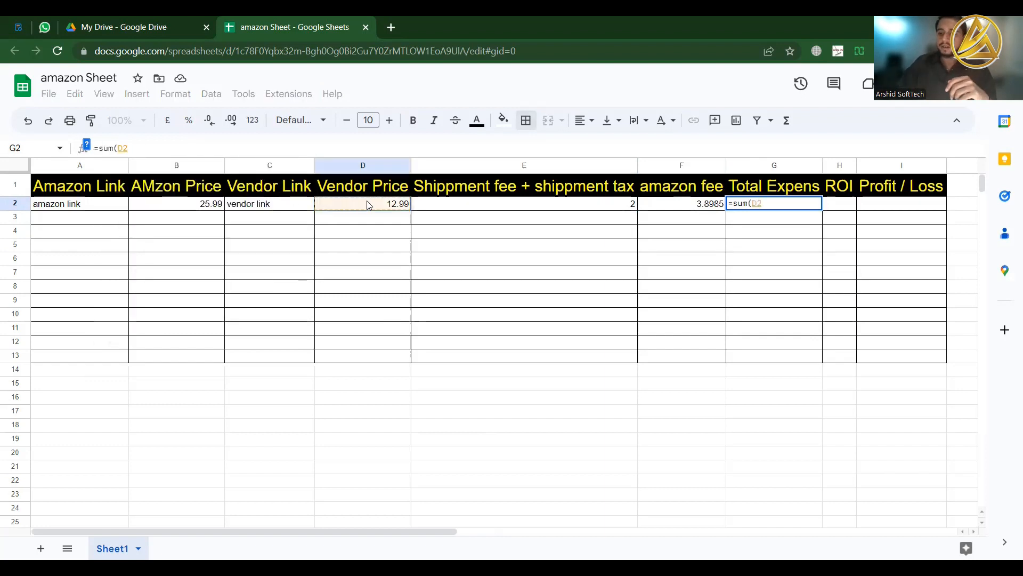
type("+")
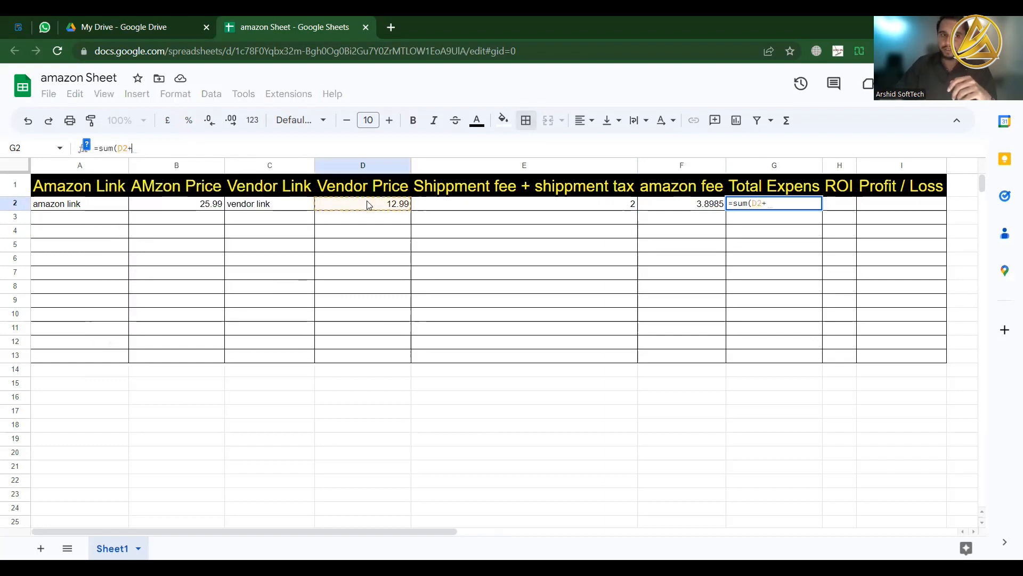
left_click(510, 205)
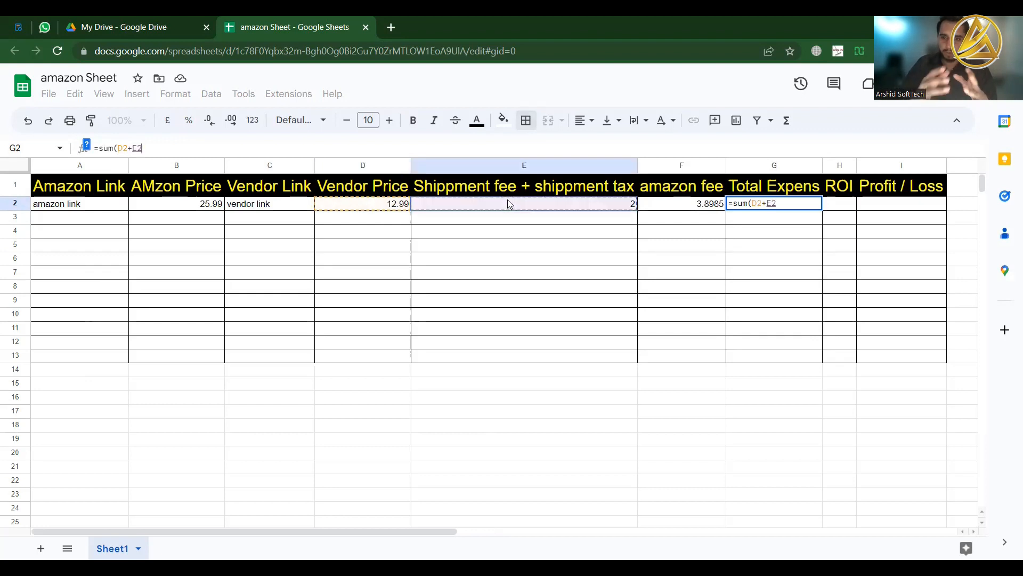
type("+")
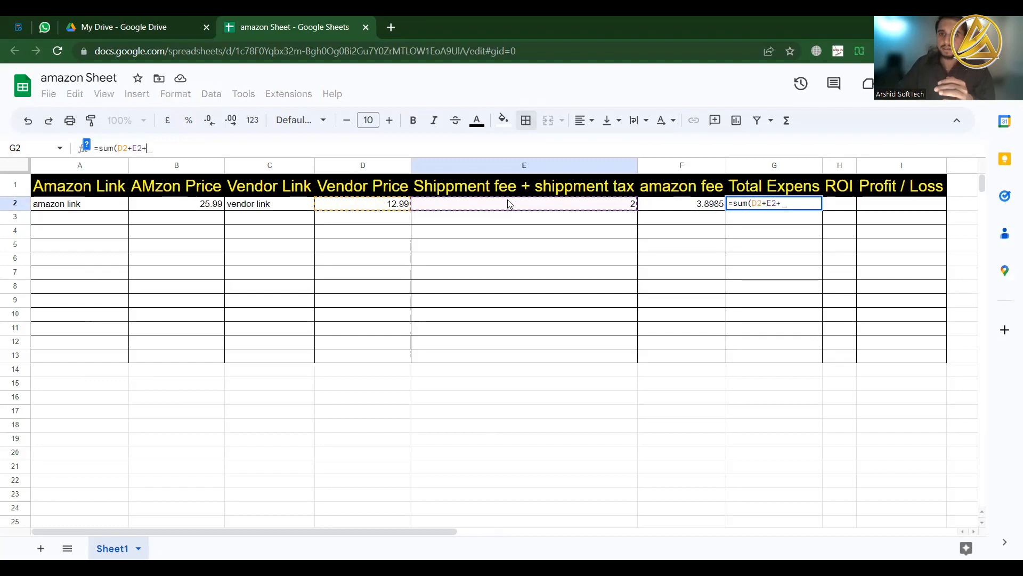
left_click(700, 210)
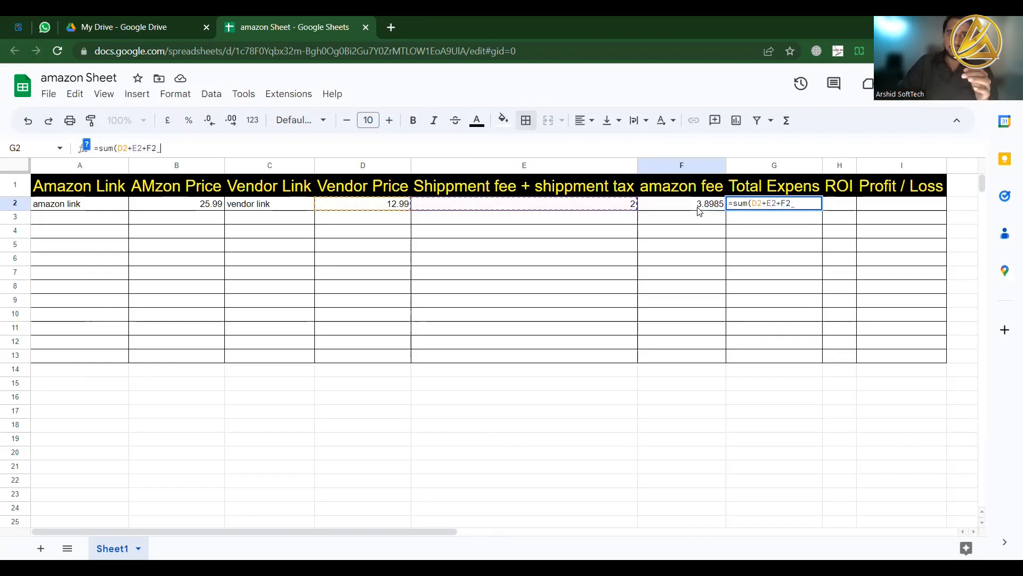
key("BackSpace")
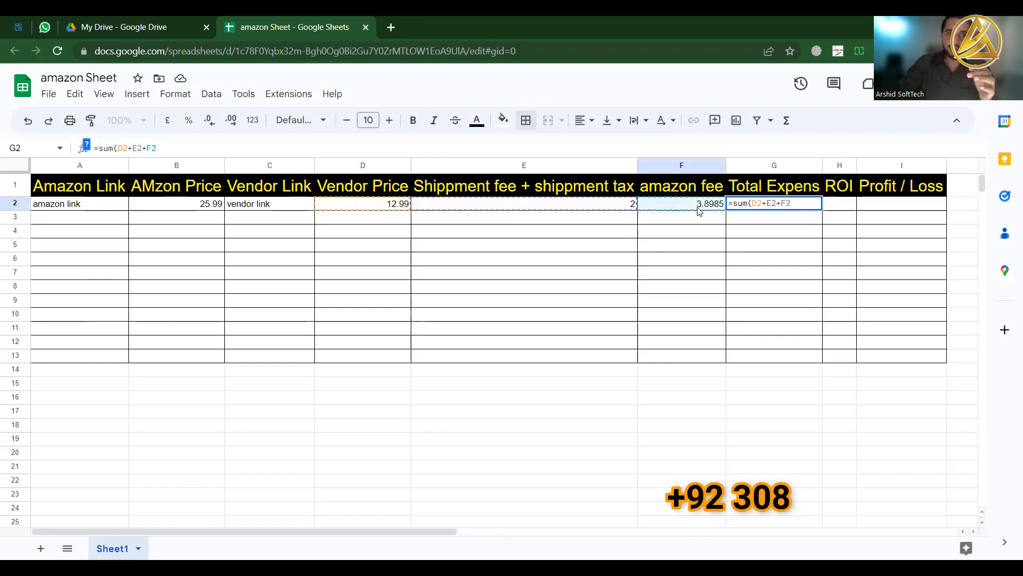
key("Return")
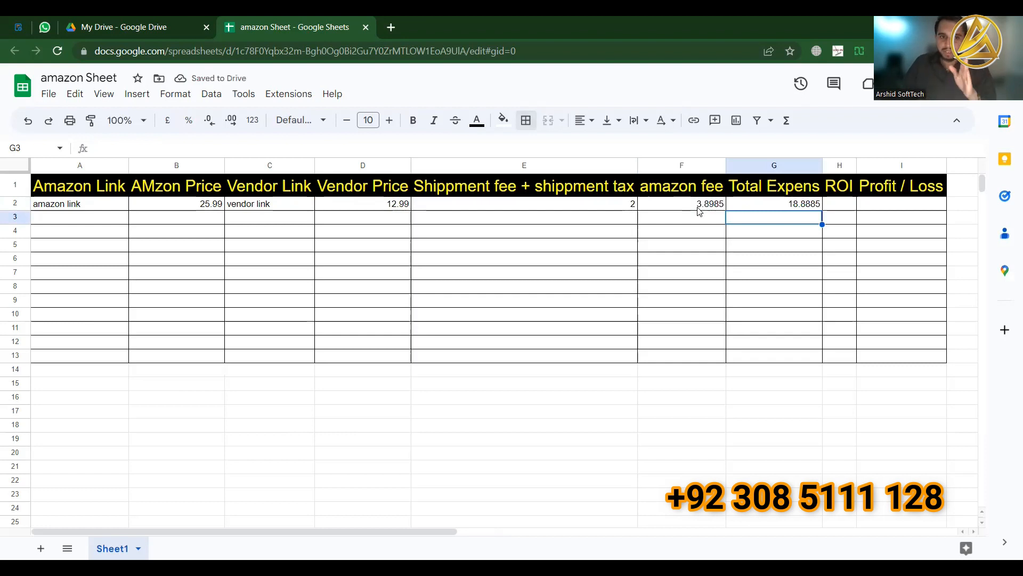
Calculate the ROI in cell H2 with the formula =B2-G2/G2
left_click(378, 206)
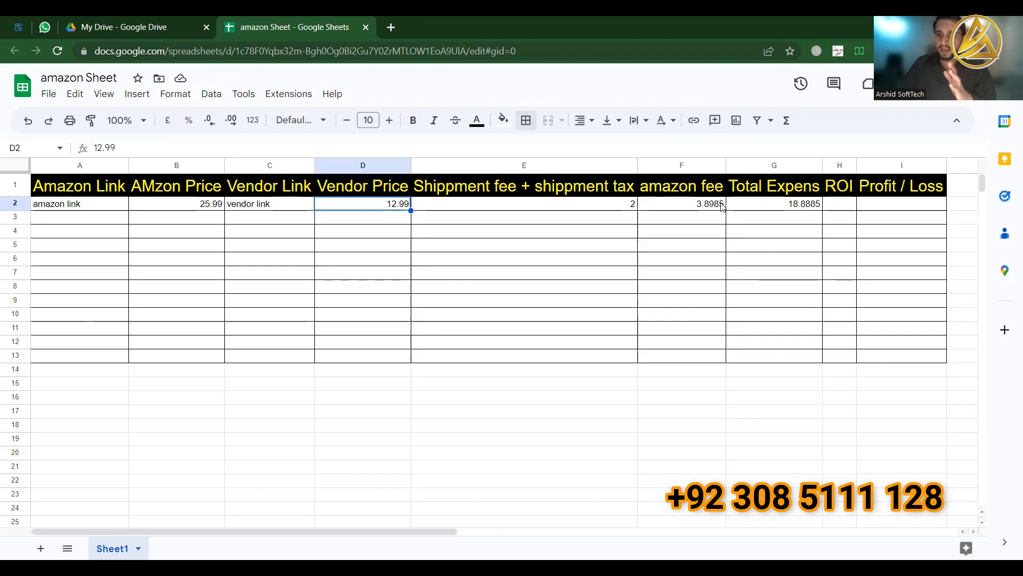
left_click(781, 204)
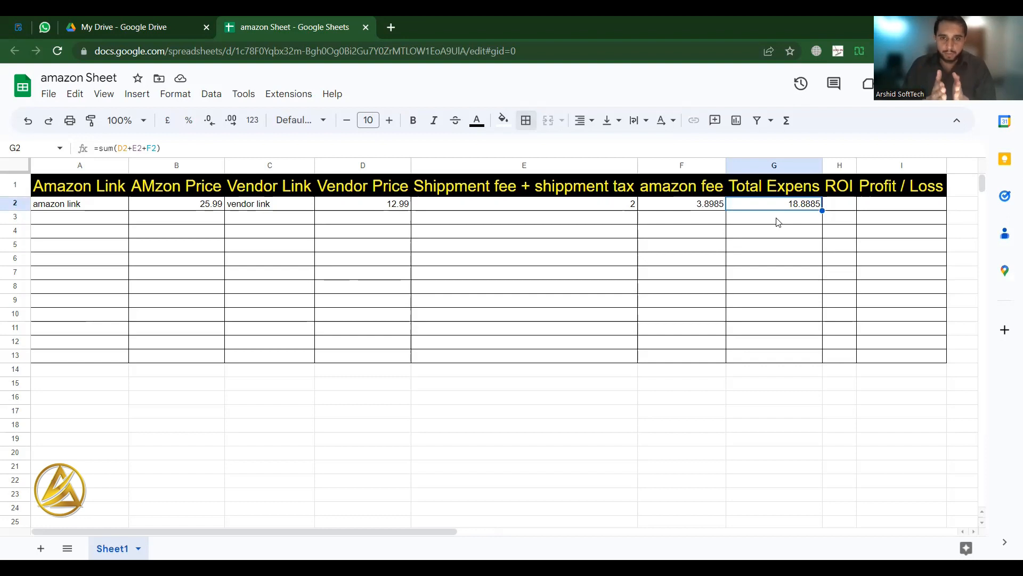
key("Tab")
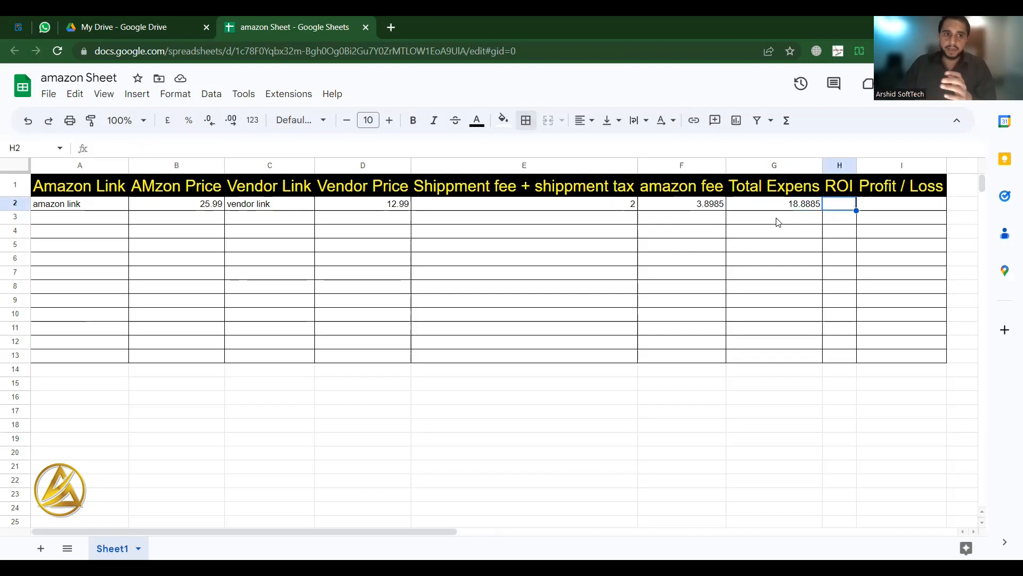
left_click(625, 141)
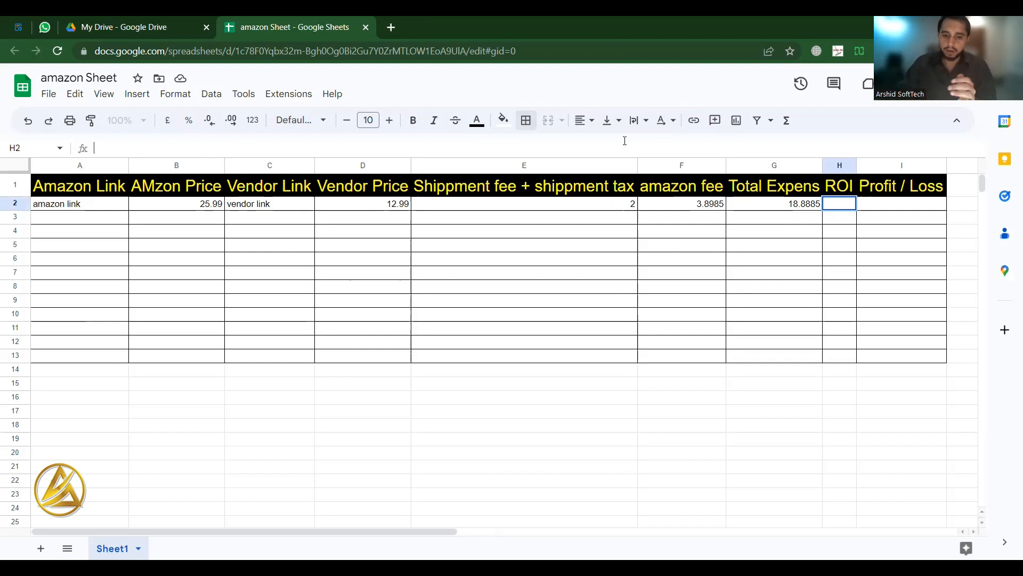
type("=")
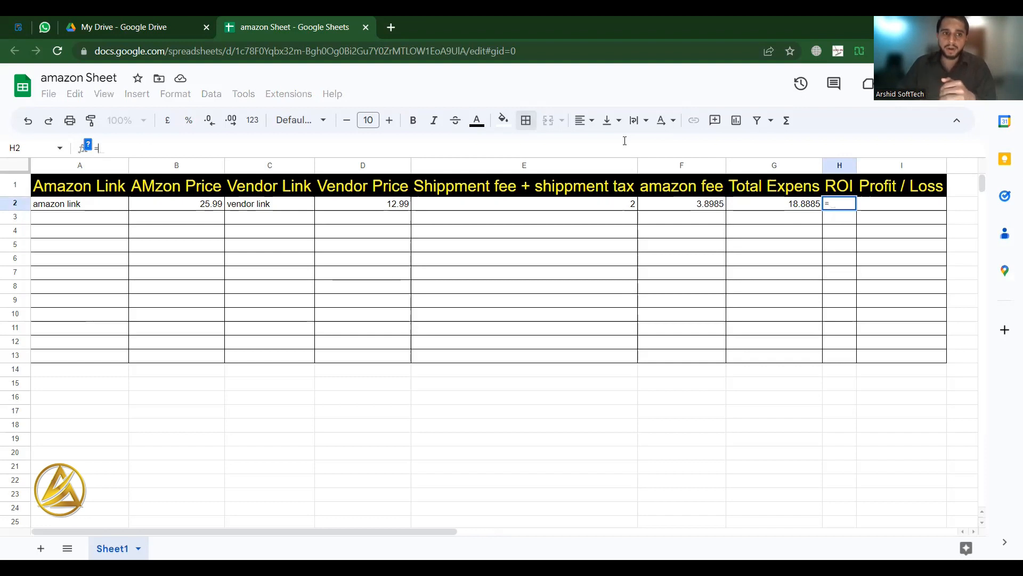
left_click(198, 206)
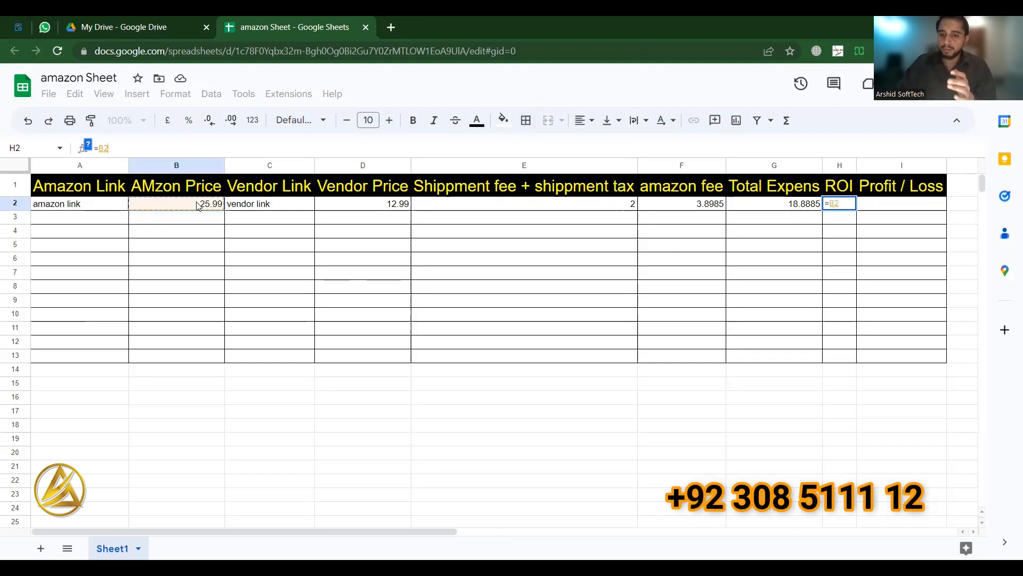
type("-")
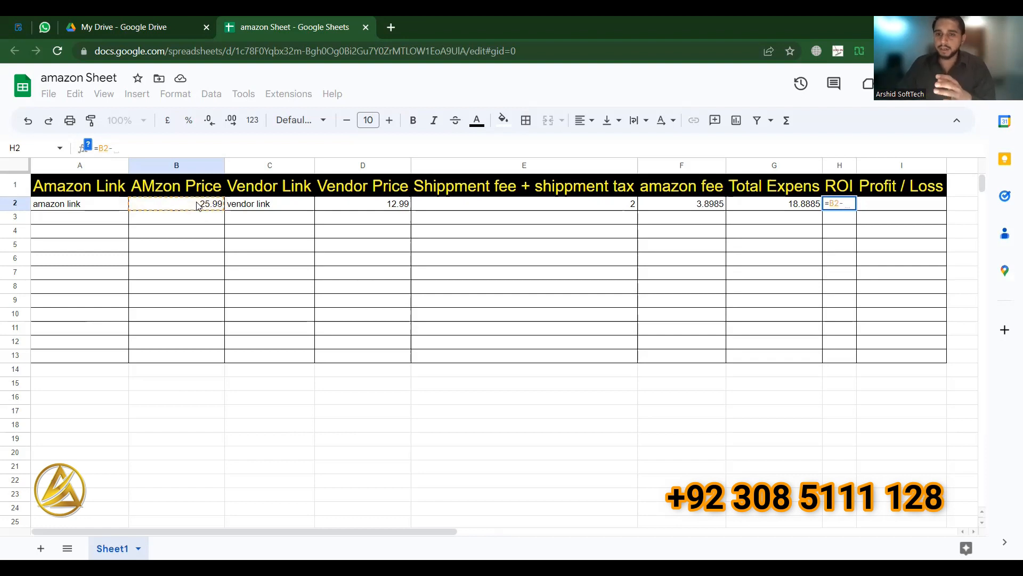
left_click(760, 207)
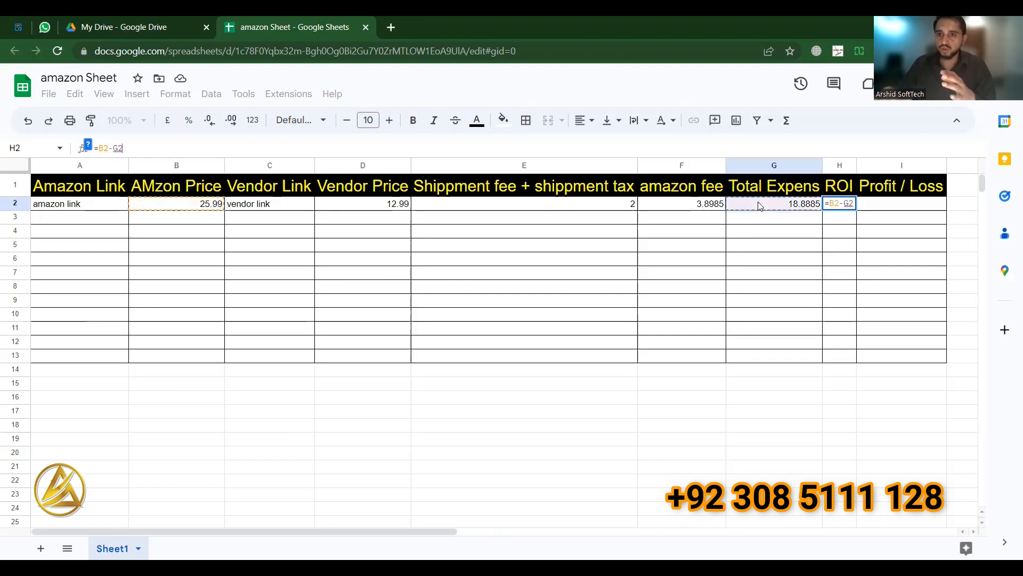
type("/")
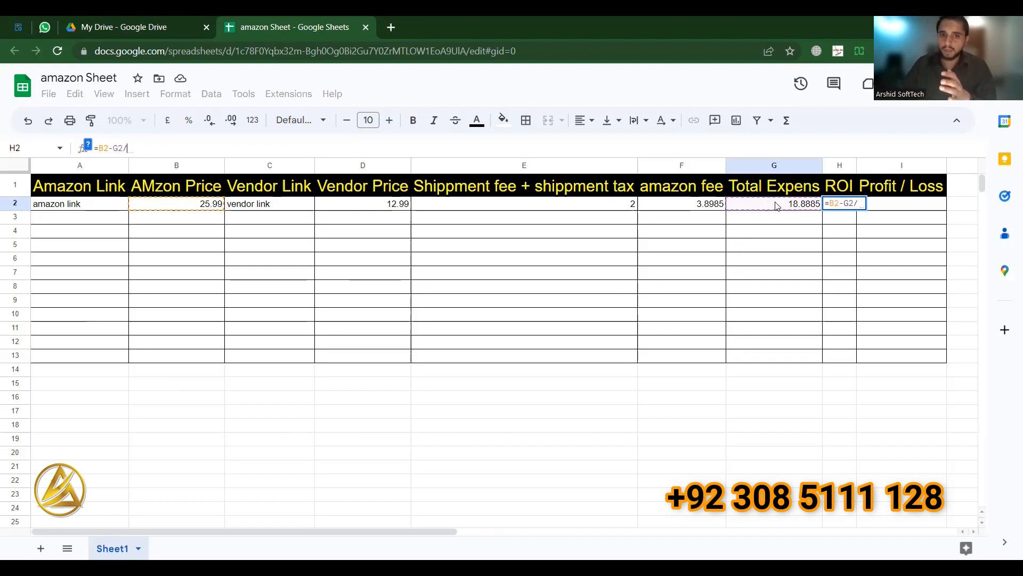
type("g2")
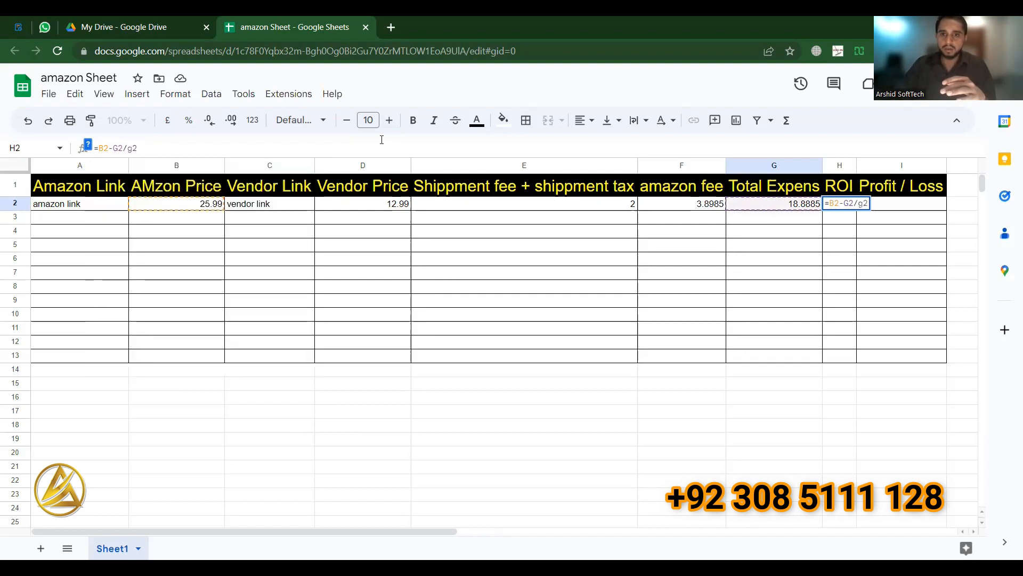
key("Return")
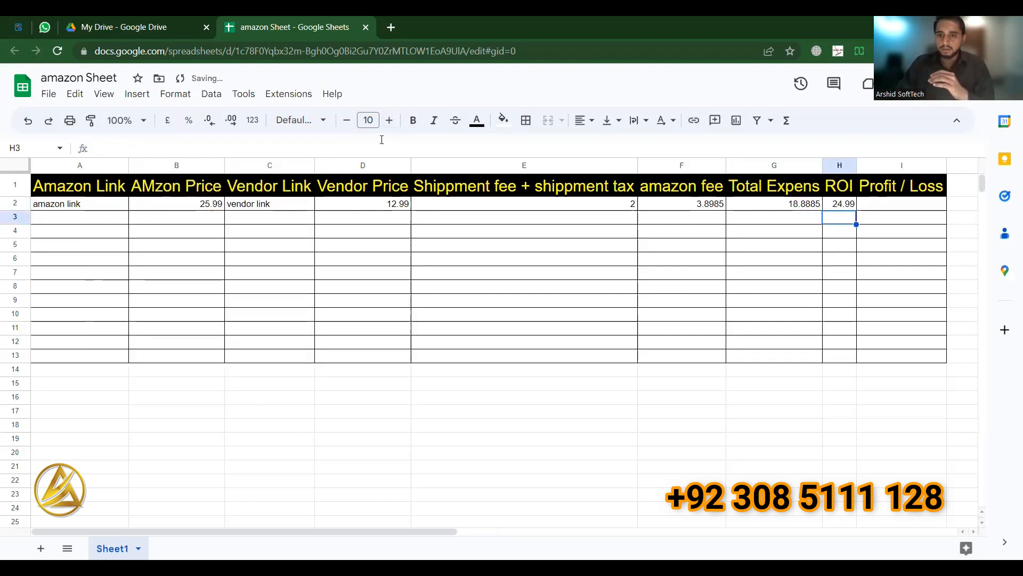
Calculate the profit or loss in cell I2 with the formula =B2-(D2-E2-F2)
key("Up")
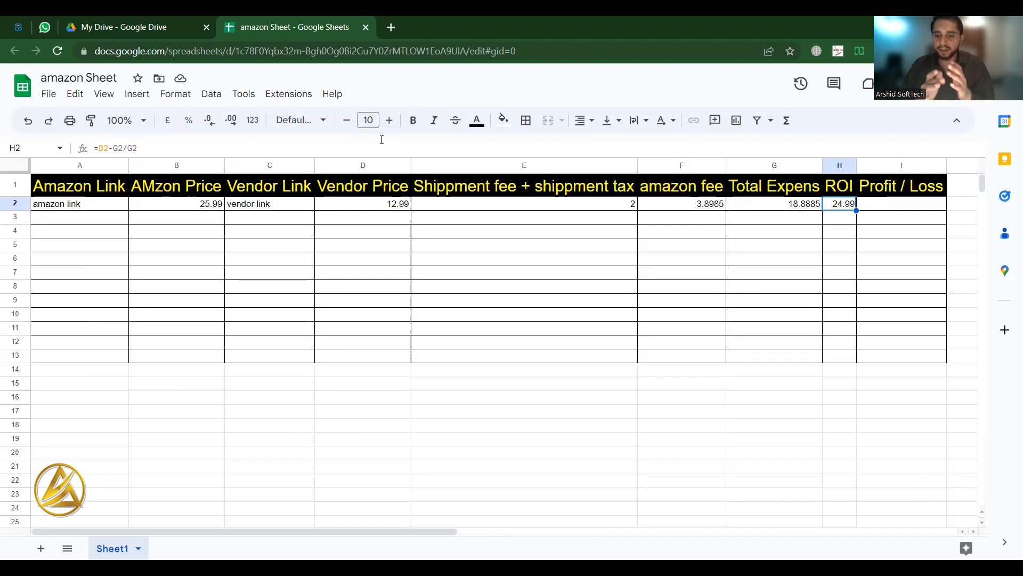
key("Return")
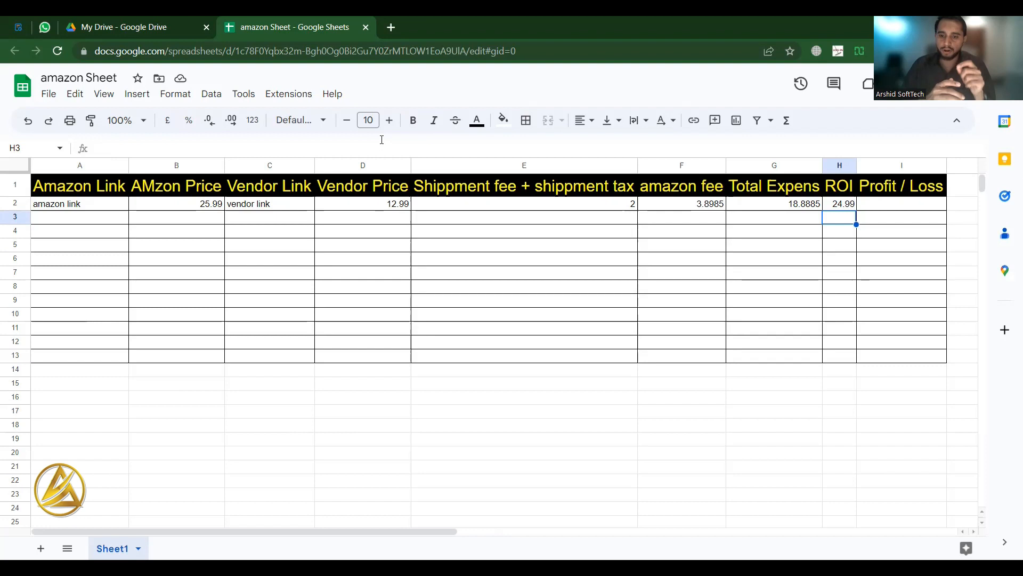
key("Up")
key("Right")
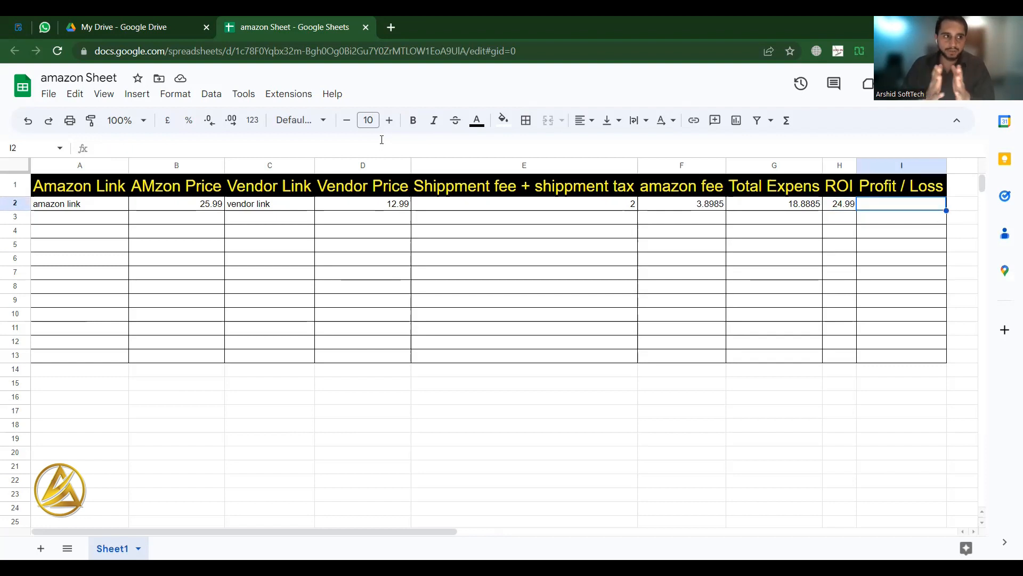
type("=b")
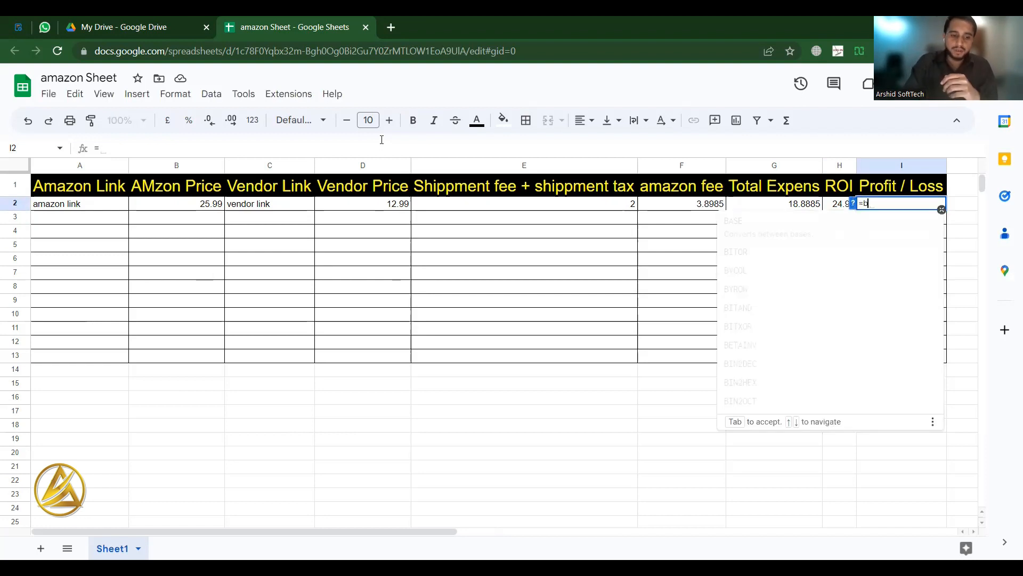
type("2")
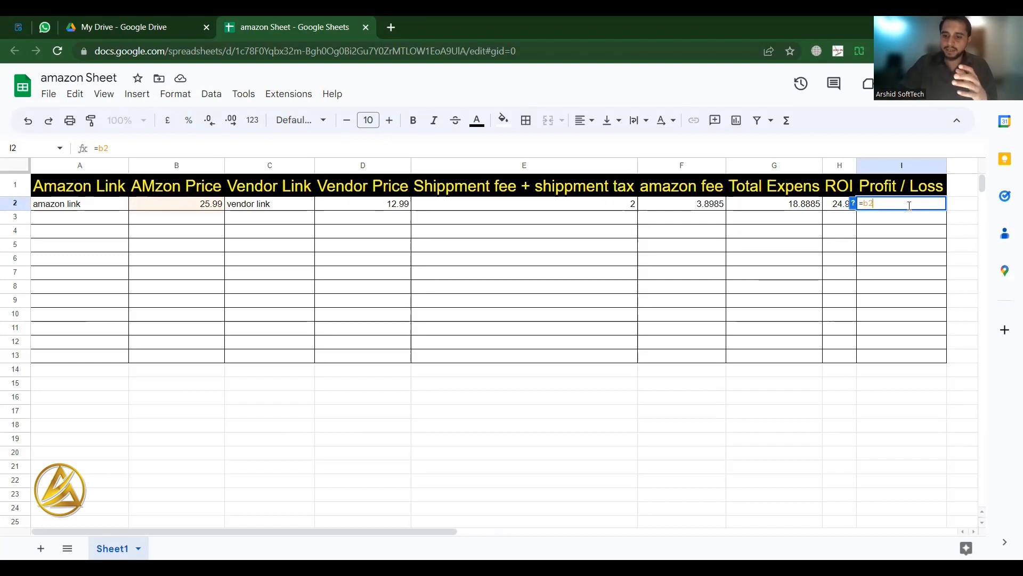
type("-")
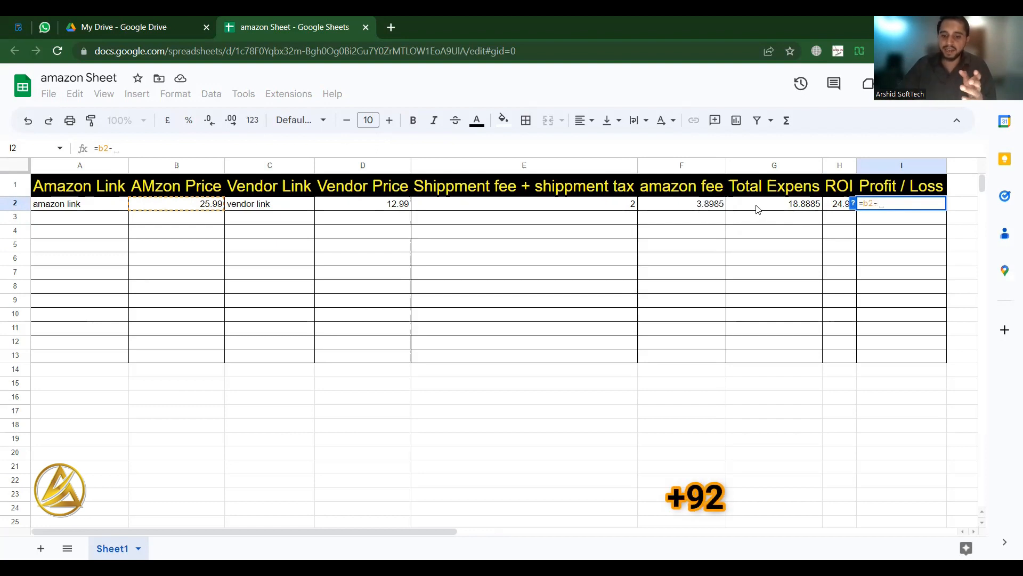
type("(")
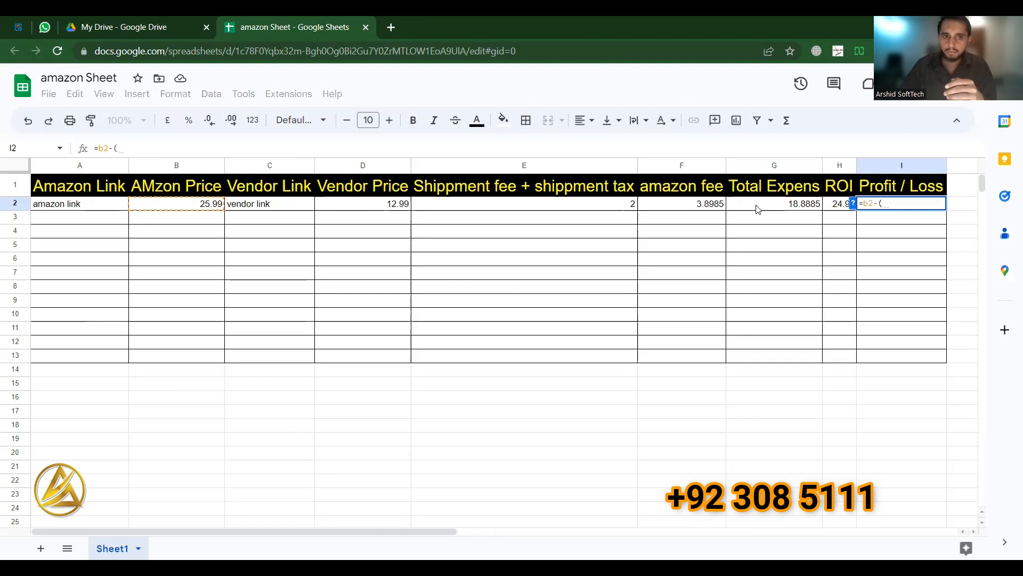
left_click(405, 204)
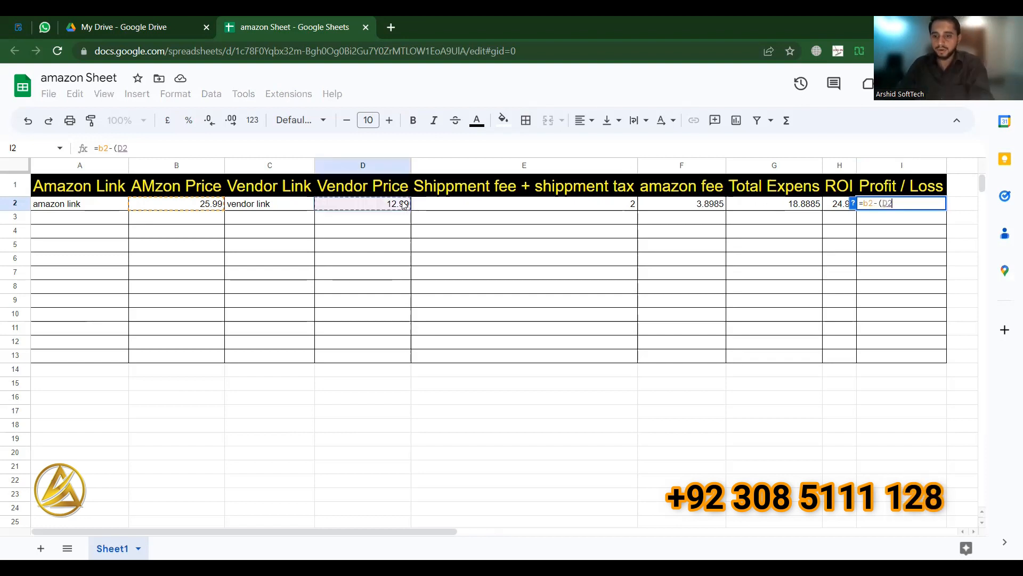
type("-")
left_click(463, 205)
type("-")
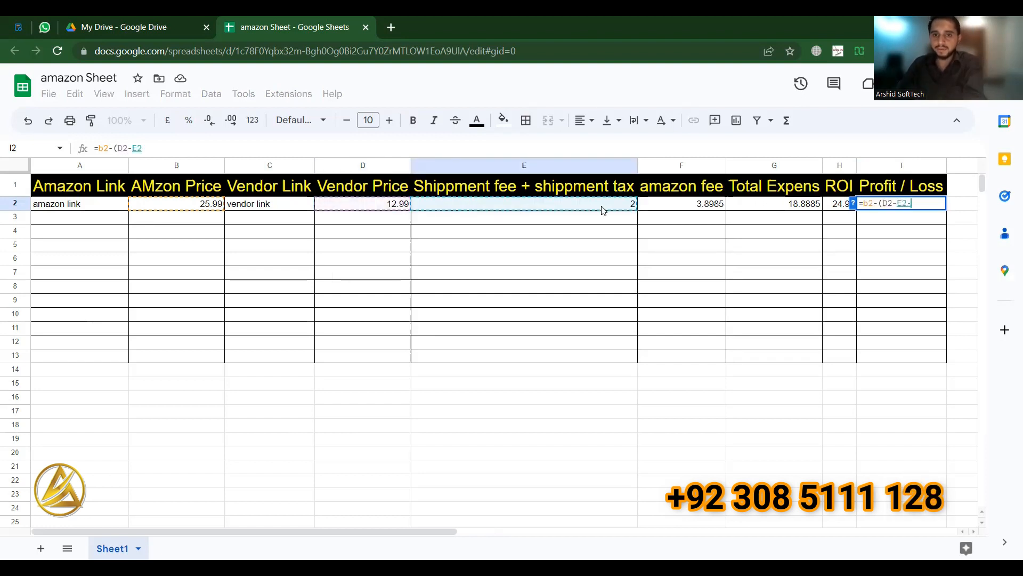
left_click(669, 207)
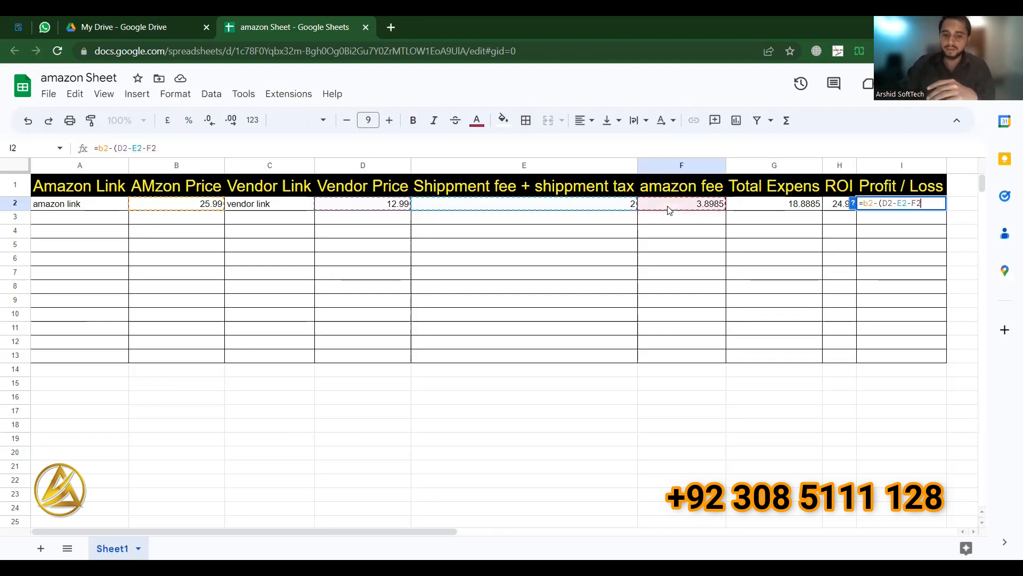
type(")")
key("Return")
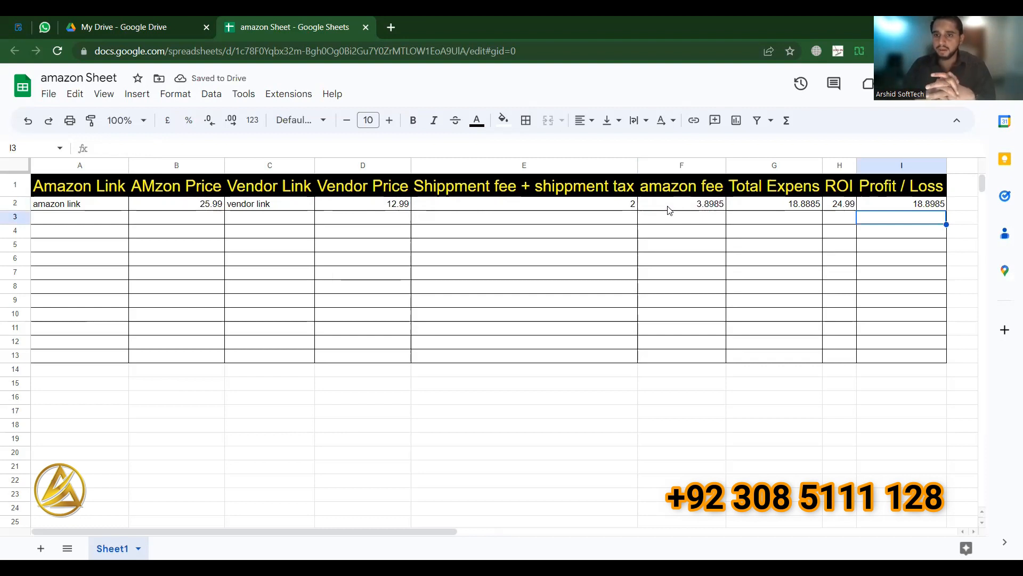
Fill the total expense formula from cell G2 down through cell G13
left_click(885, 209)
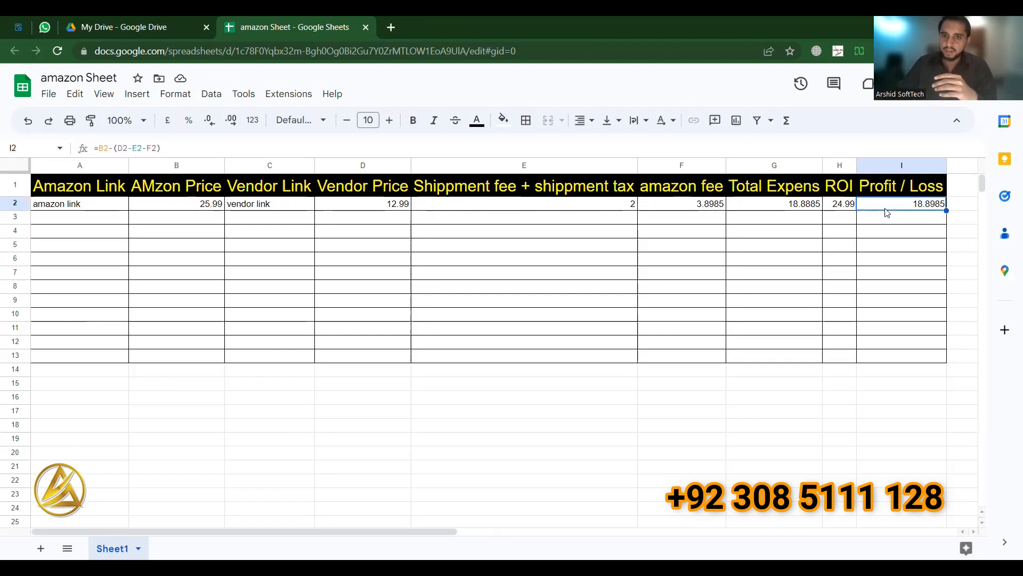
left_click(794, 208)
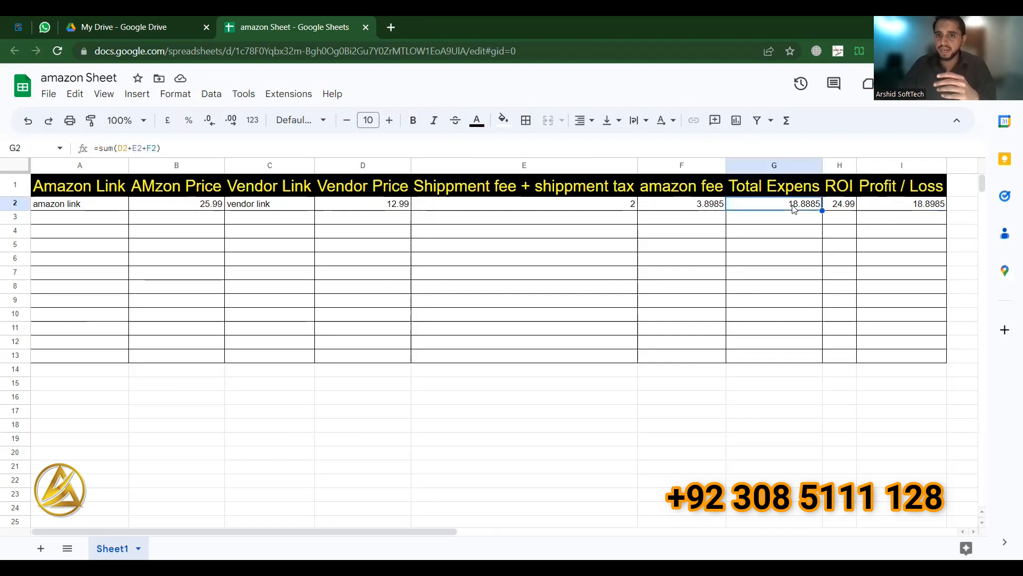
left_click_drag(823, 211, 818, 349)
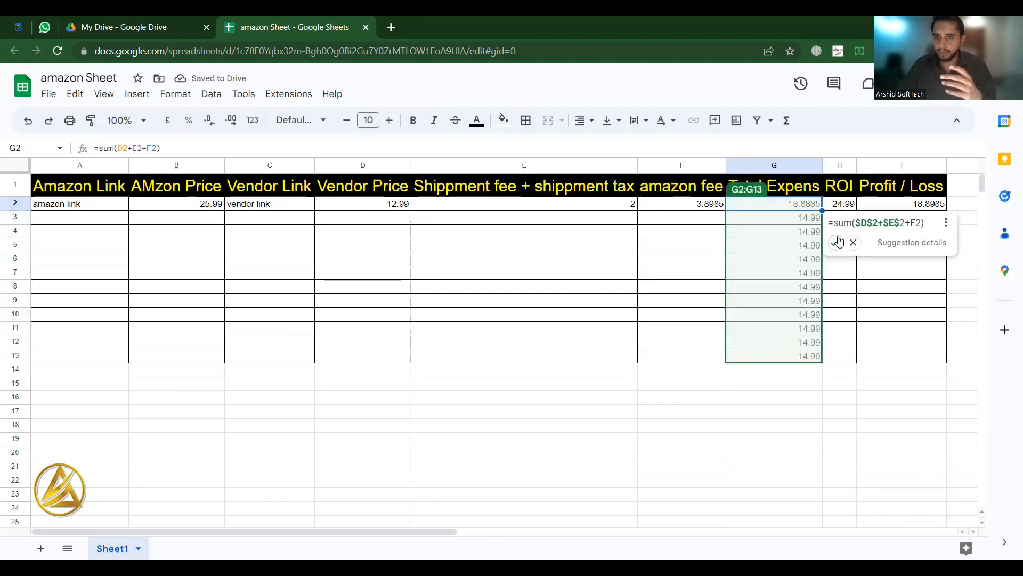
Apply the suggested absolute references to the total expense formulas in G2:G13 and fill the ROI formula down to H13
left_click(837, 242)
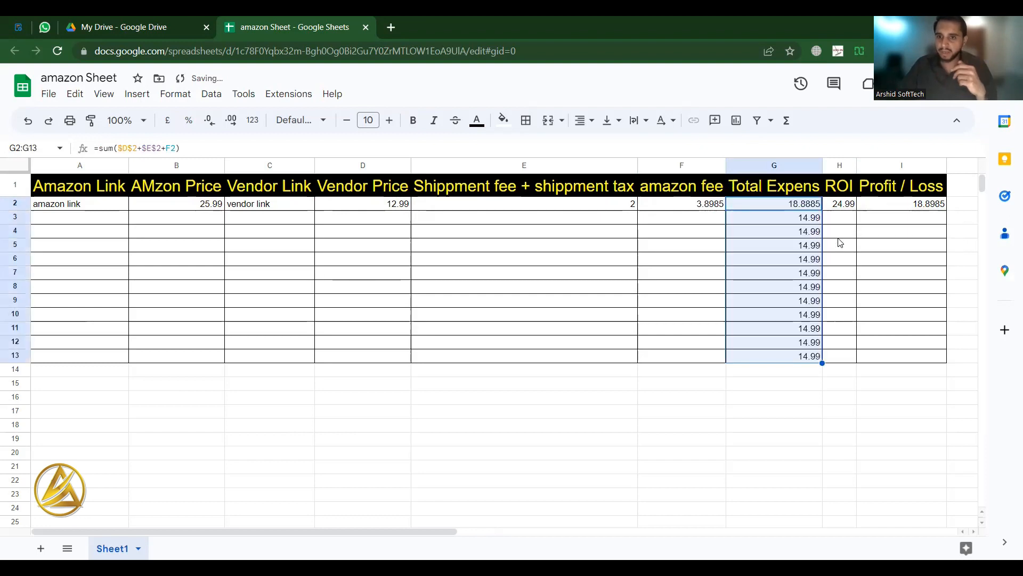
left_click(855, 208)
left_click_drag(856, 211, 853, 358)
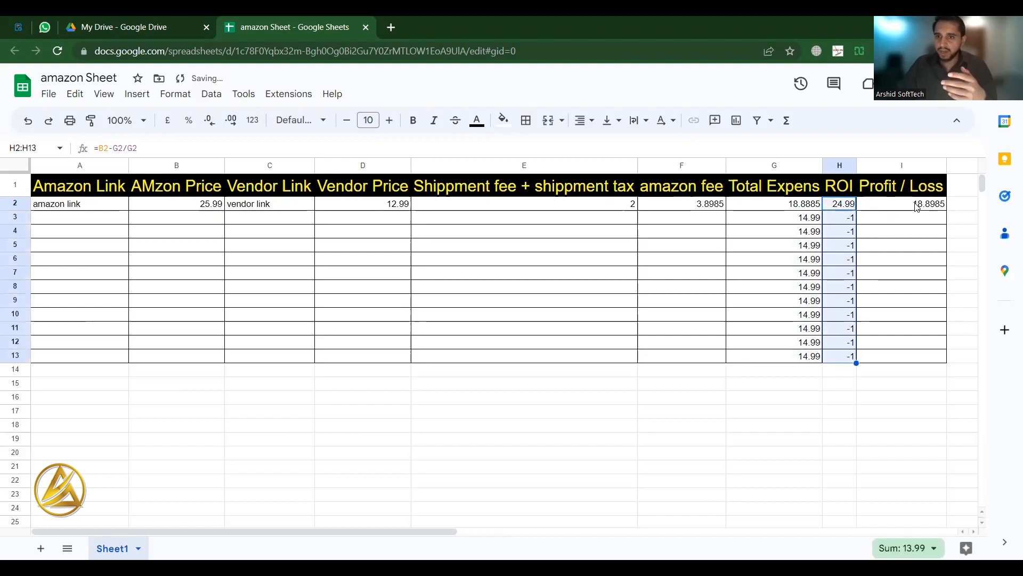
Fill the profit or loss formula from cell I2 down to I13 with the suggested absolute references
left_click(894, 205)
left_click_drag(945, 212, 931, 325)
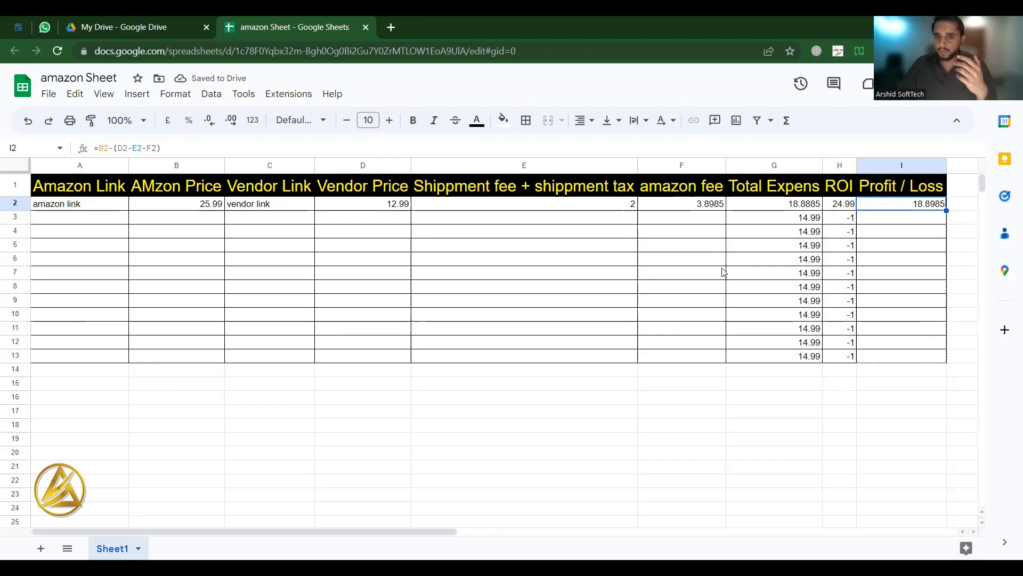
left_click_drag(723, 273, 724, 245)
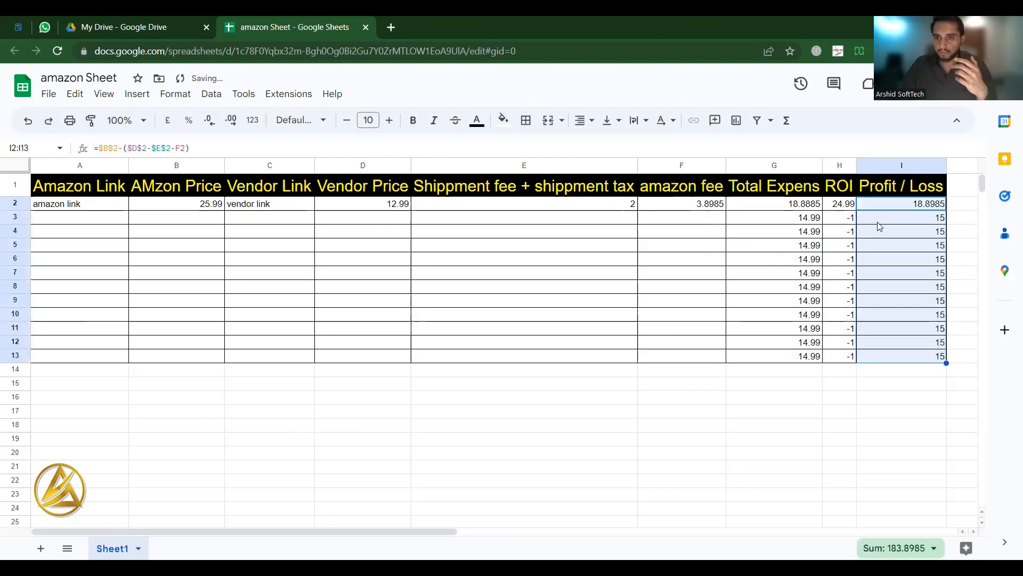
Undo the profit or loss and ROI fills and the absolute references in the total expense column
left_click(783, 223)
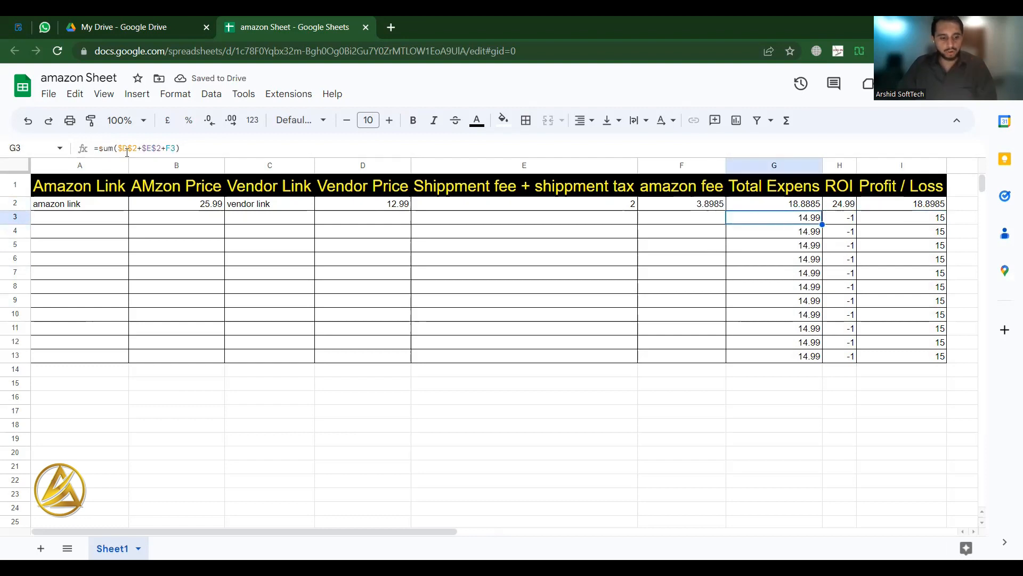
key("ctrl+z")
key("ctrl+z")
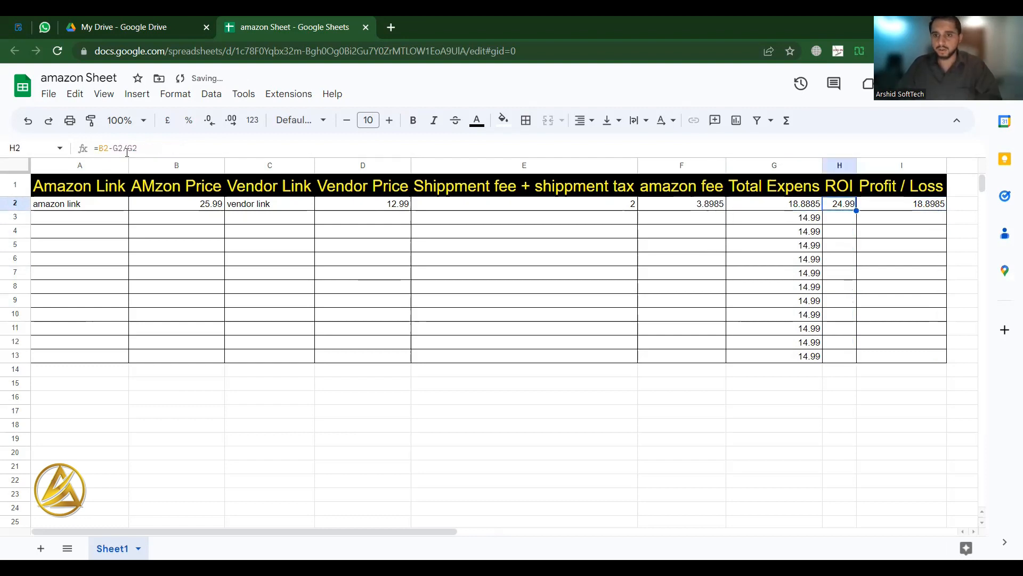
key("ctrl+z")
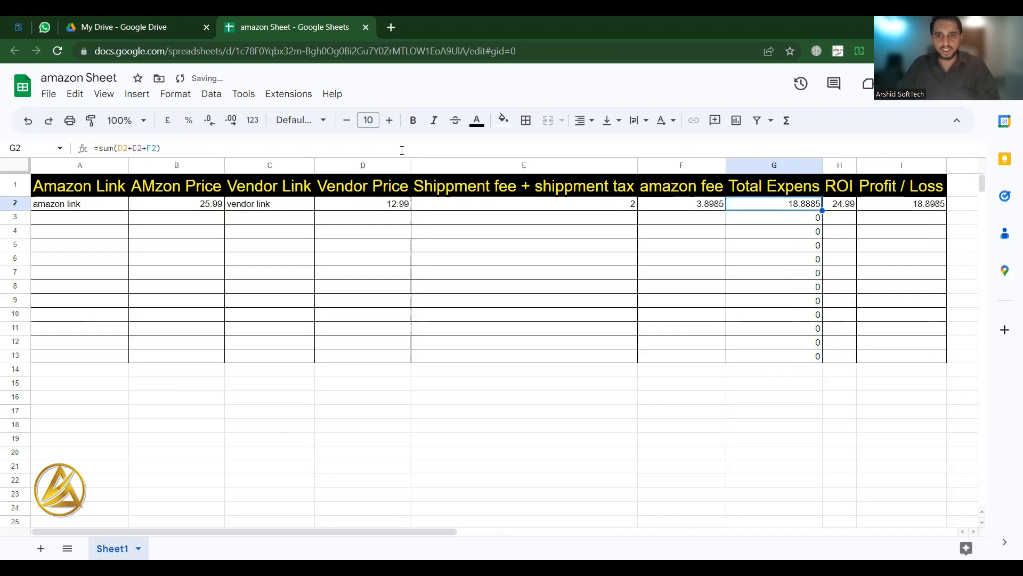
left_click(783, 226)
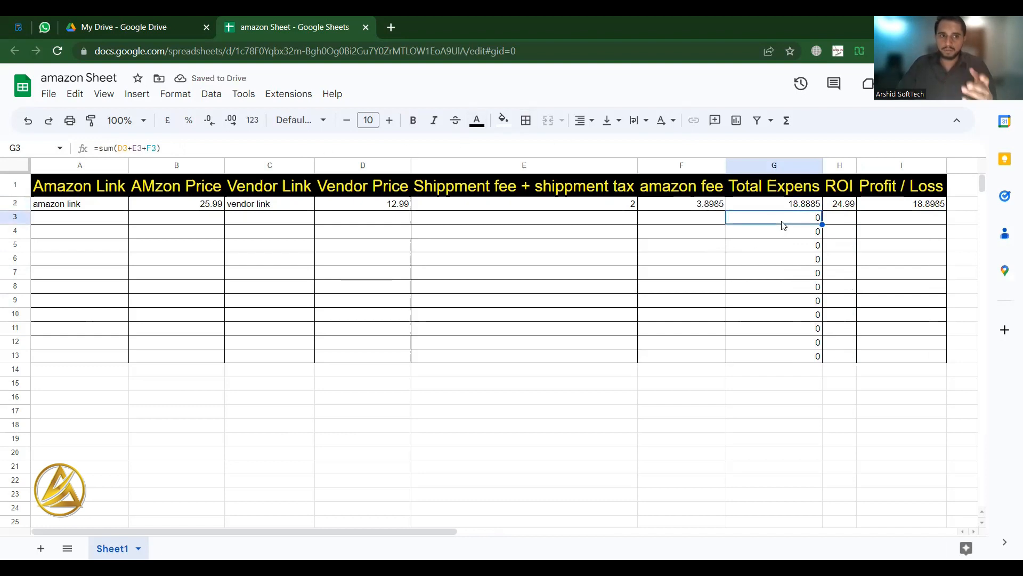
left_click(790, 205)
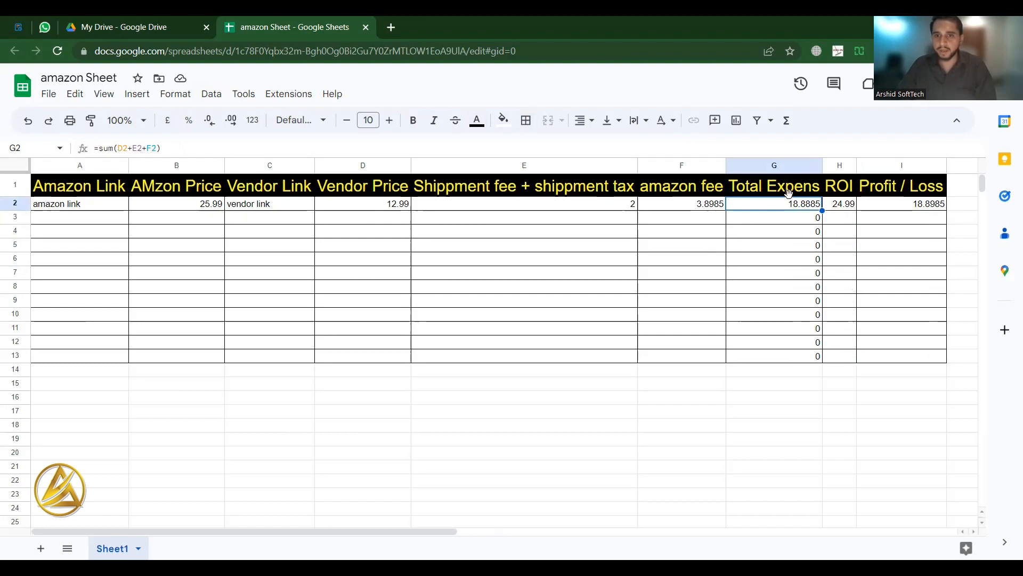
left_click(766, 223)
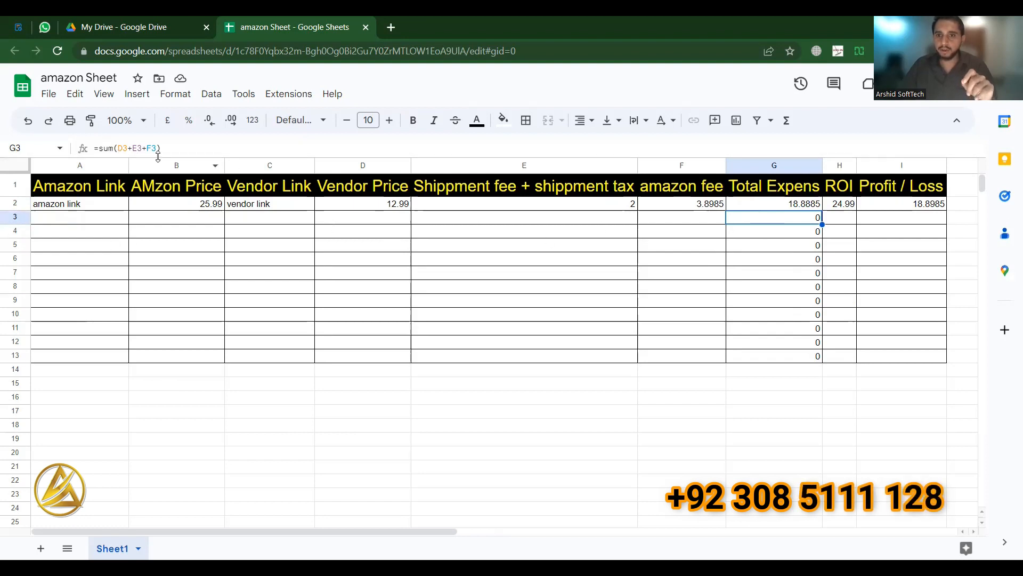
Fill the ROI formula from cell H2 down through cell H13
left_click(844, 204)
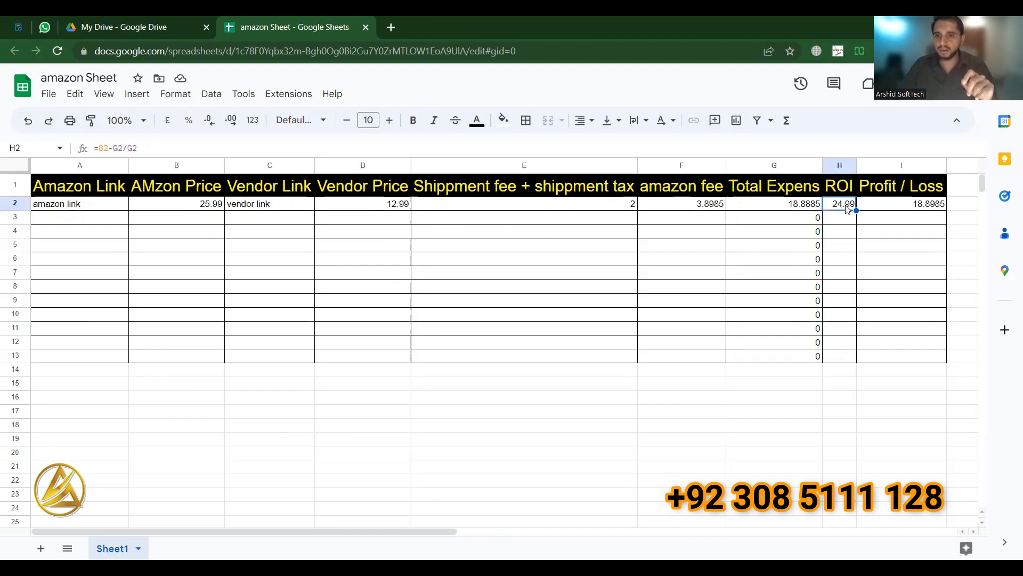
left_click_drag(856, 211, 850, 355)
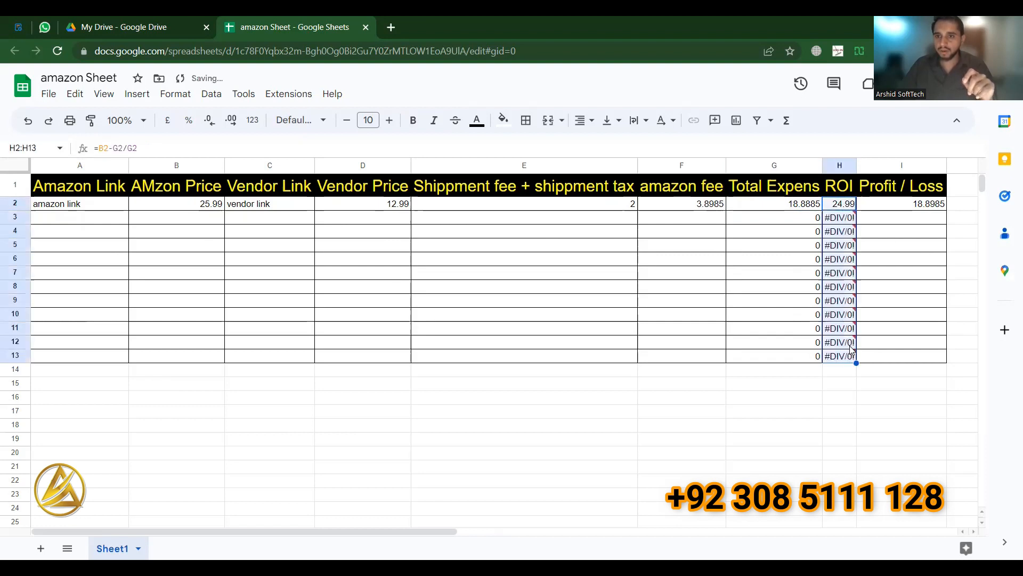
left_click(848, 235)
left_click(842, 219)
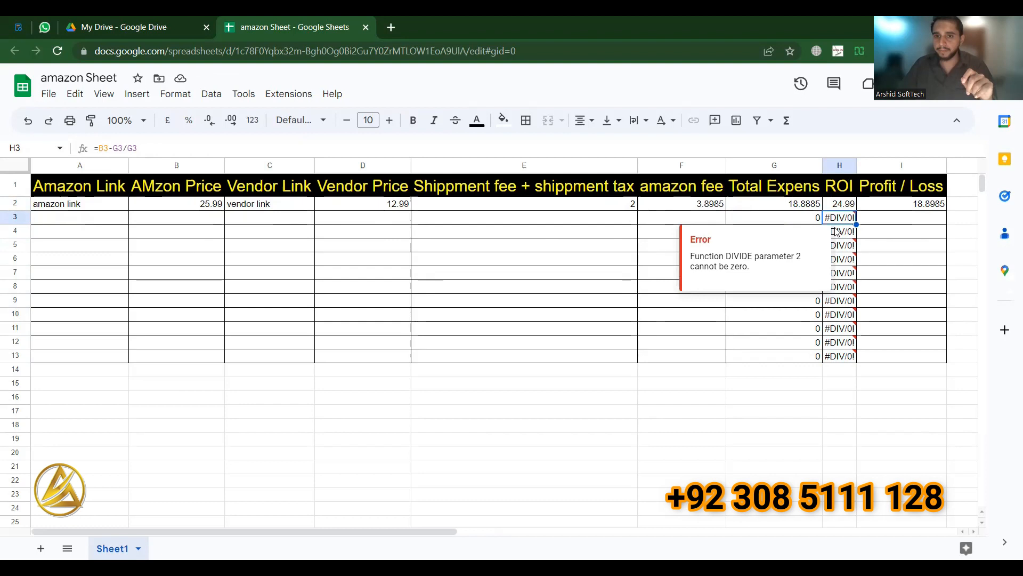
Fill the profit or loss formula from cell I2 down through cell I13 and reject the suggested absolute references
left_click(921, 218)
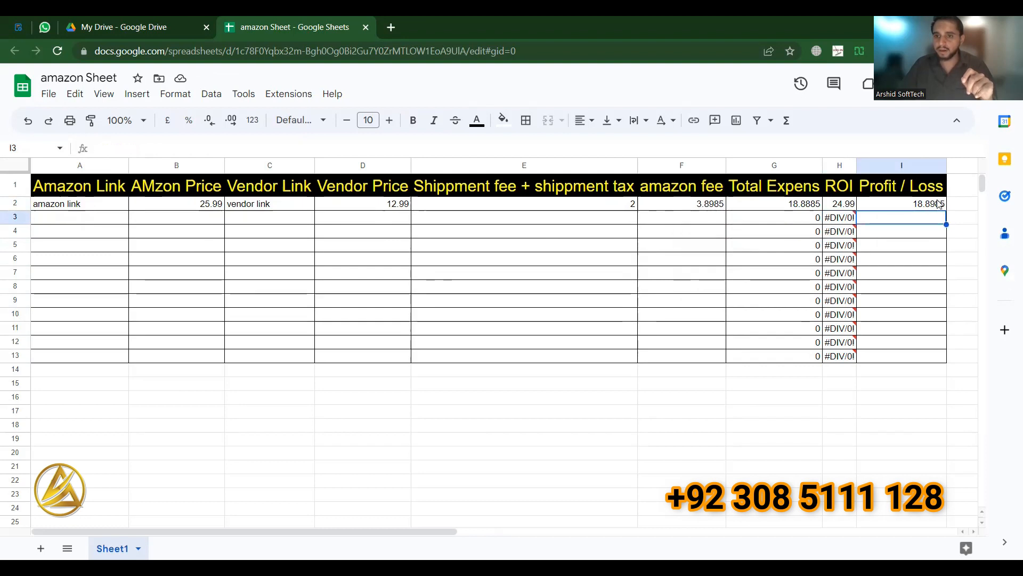
left_click(939, 204)
left_click_drag(944, 211, 944, 327)
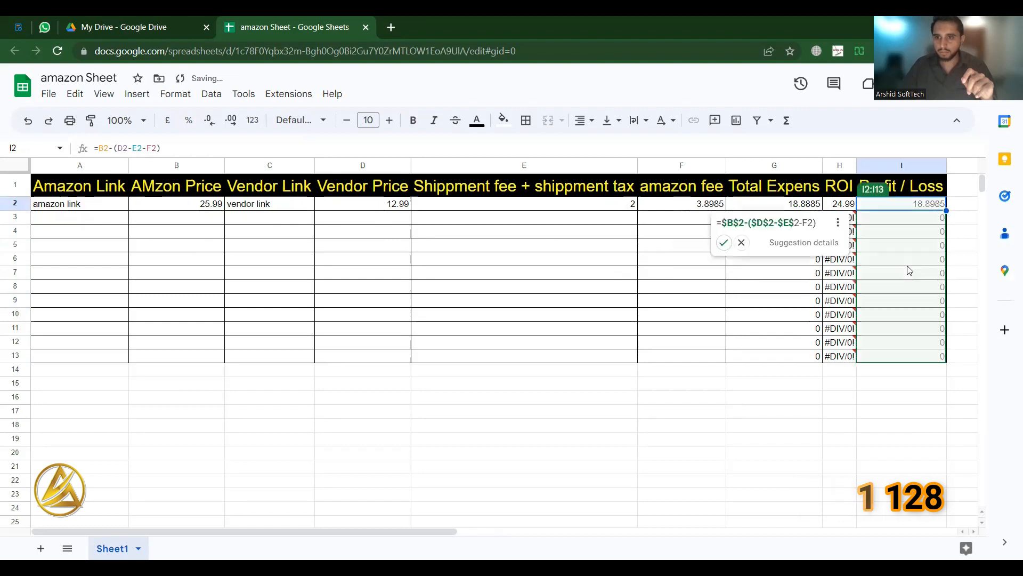
left_click(909, 247)
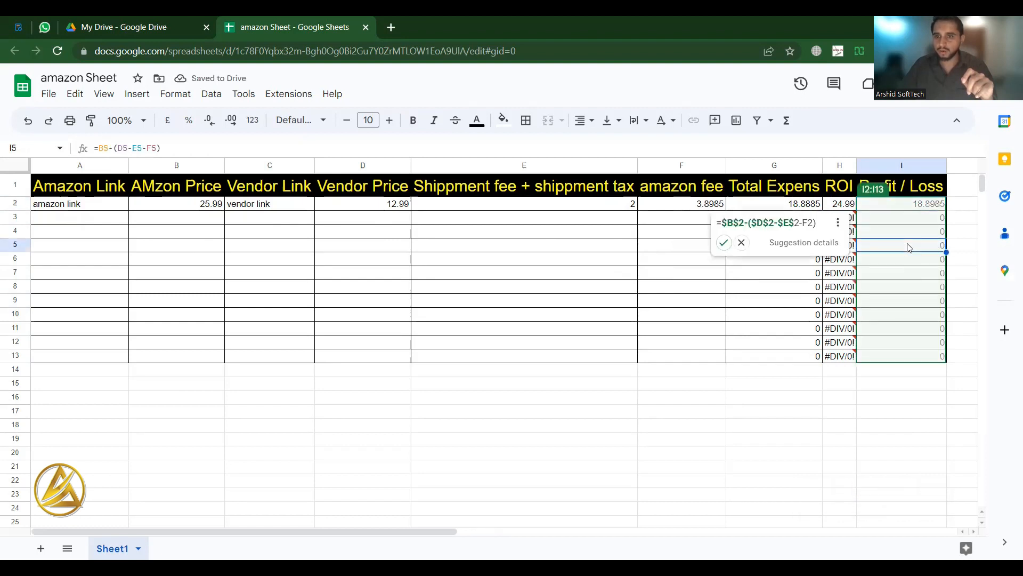
left_click(741, 243)
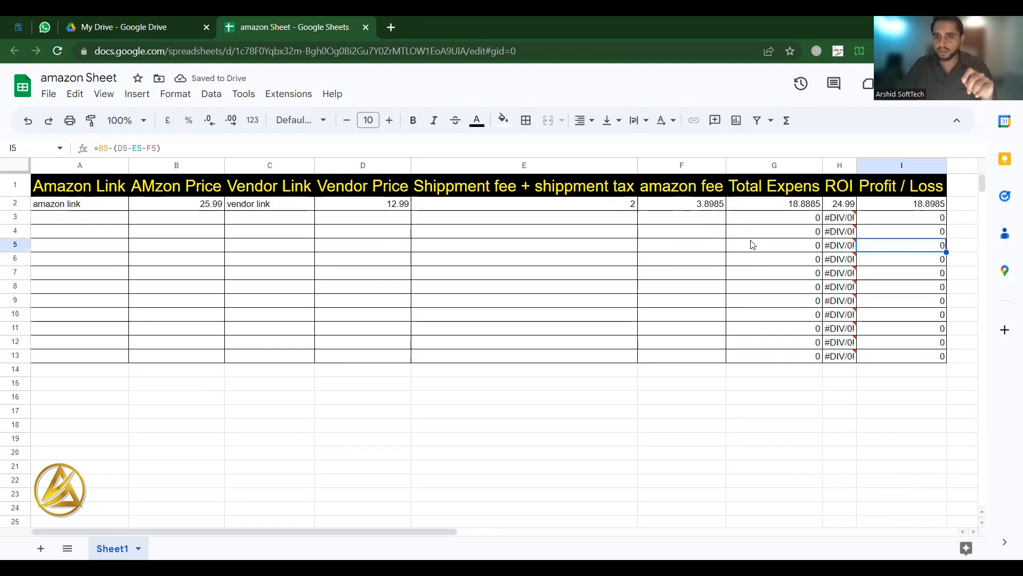
left_click(903, 220)
Enter the Amazon price 45.87 in cell B3 and the vendor price 20 in cell D3
left_click(205, 218)
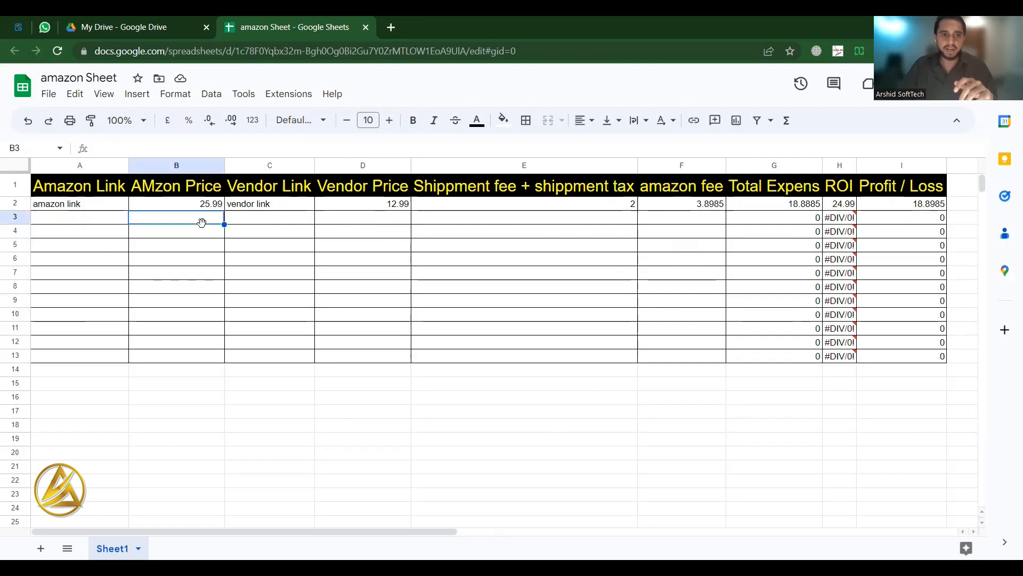
type("4")
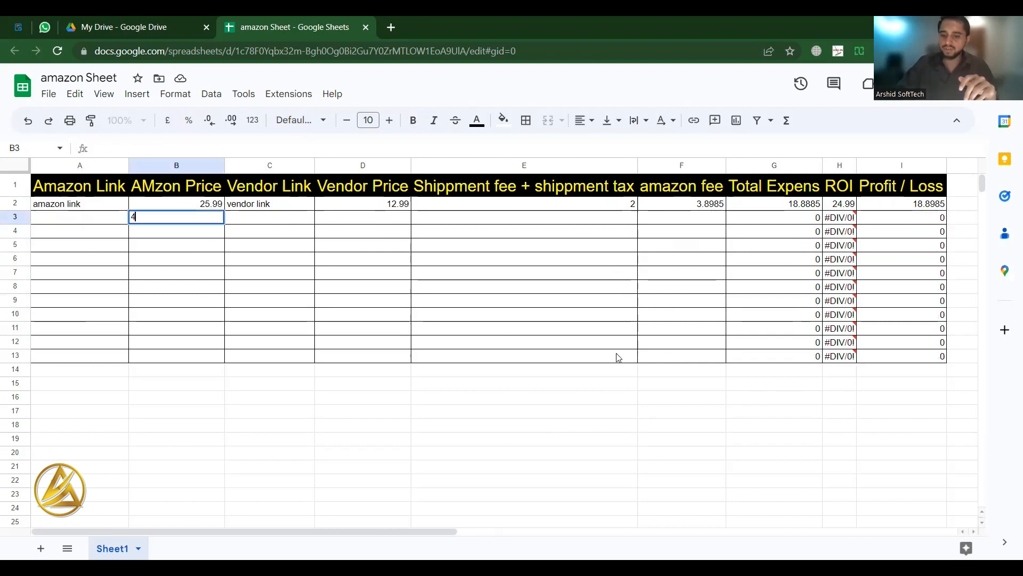
type("5.87")
key("Tab")
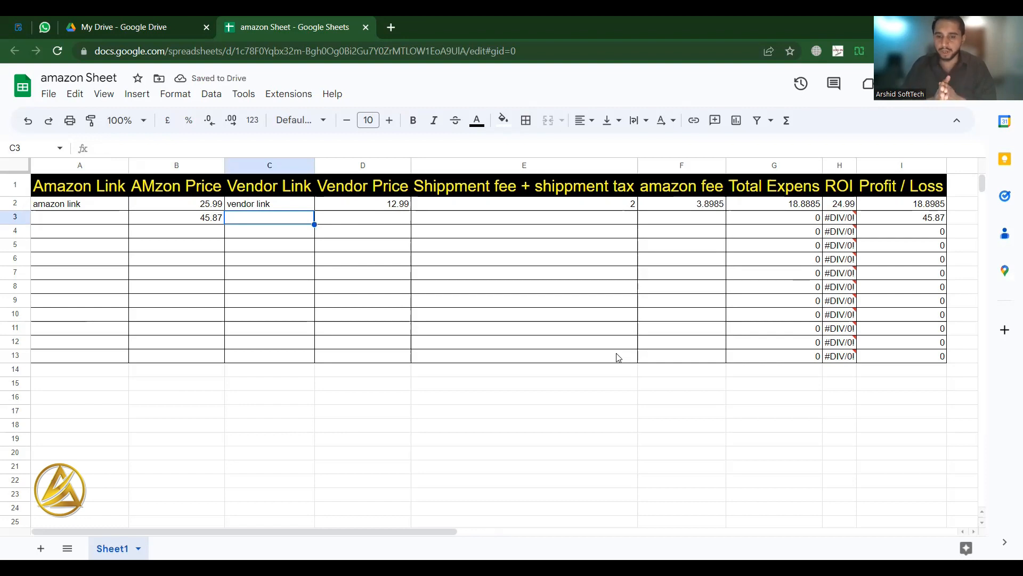
key("Tab")
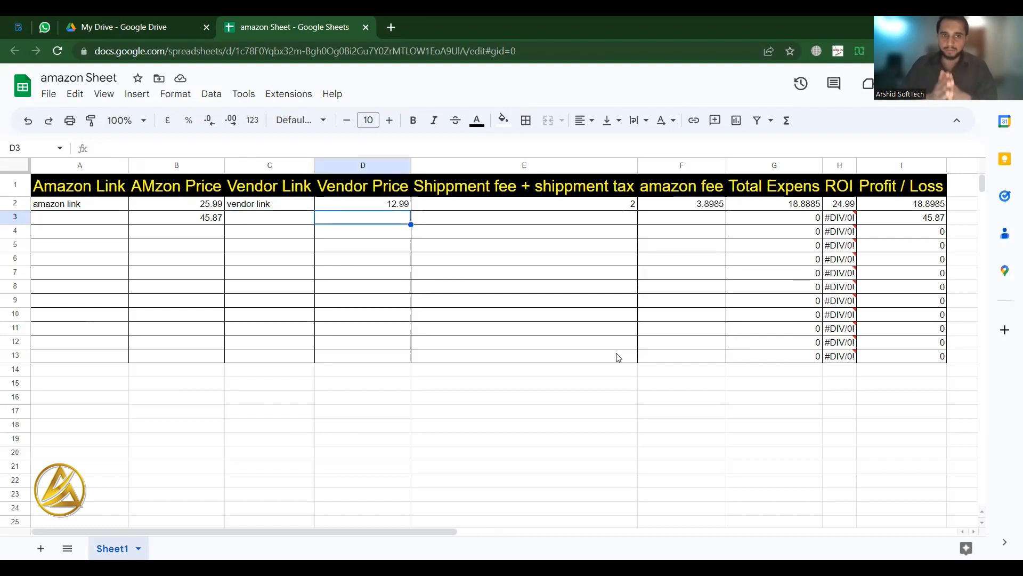
type("2")
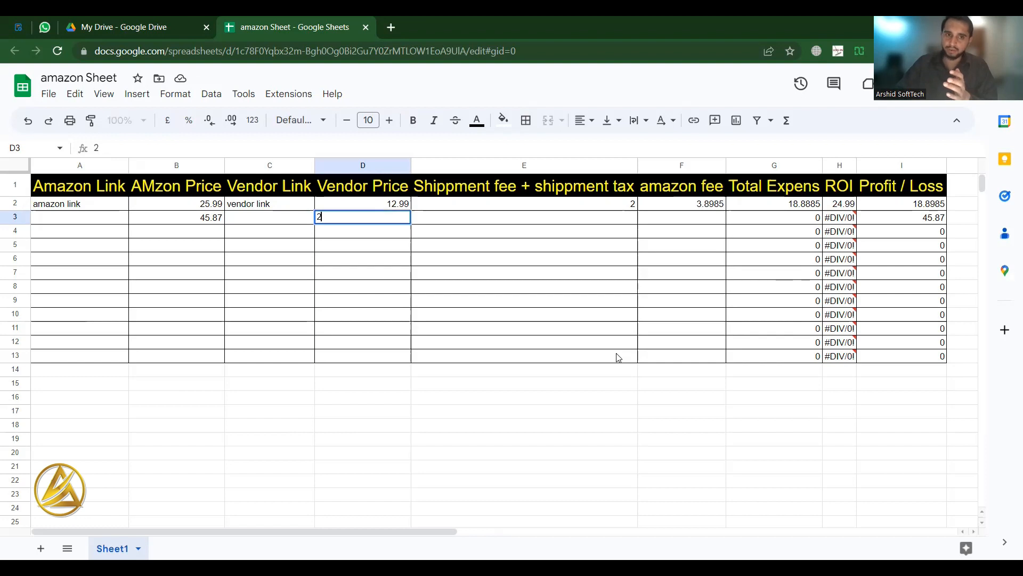
type("0")
key("Tab")
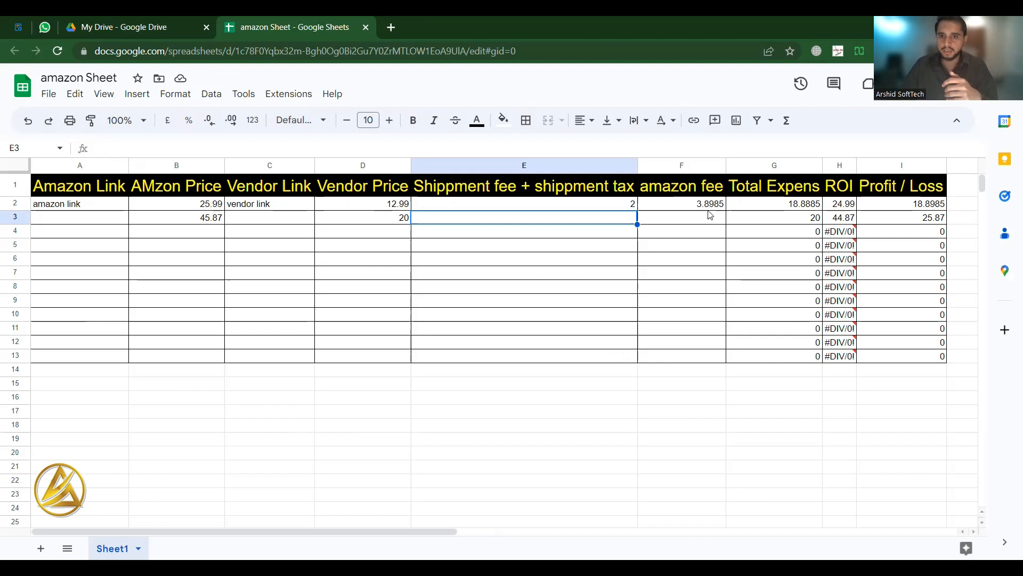
Fill the Amazon fee formula from cell F2 down through cell F13
left_click(724, 206)
left_click_drag(727, 209, 731, 363)
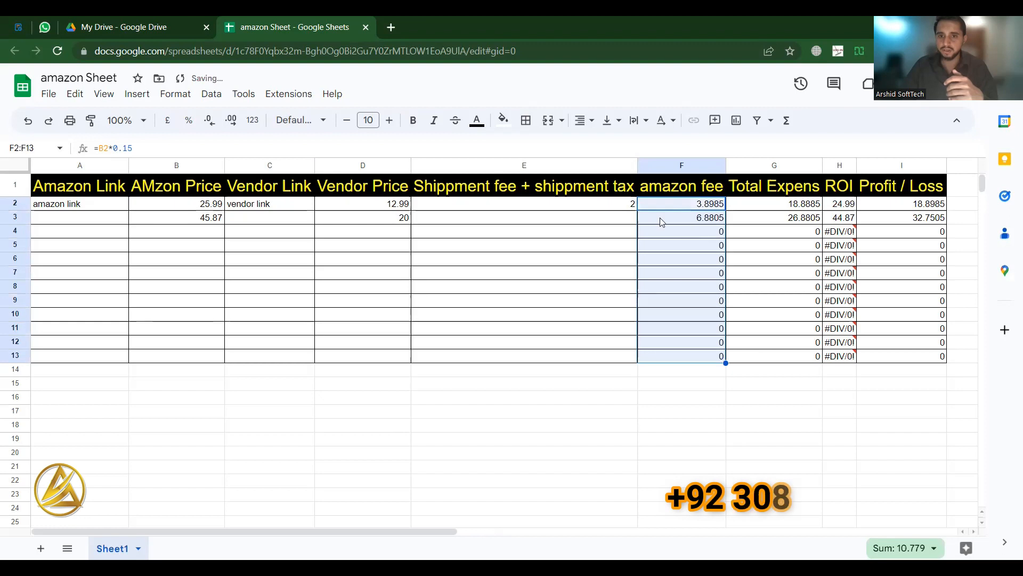
Enter 10 as the shipment fee and tax in cell E3 and check the profit or loss formula in I3
left_click(612, 222)
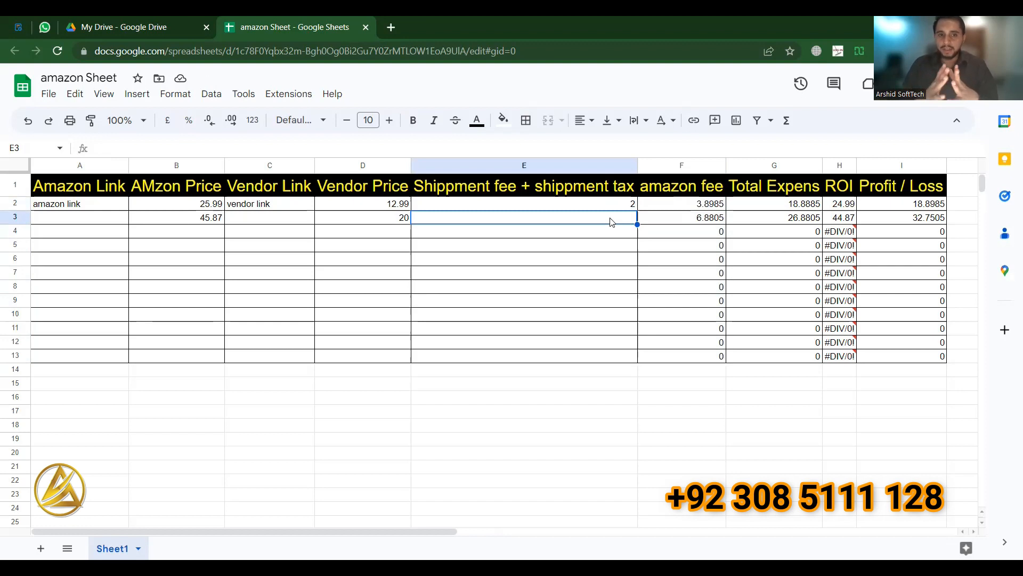
type("10")
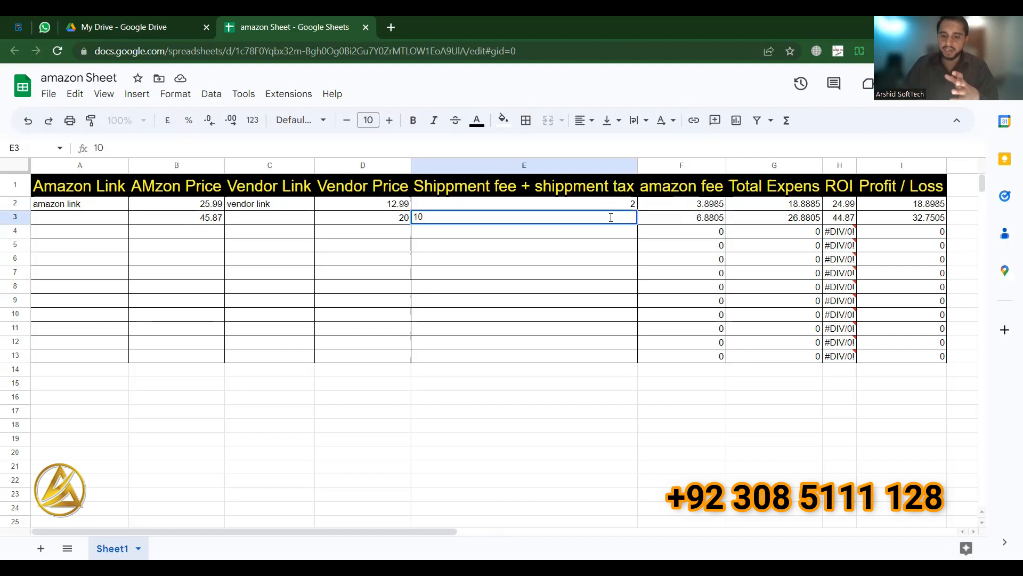
key("Return")
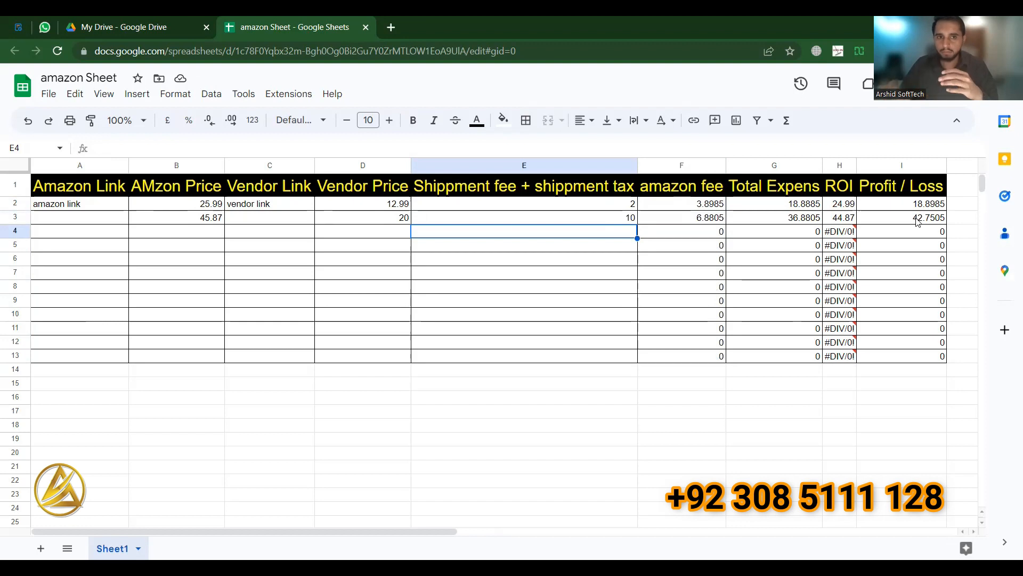
left_click(919, 221)
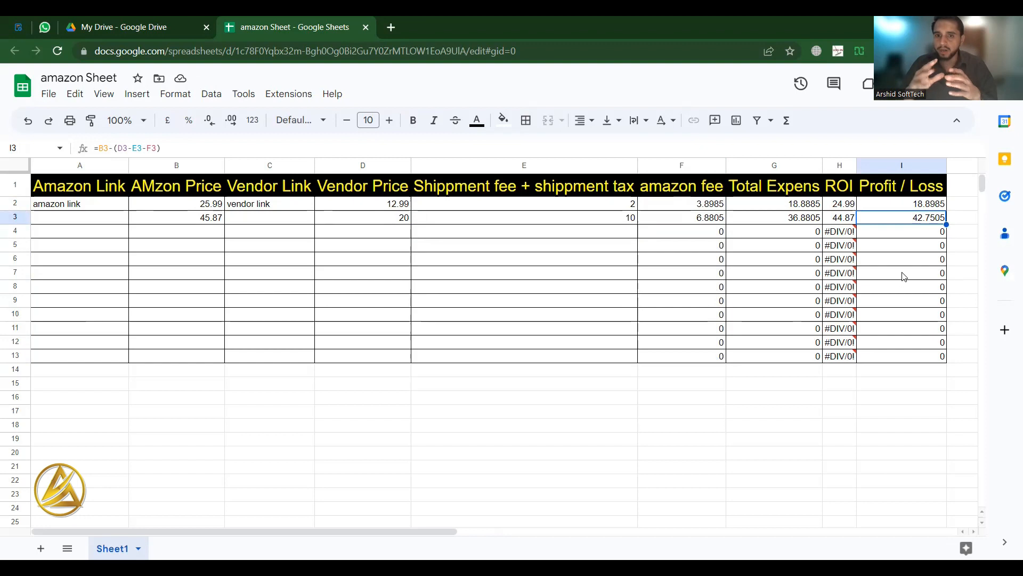
Set the shipment fee and tax in cell E3 to 0
left_click(496, 223)
type("0")
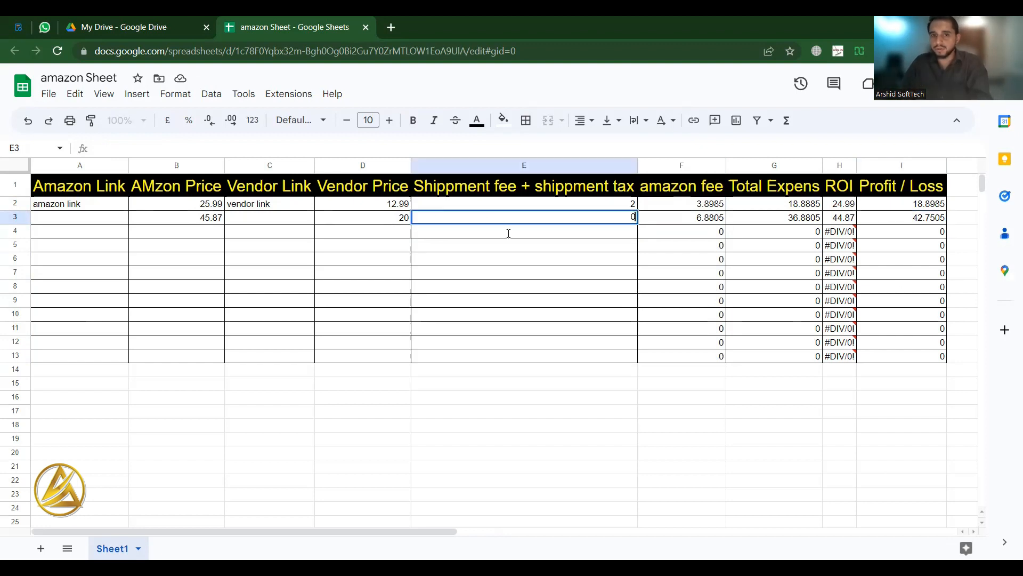
left_click(513, 244)
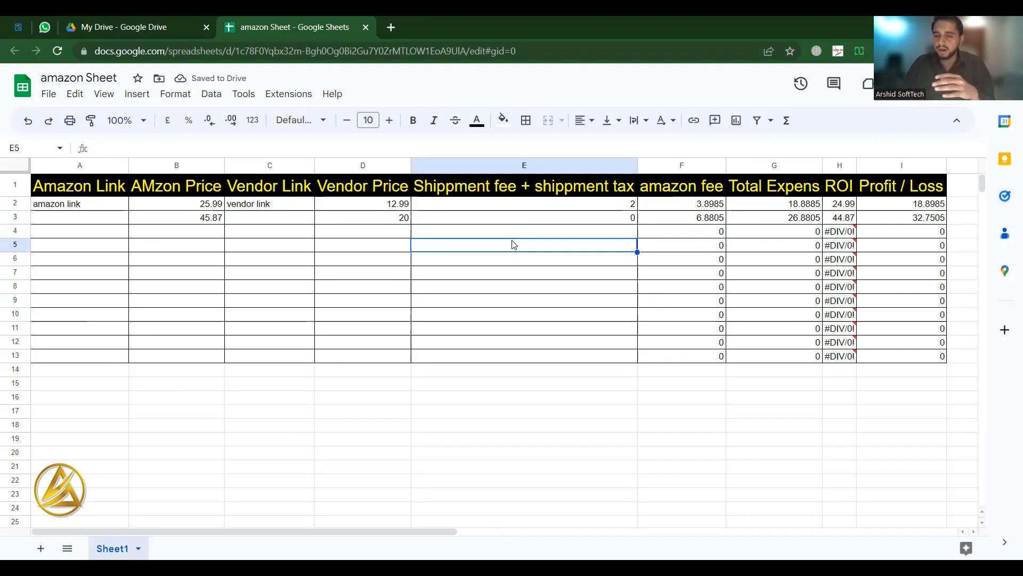
Correct the profit or loss formula in cell I3 to =B3-(D3+E3+F3)
left_click(892, 217)
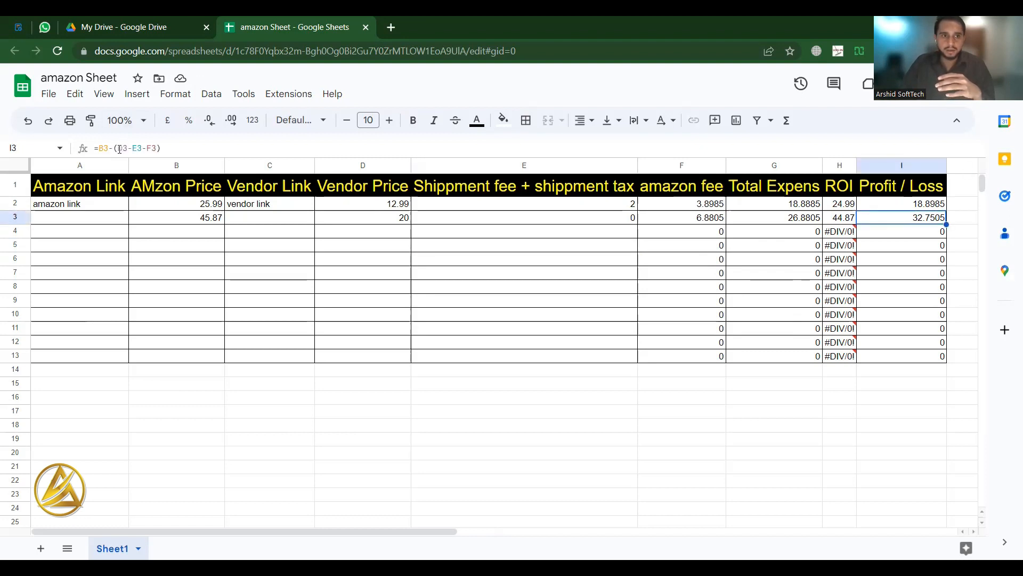
left_click_drag(120, 148, 146, 149)
left_click(153, 148)
type("+")
type("+")
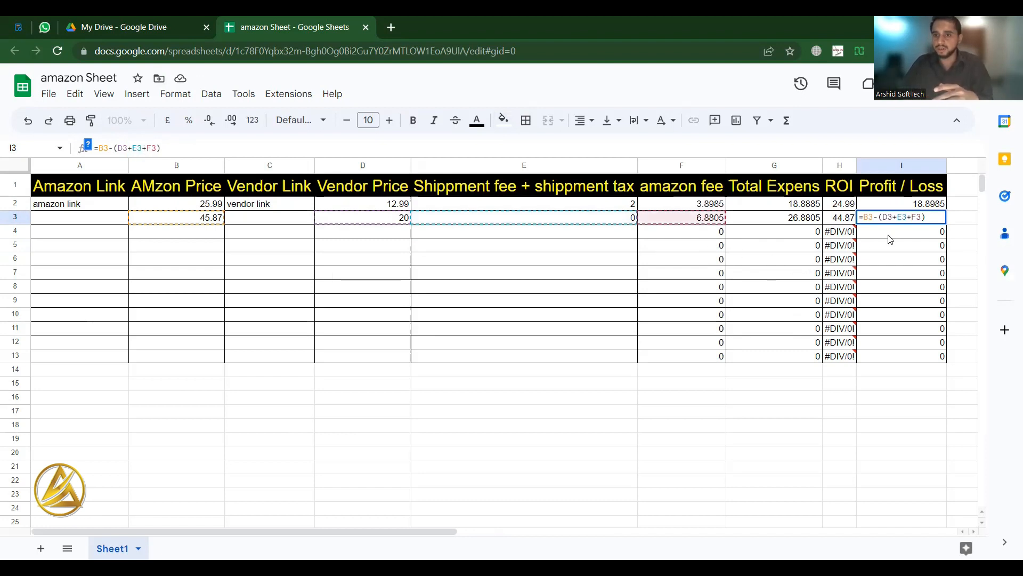
key("Return")
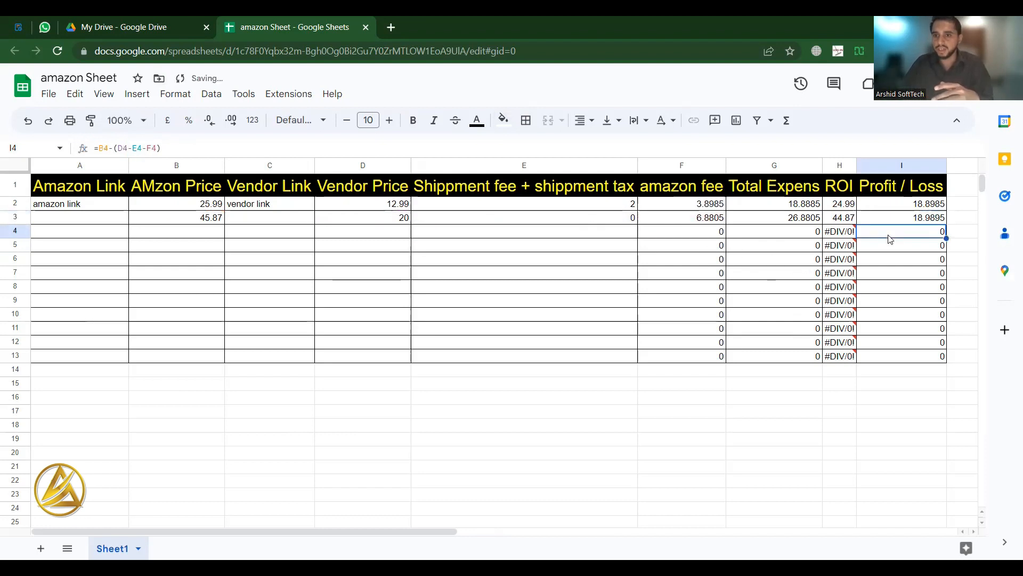
Correct the profit or loss formula in cell I2 to =B2-(D2+E2+F2)
left_click(899, 207)
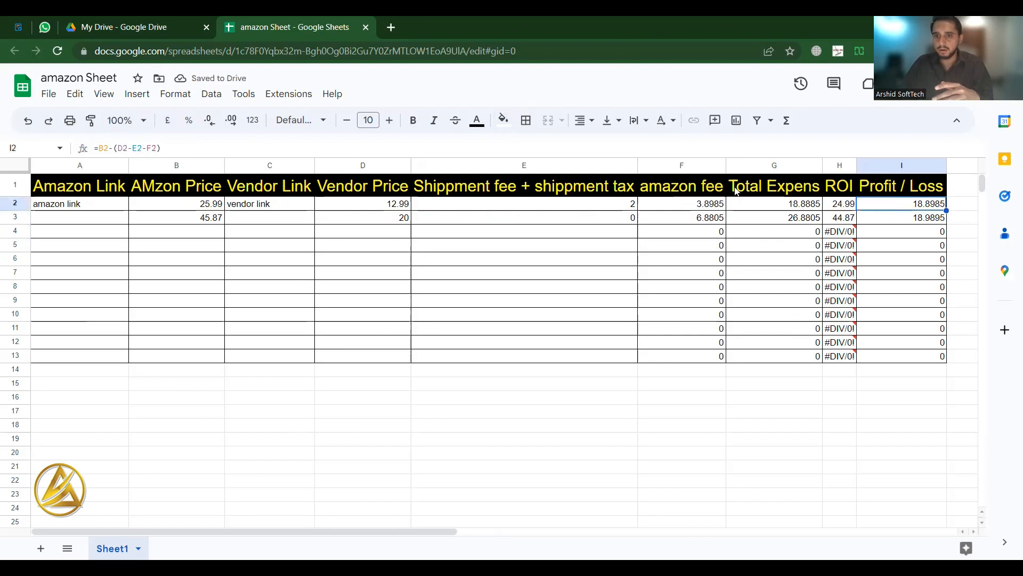
left_click(127, 148)
key("BackSpace")
type("+")
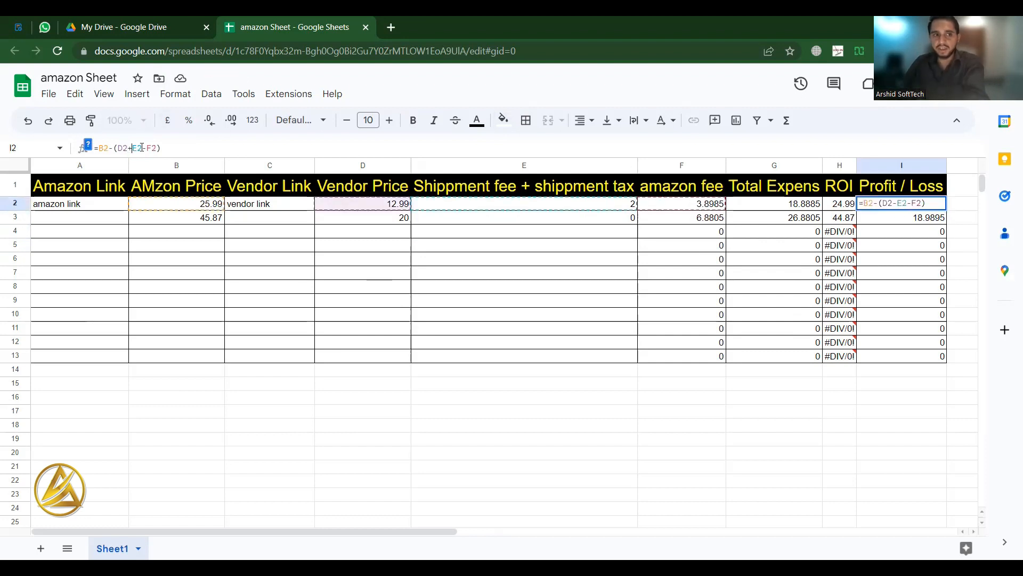
left_click(144, 148)
key("BackSpace")
type("+")
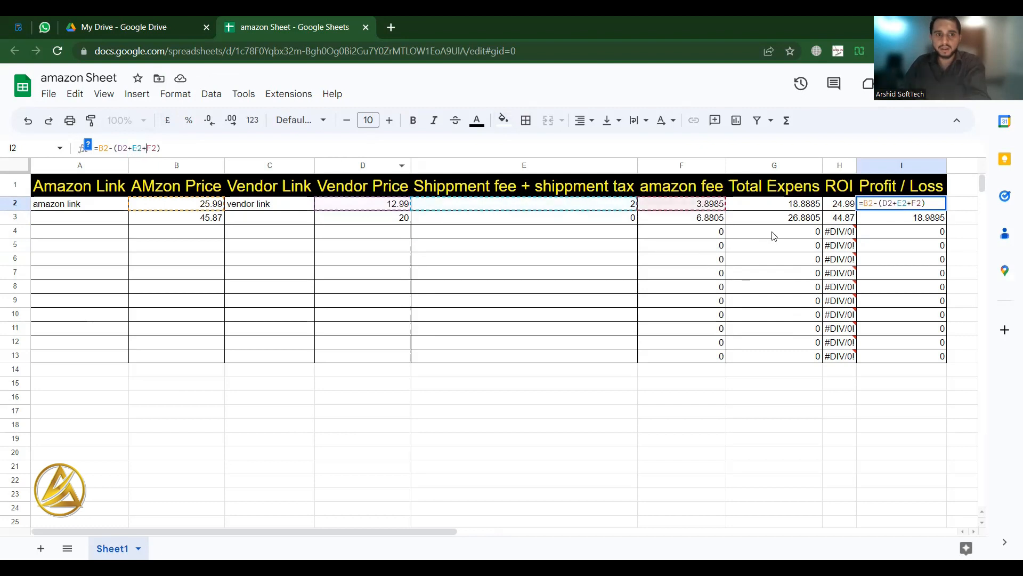
left_click(889, 244)
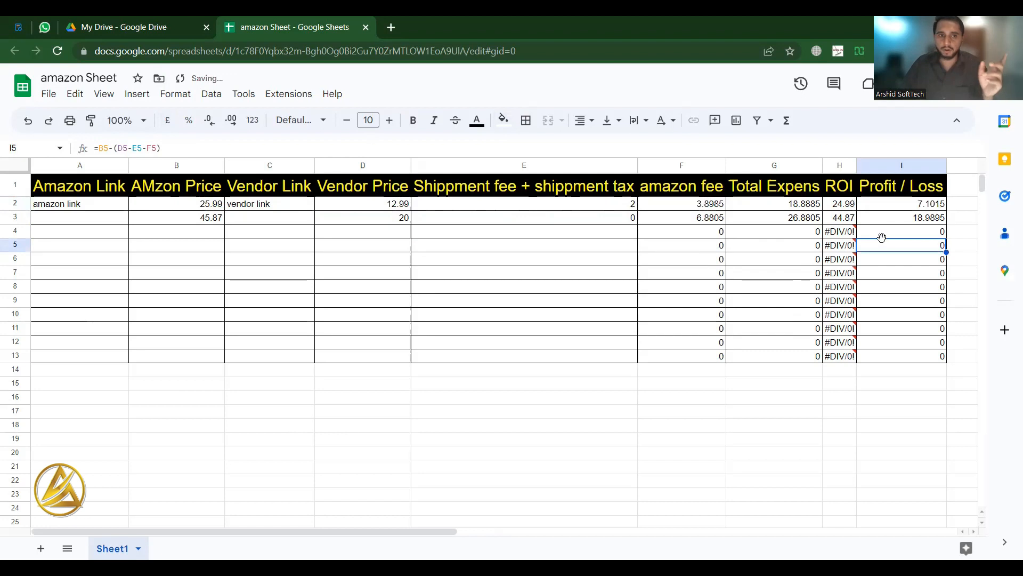
Check the Amazon price, vendor price and total expense in row 2 and the profit or loss formulas in I3 and I6
left_click(196, 206)
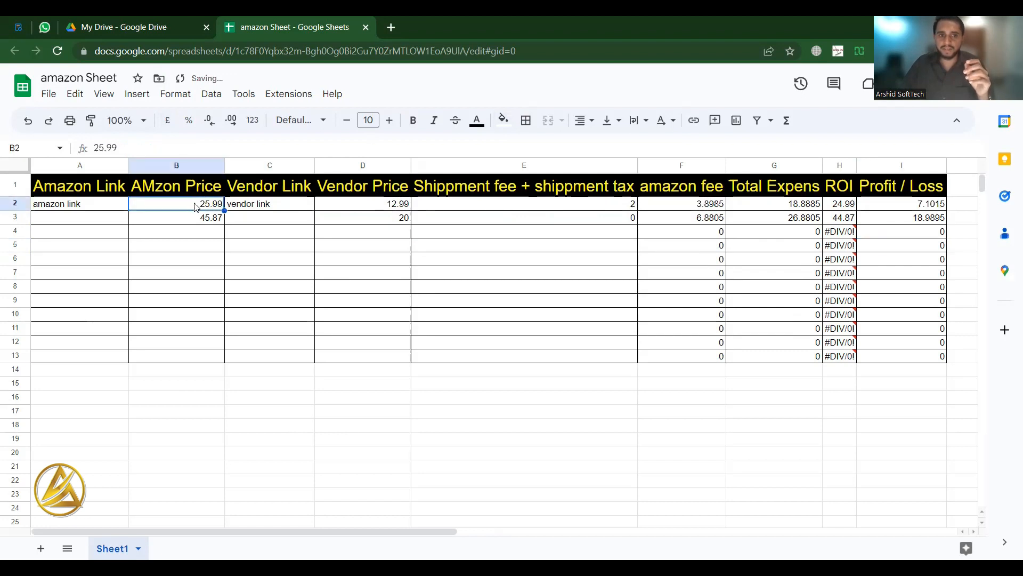
left_click(360, 204)
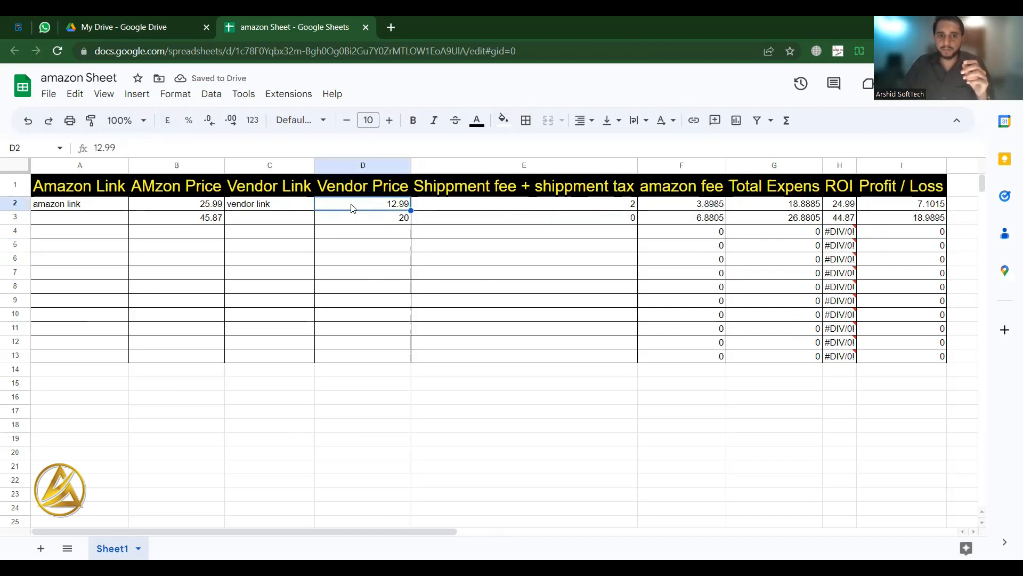
left_click(783, 207)
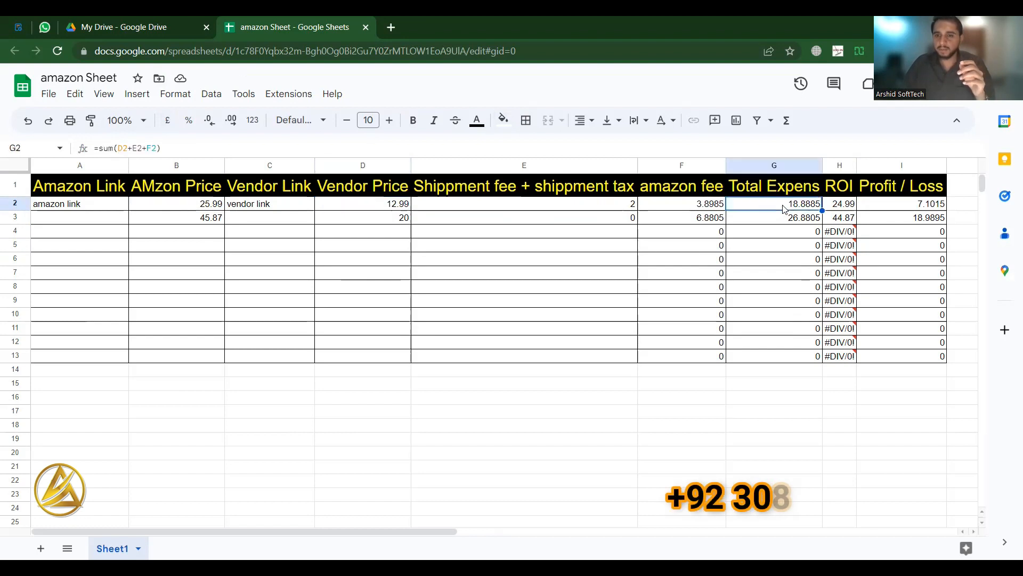
left_click(176, 205)
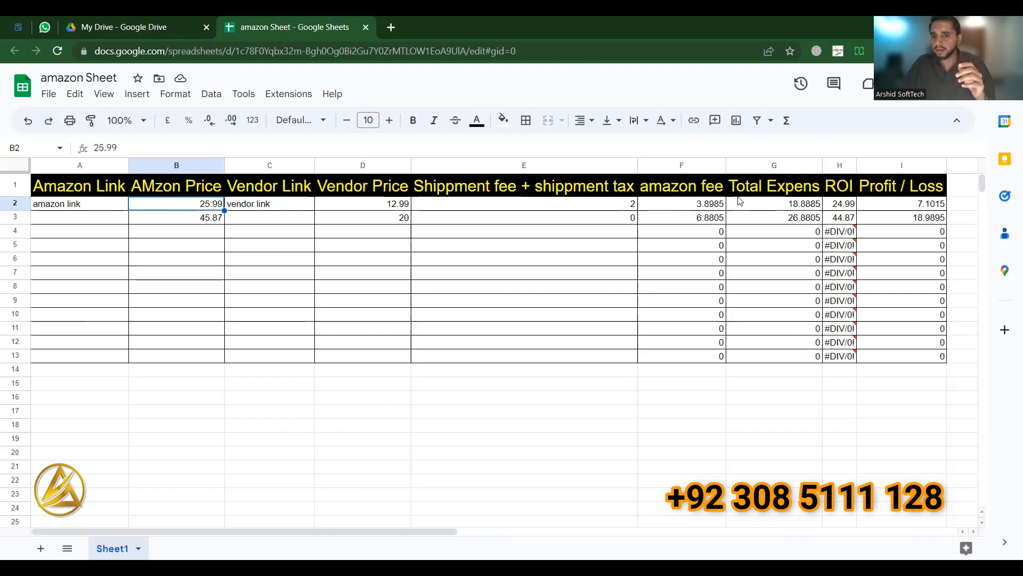
left_click(913, 221)
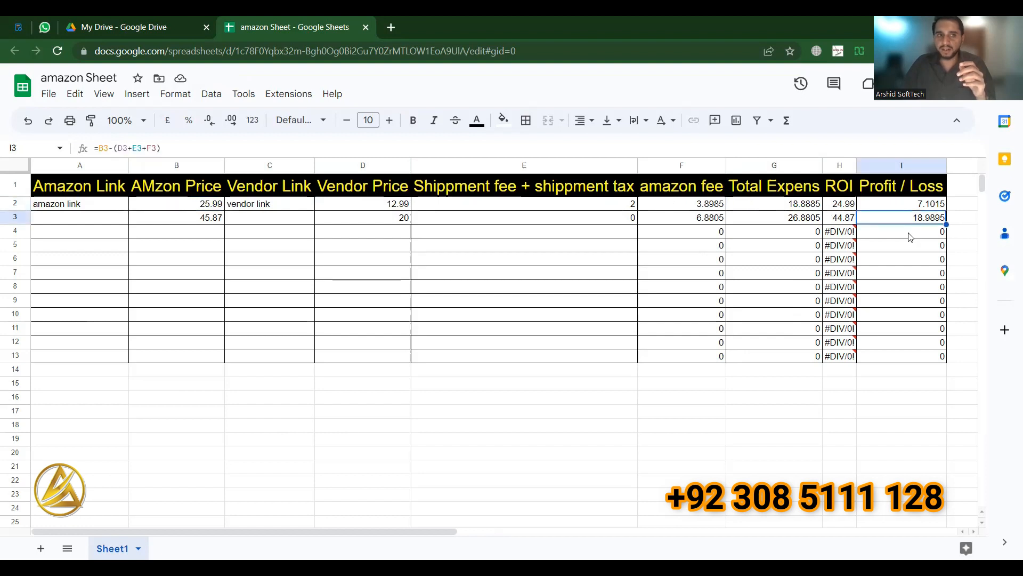
left_click(908, 259)
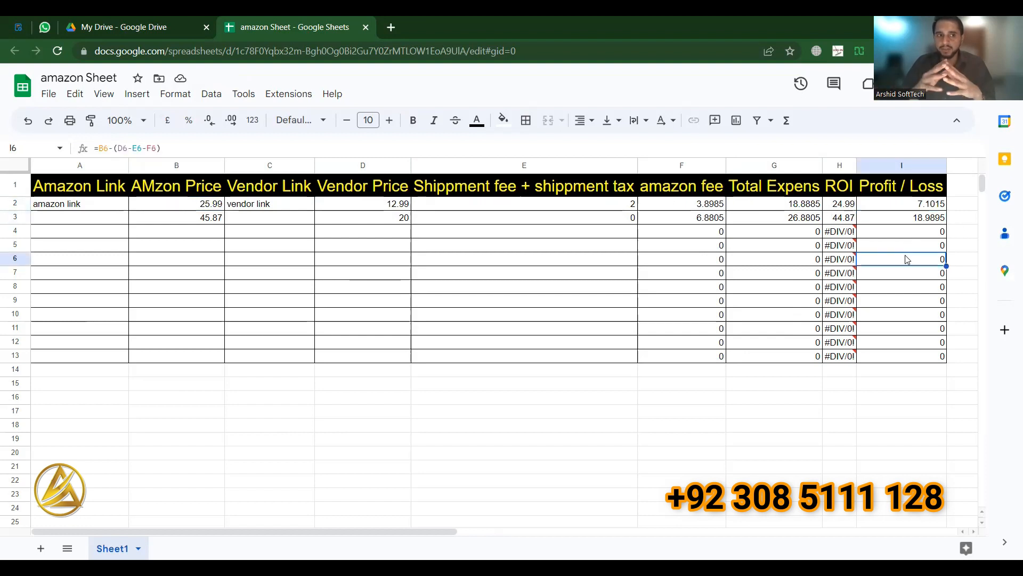
Fill the corrected profit or loss formula from cell I3 down the column and check it in I5
left_click(914, 220)
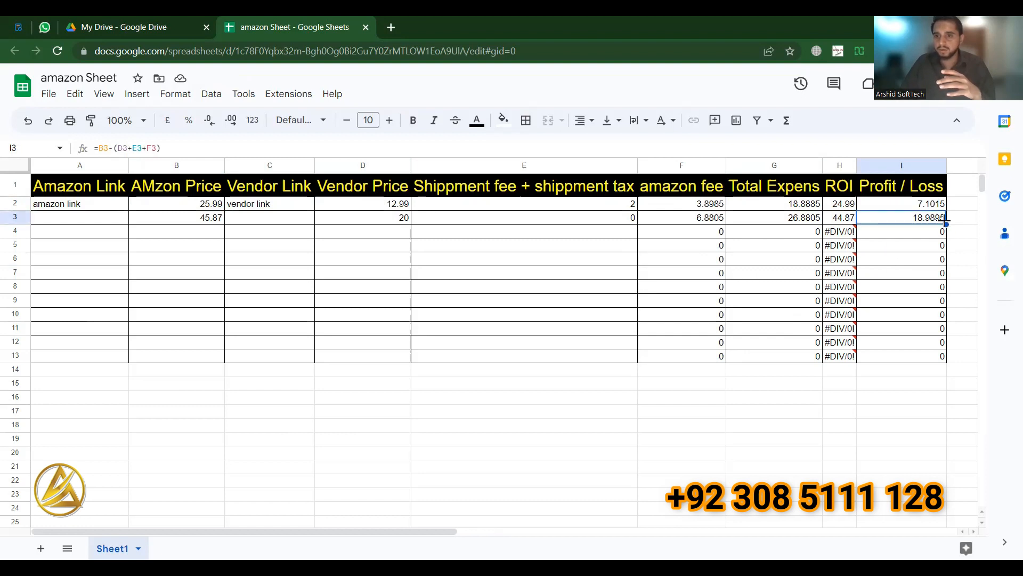
left_click_drag(948, 280, 948, 331)
left_click(745, 256)
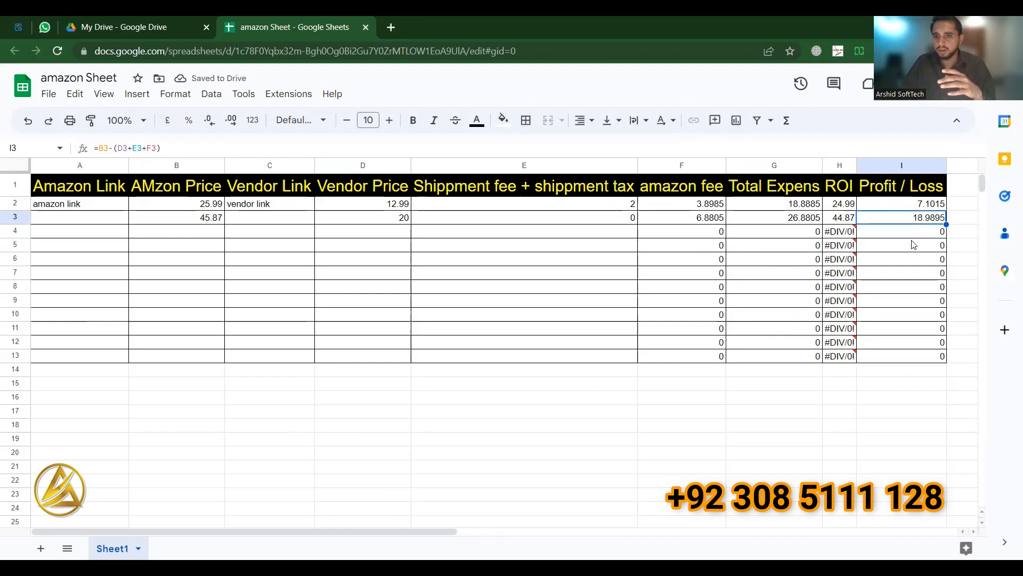
left_click(913, 245)
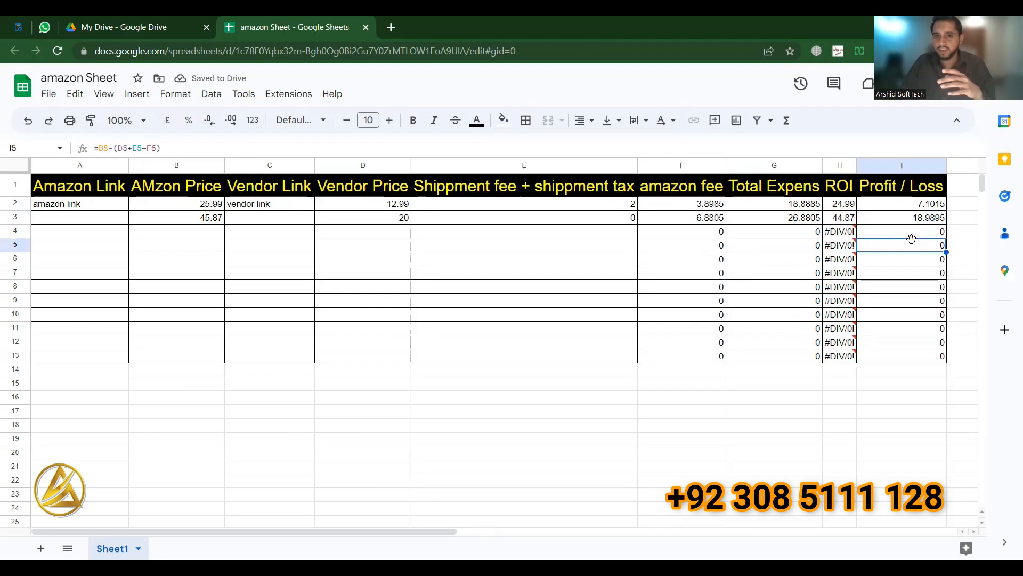
Try multiplying the ROI formula in cell H4 by 100 as =B4-G4/G4*100
left_click(840, 237)
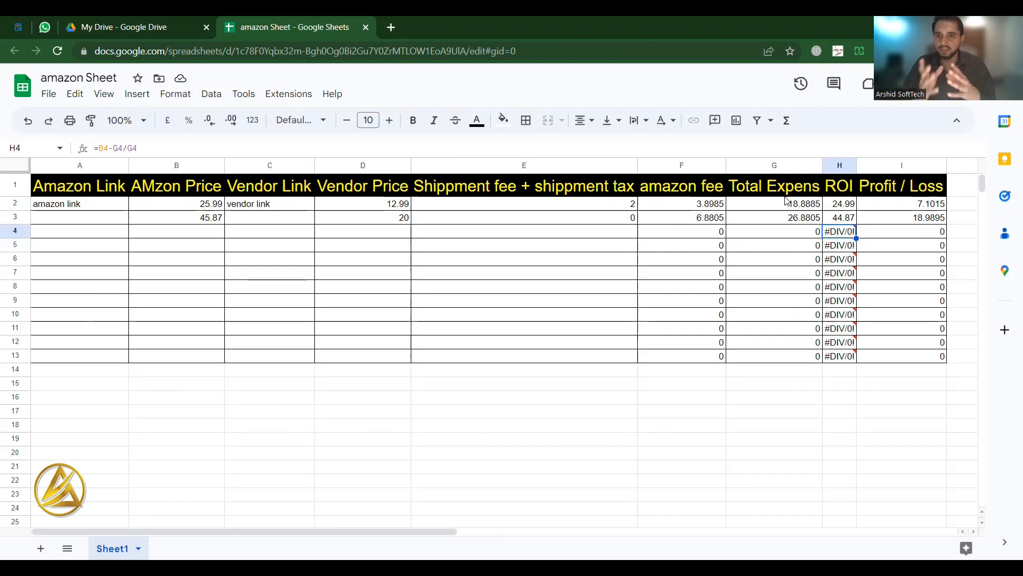
left_click(219, 149)
type("*100")
key("Return")
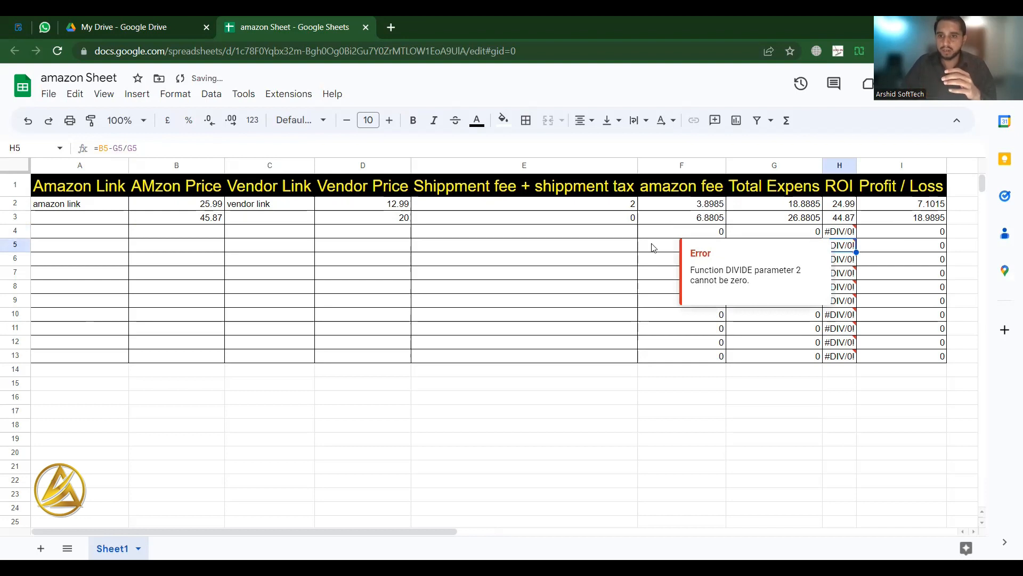
key("Up")
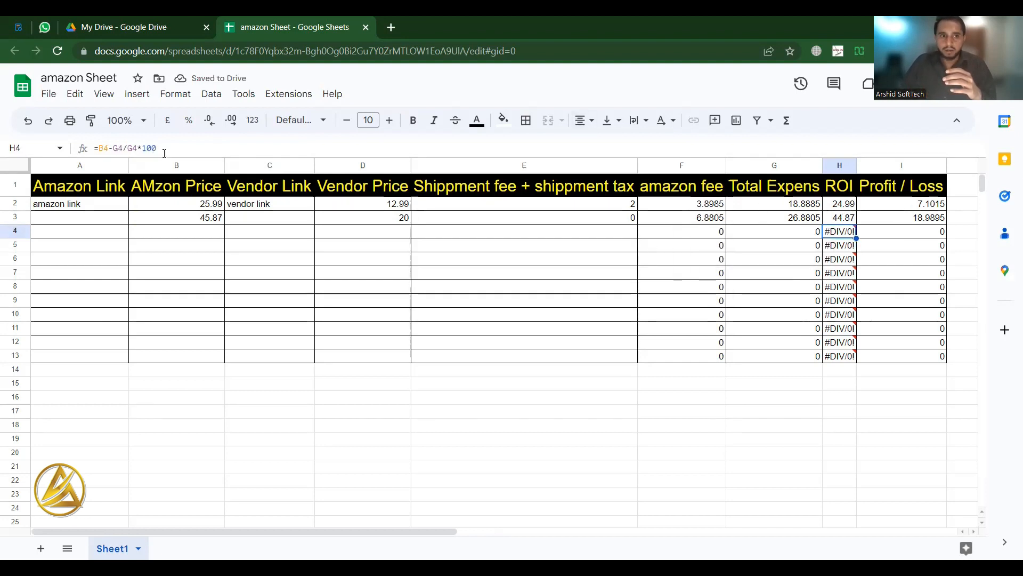
Try the ROI formula =(B4-G4/G4)*100 in cell H4 and undo the changes to that cell
left_click(178, 145)
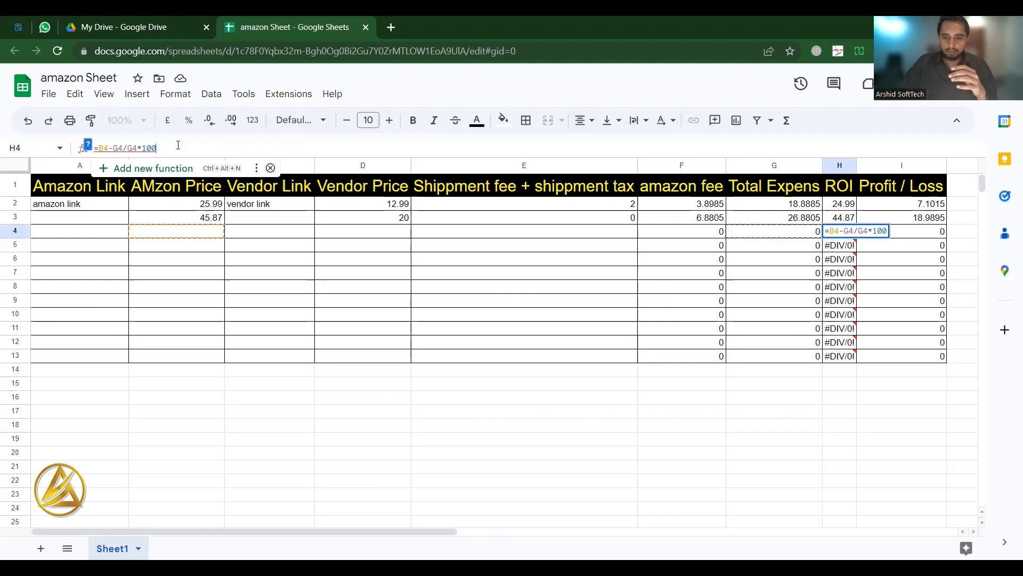
key("BackSpace")
key("BackSpace")
key("BackSpace")
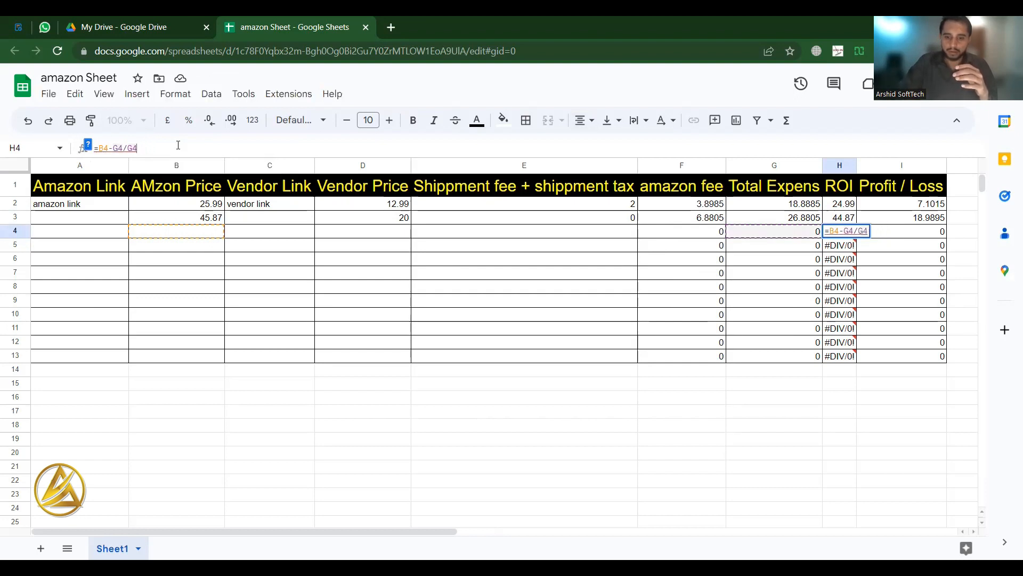
type(")")
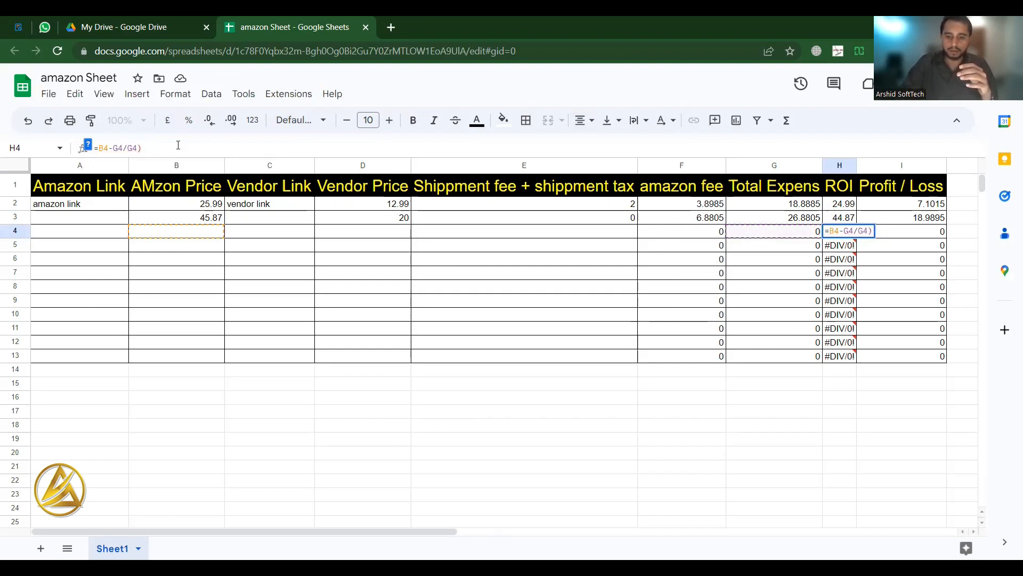
key("Left")
key("Left")
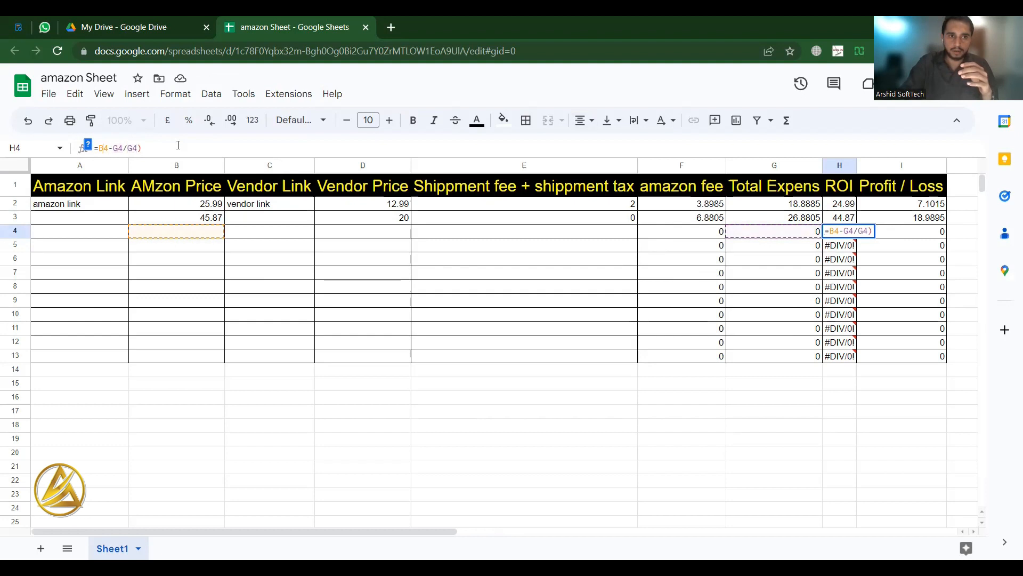
type("(")
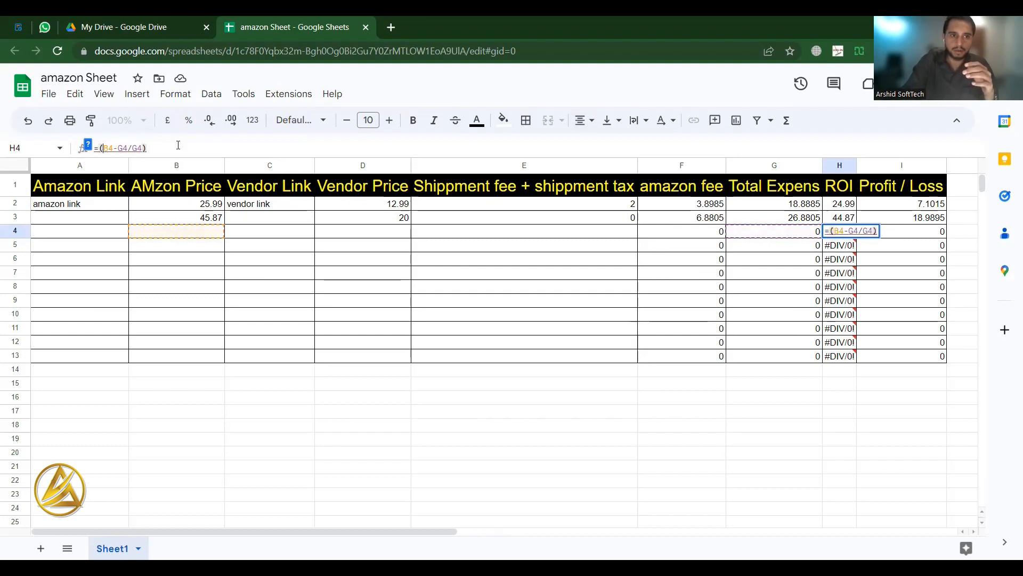
key("Right")
key("Right")
key("Right")
key("Right")
key("Right")
key("Right")
type("*100")
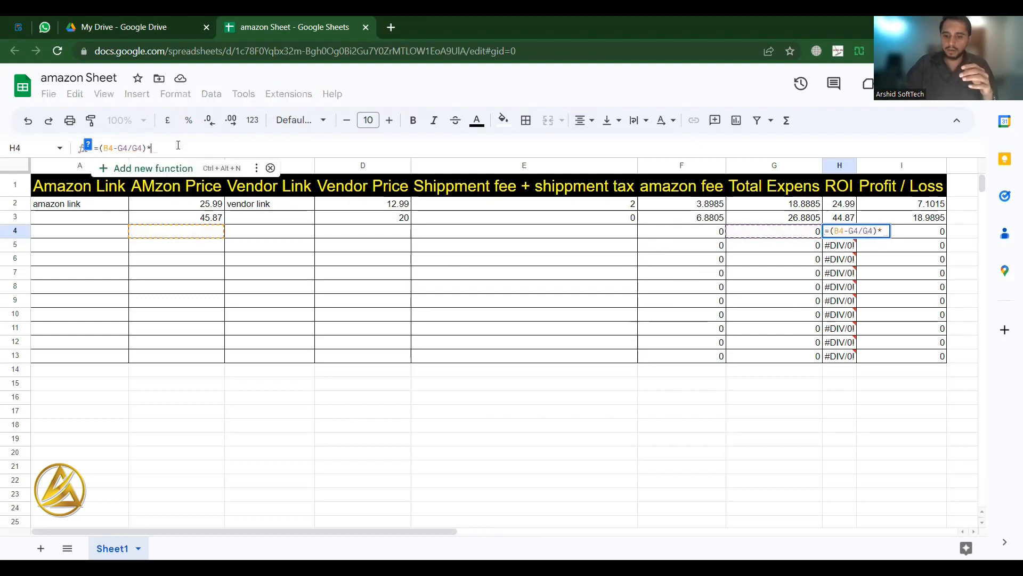
key("Return")
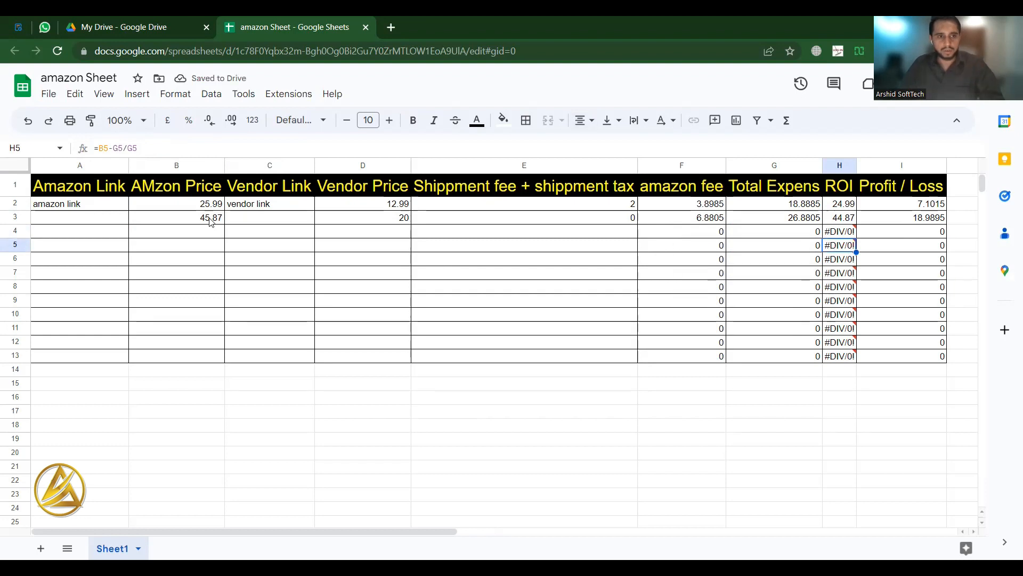
key("Up")
key("ctrl+z")
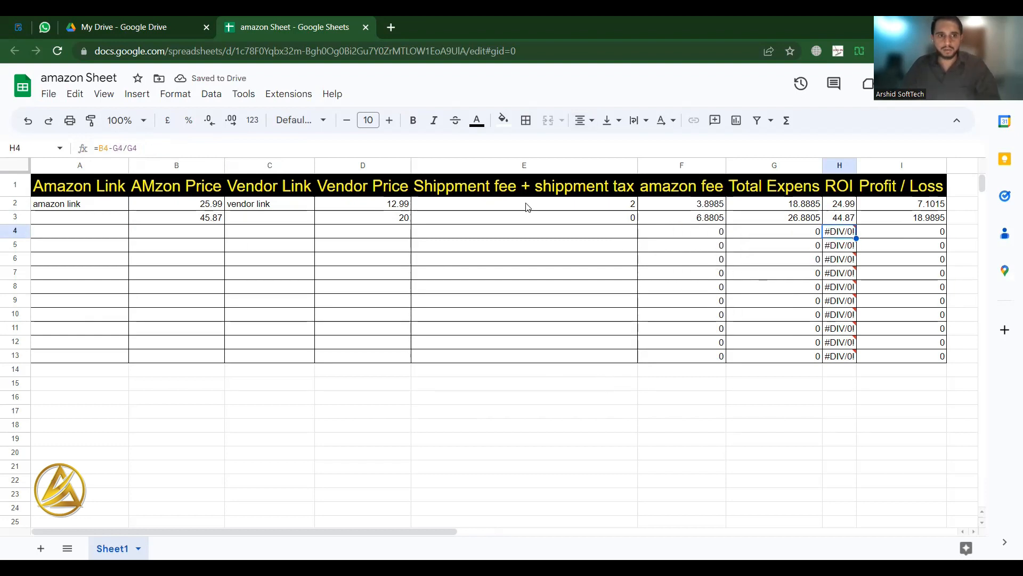
Multiply the ROI formula in cell H3 by 100 and accept the suggested correction =((B3-G3)/G3)*100
left_click(846, 220)
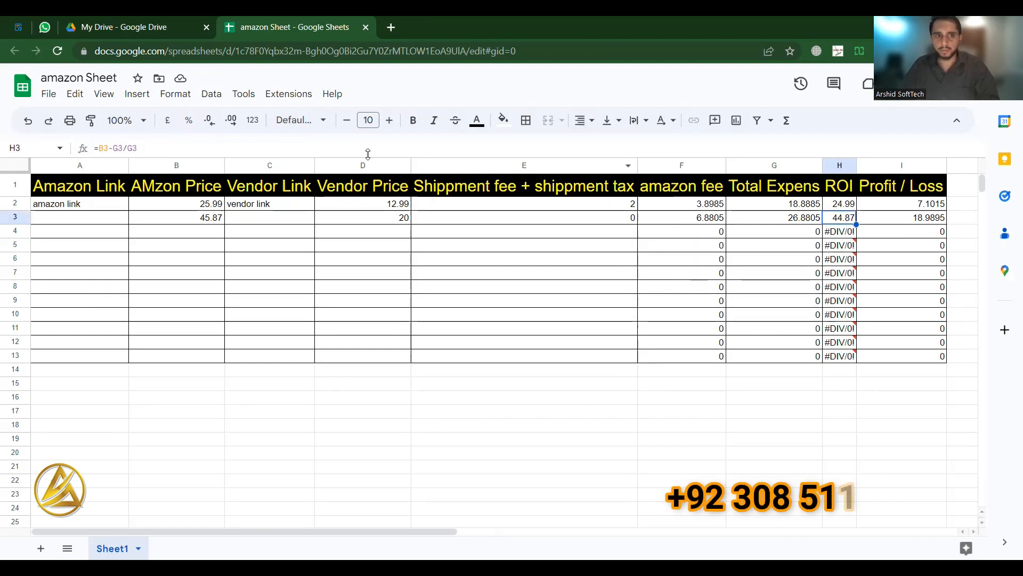
left_click(211, 144)
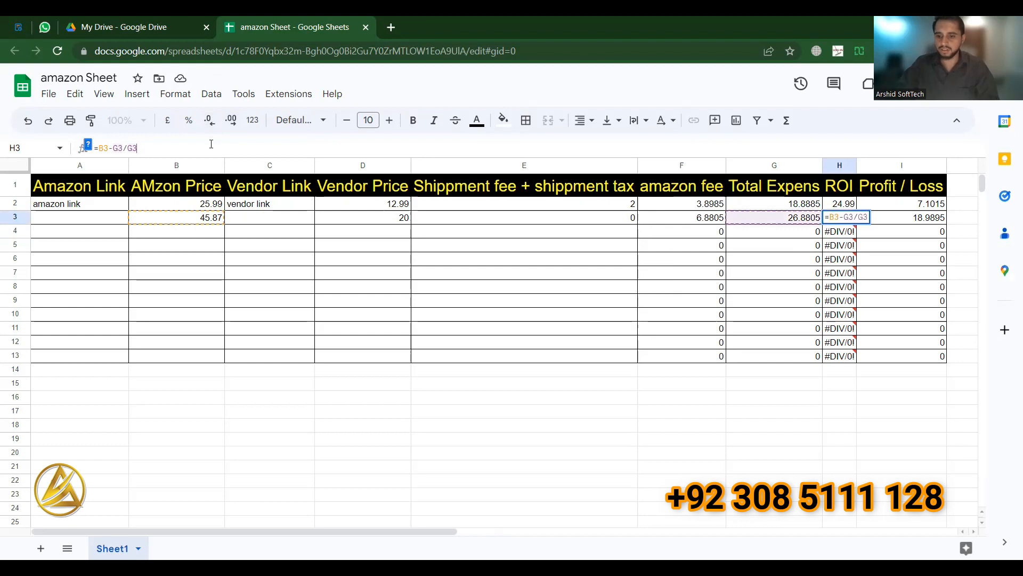
type("*100")
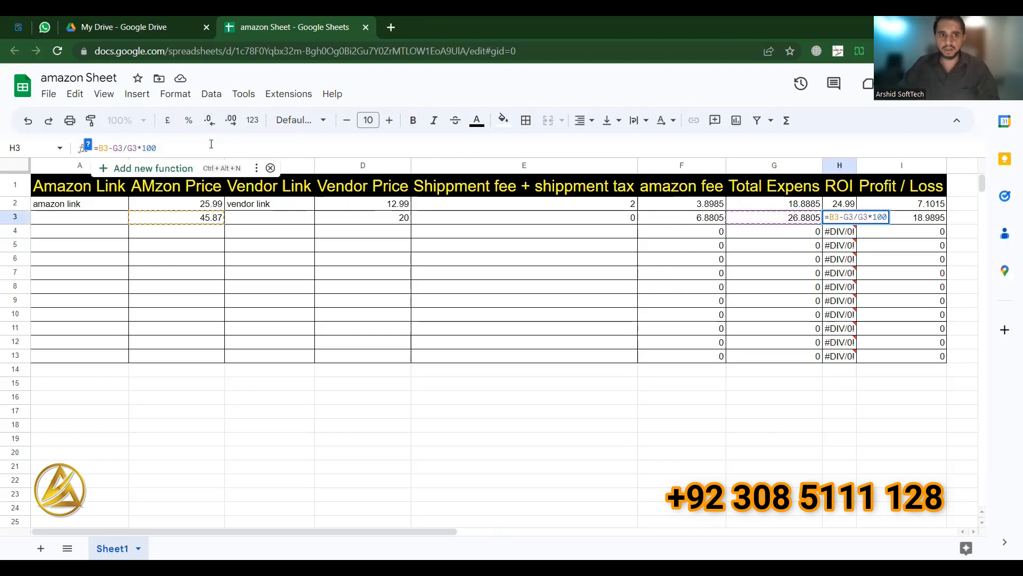
key("Return")
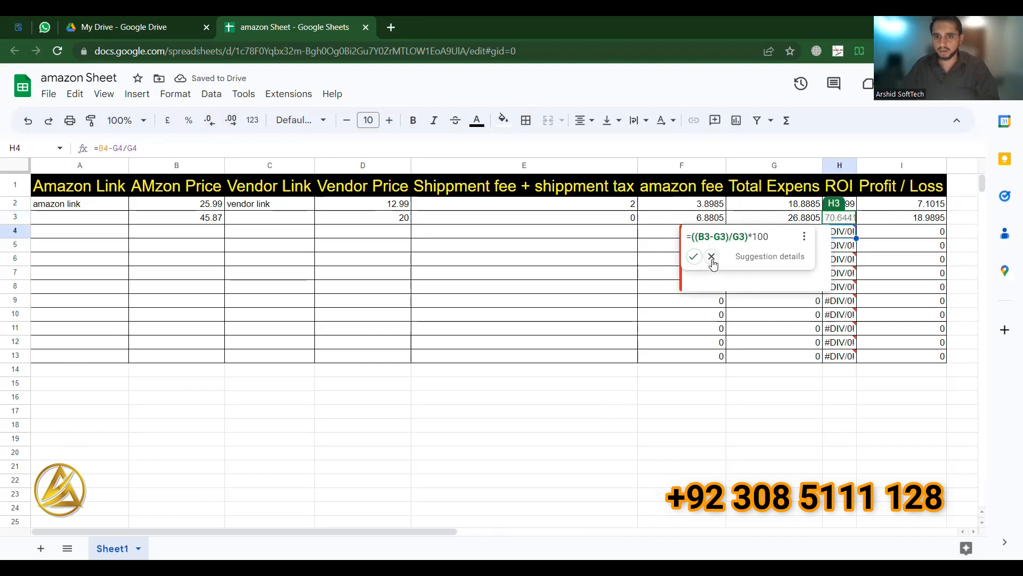
left_click(695, 258)
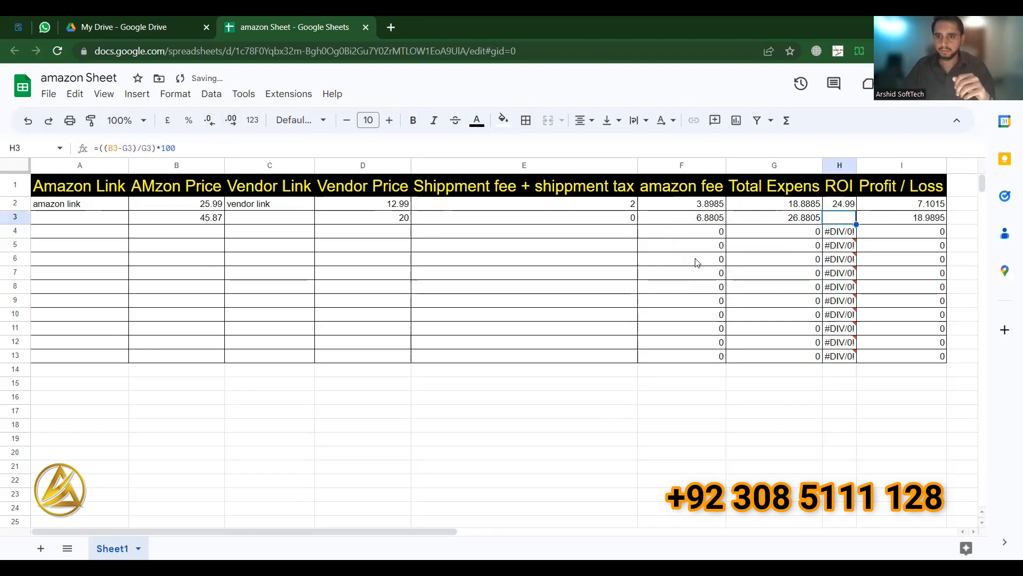
left_click(783, 255)
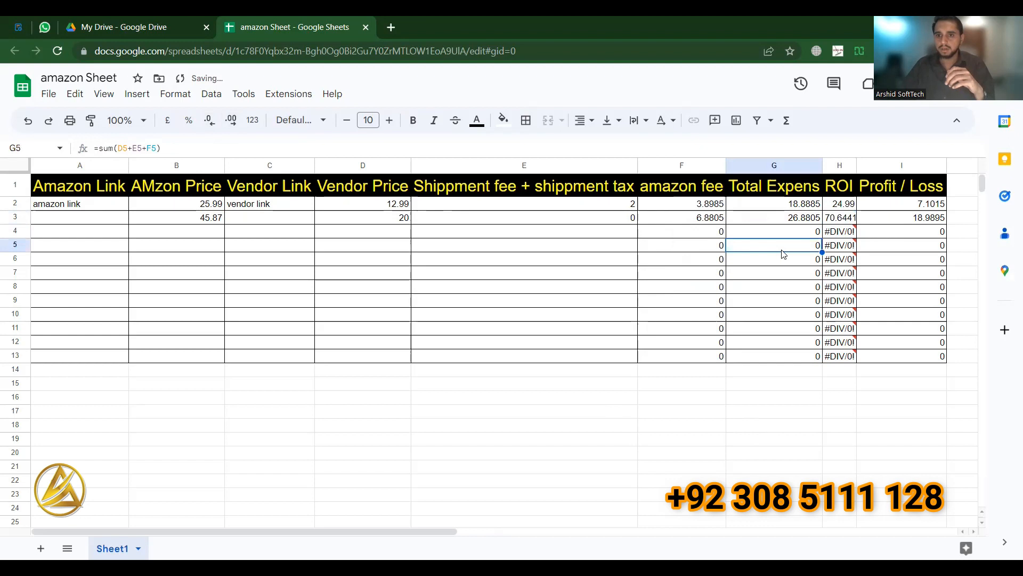
left_click(840, 222)
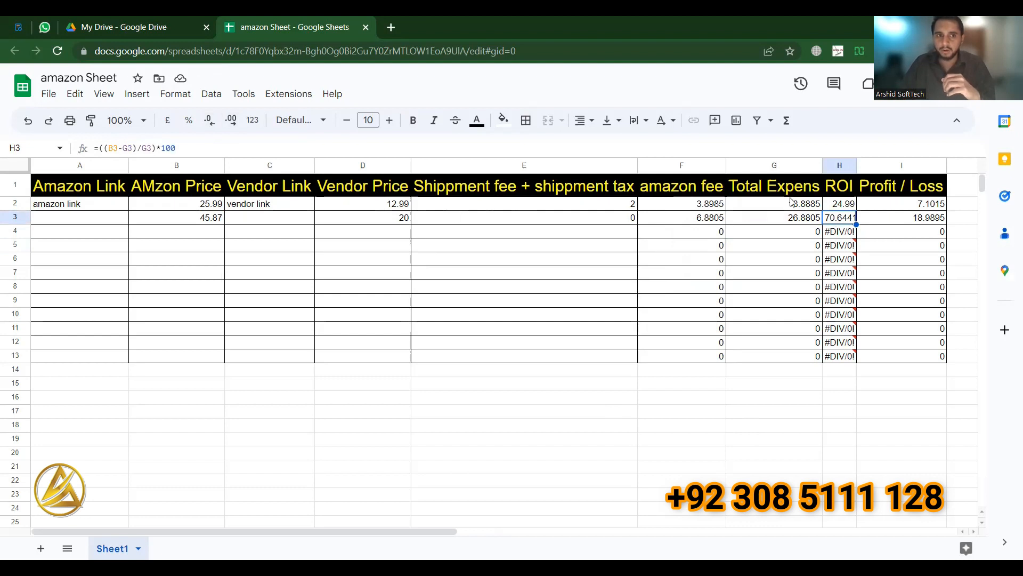
Multiply the ROI formula in cell H2 by 100 and accept the suggested correction =((B2-G2)/G2)*100
left_click(850, 207)
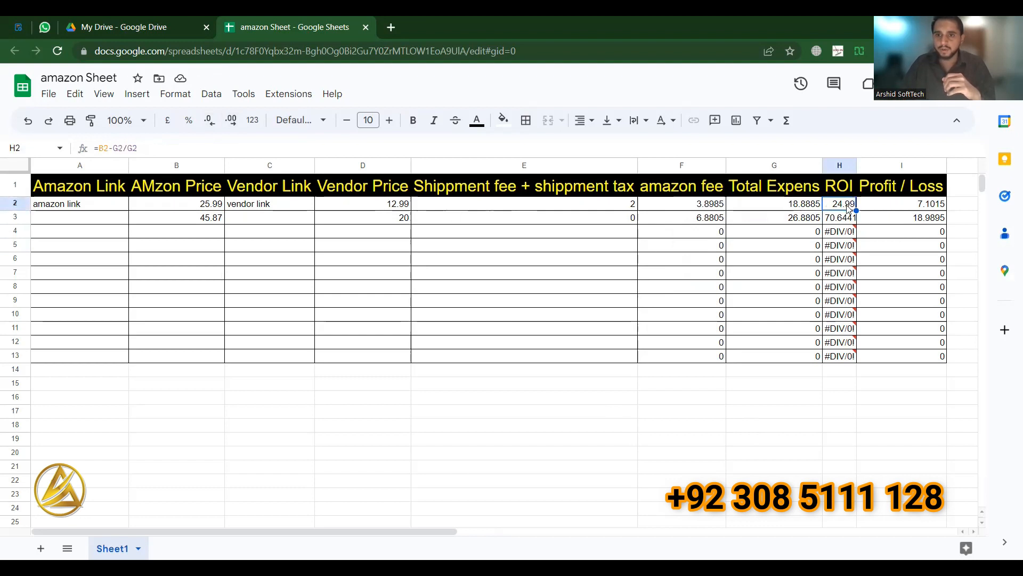
left_click(179, 144)
type("*")
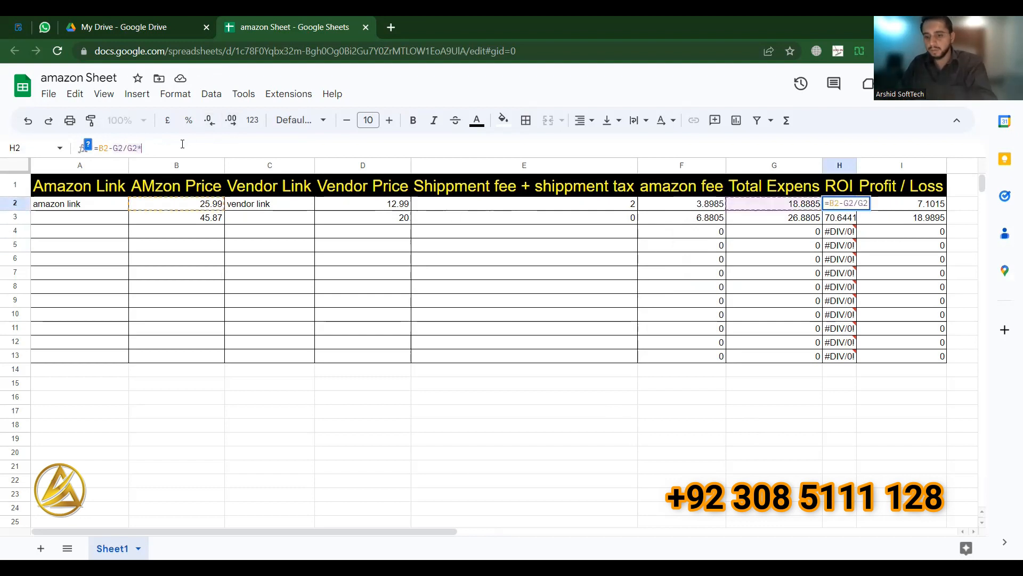
type("100")
key("Return")
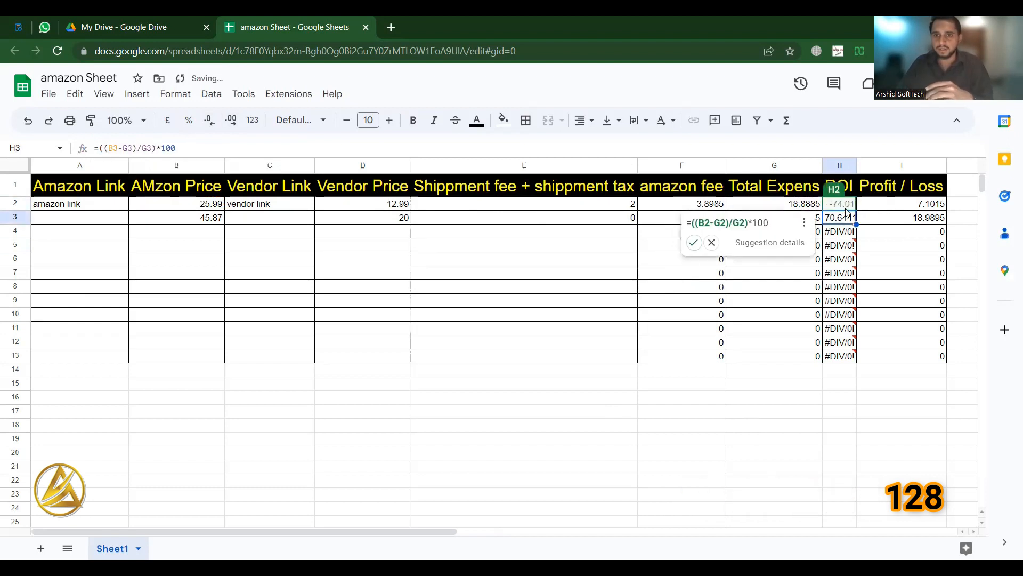
left_click(693, 243)
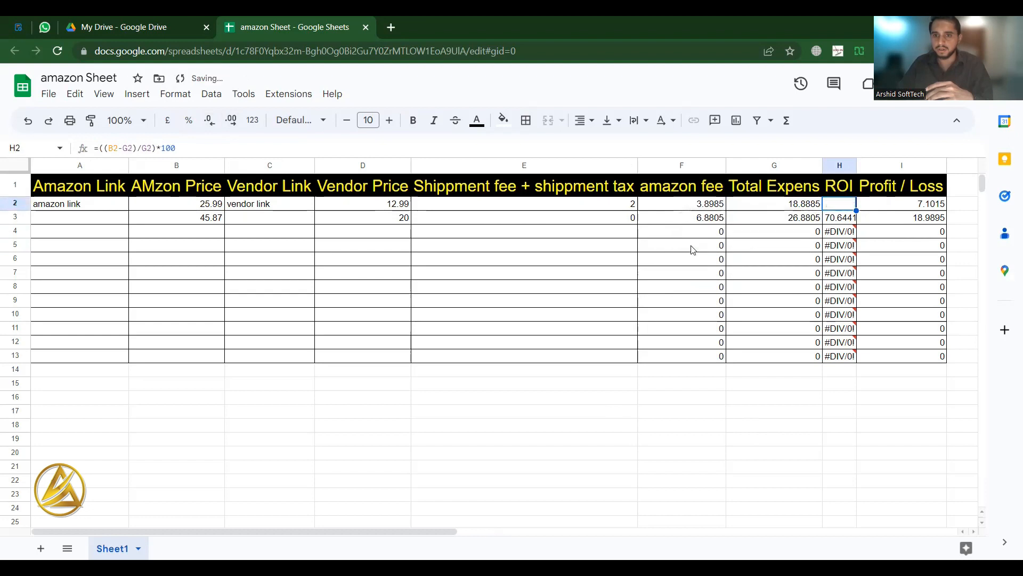
Fill the corrected ROI formula from H2 down through cell H13
left_click_drag(856, 237, 859, 356)
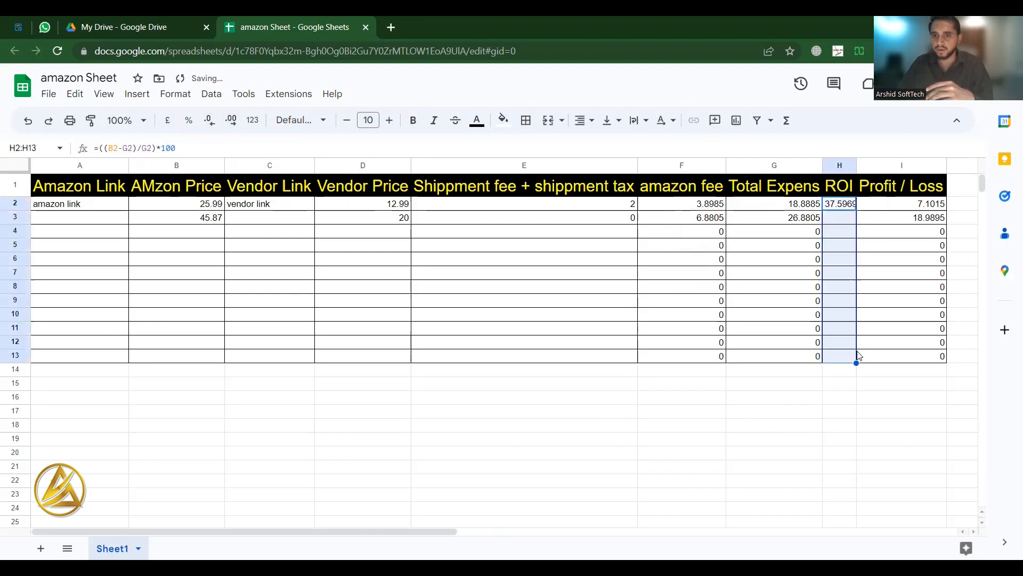
left_click(770, 262)
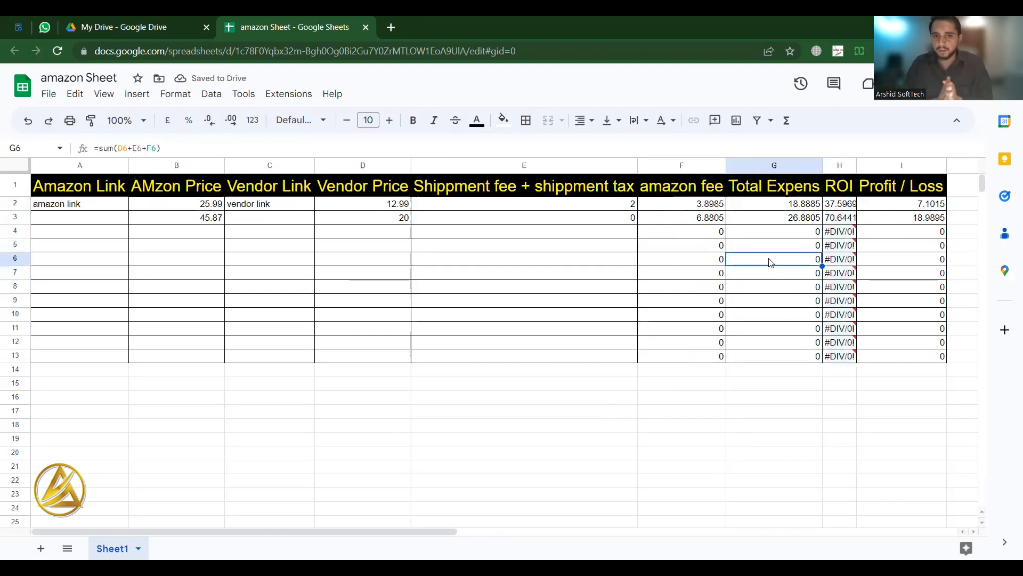
Enter 35.25 as the Amazon price in row 4
key("Up")
key("Up")
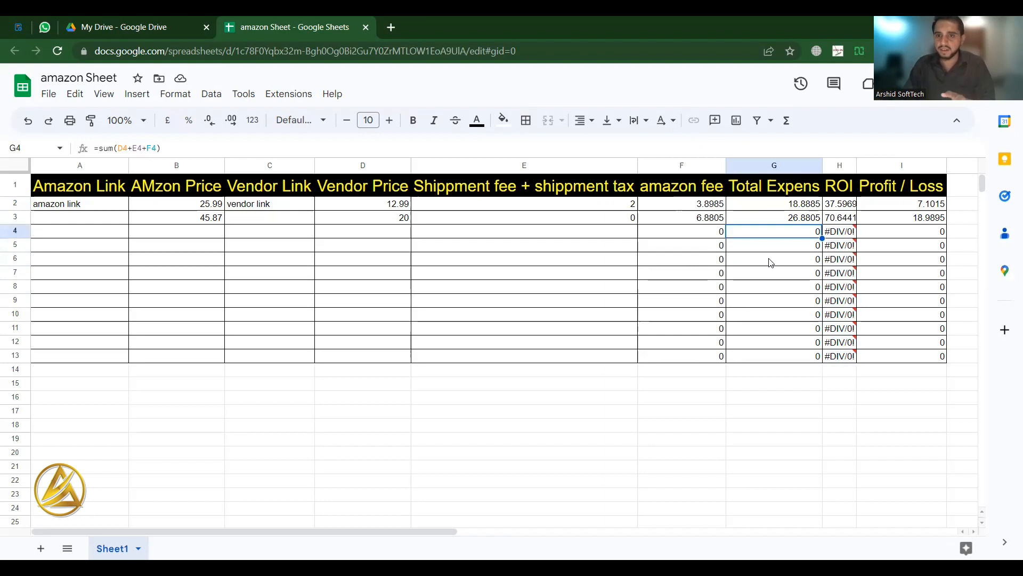
key("Left")
key("Right")
key("Right")
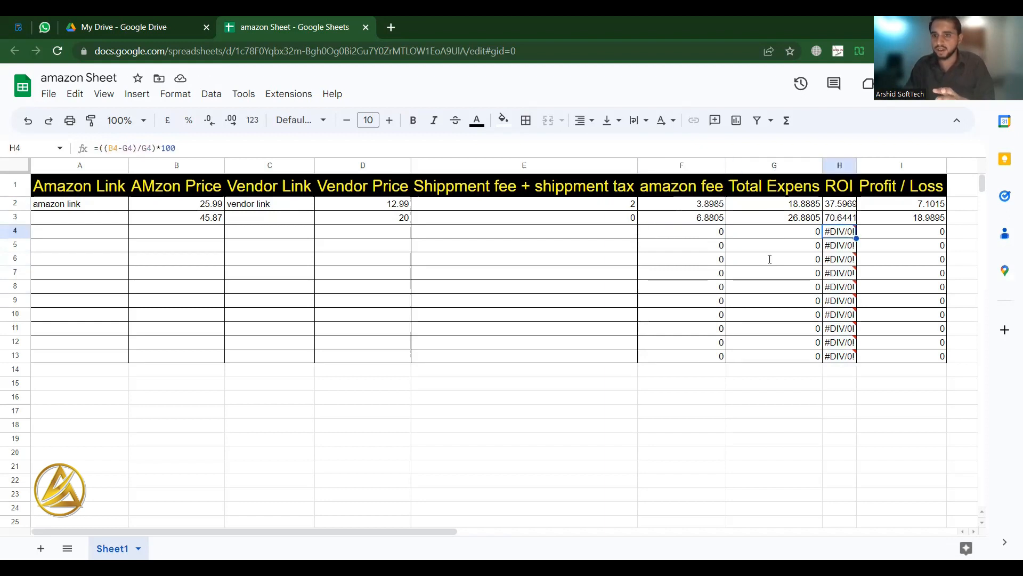
key("Right")
key("Left")
key("Left")
key("Left")
key("Left")
key("Left")
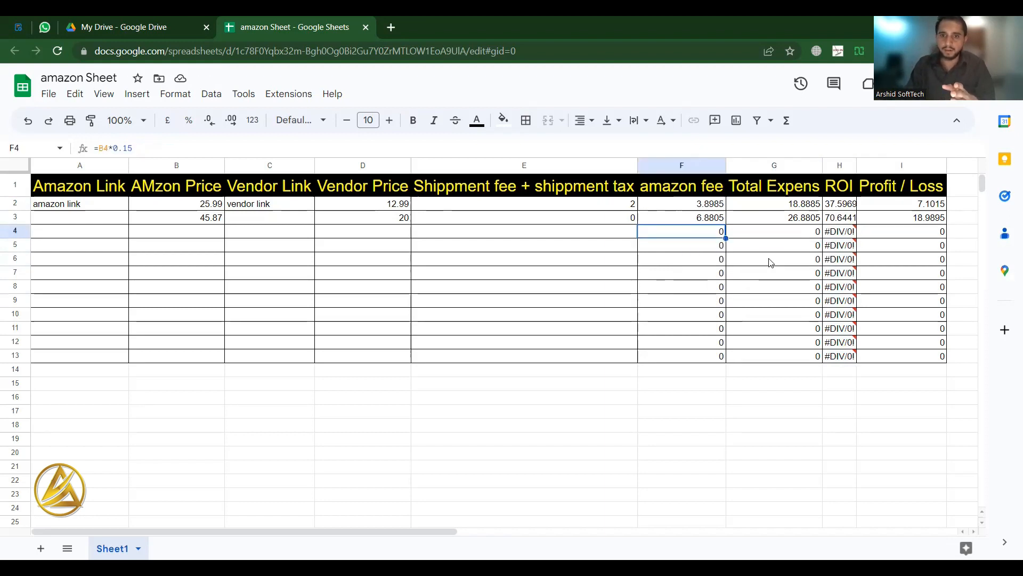
key("Left")
key("Left")
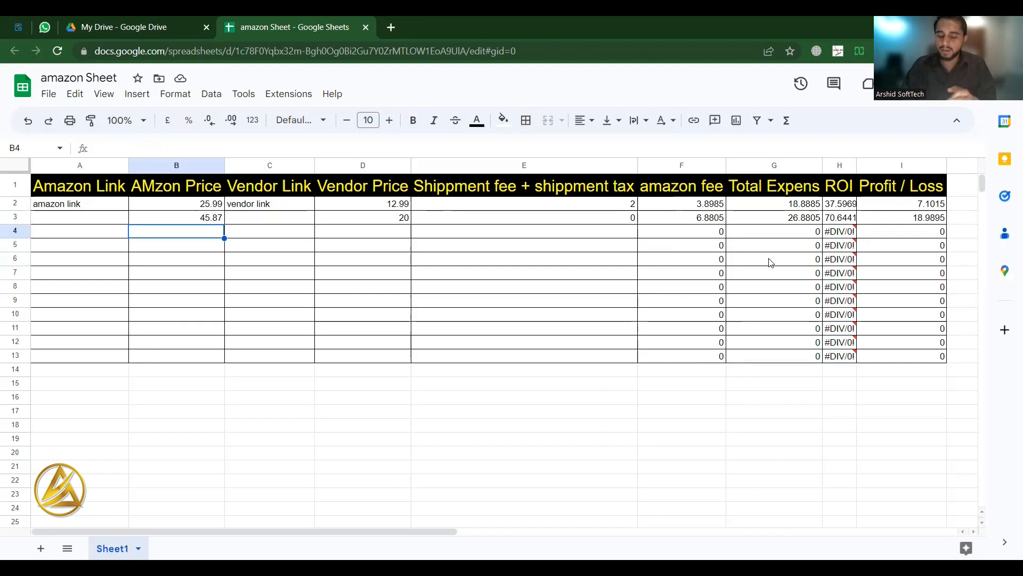
type("35")
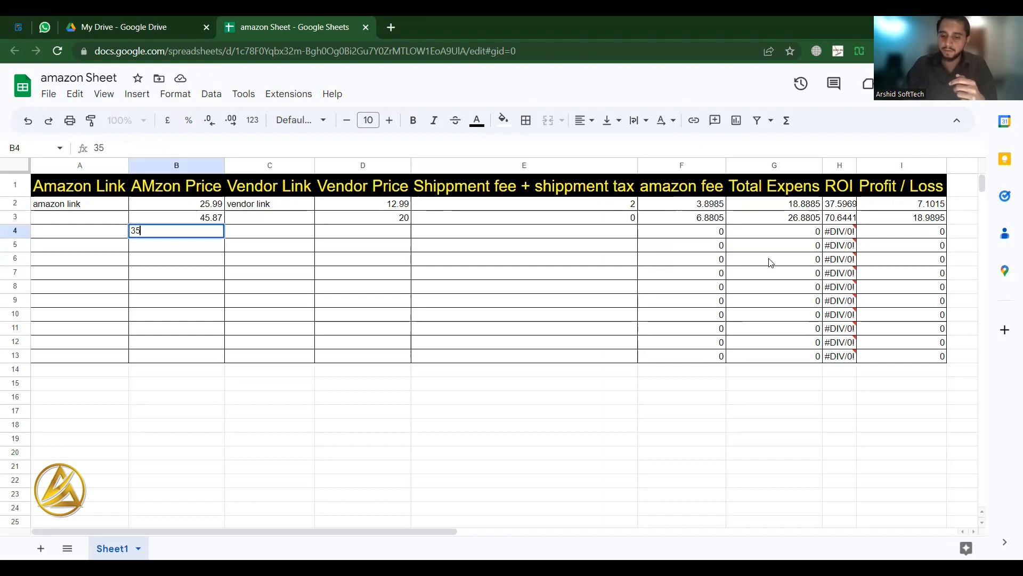
type(".25")
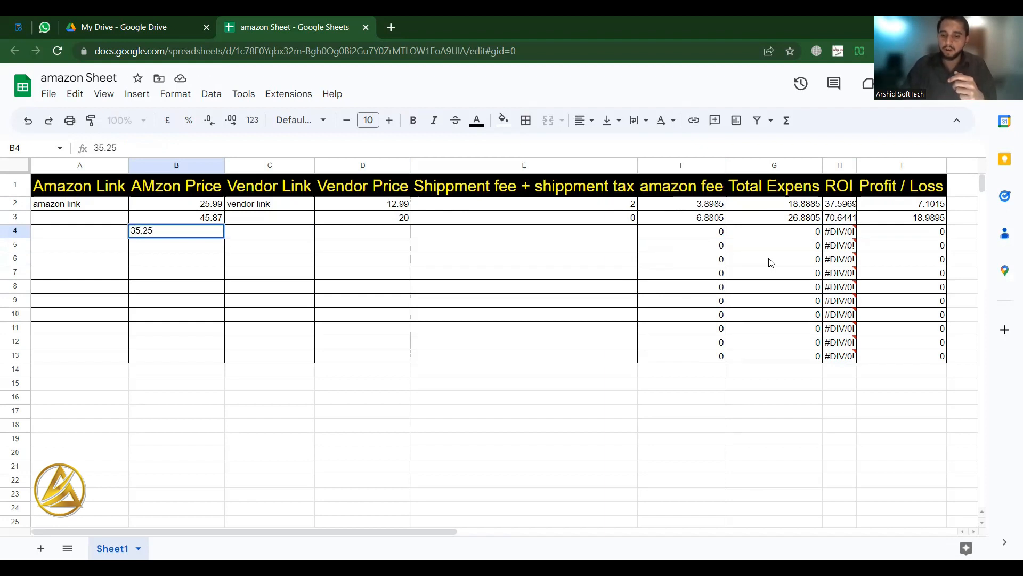
key("Tab")
Enter 27.98 as the vendor price in row 4
key("Tab")
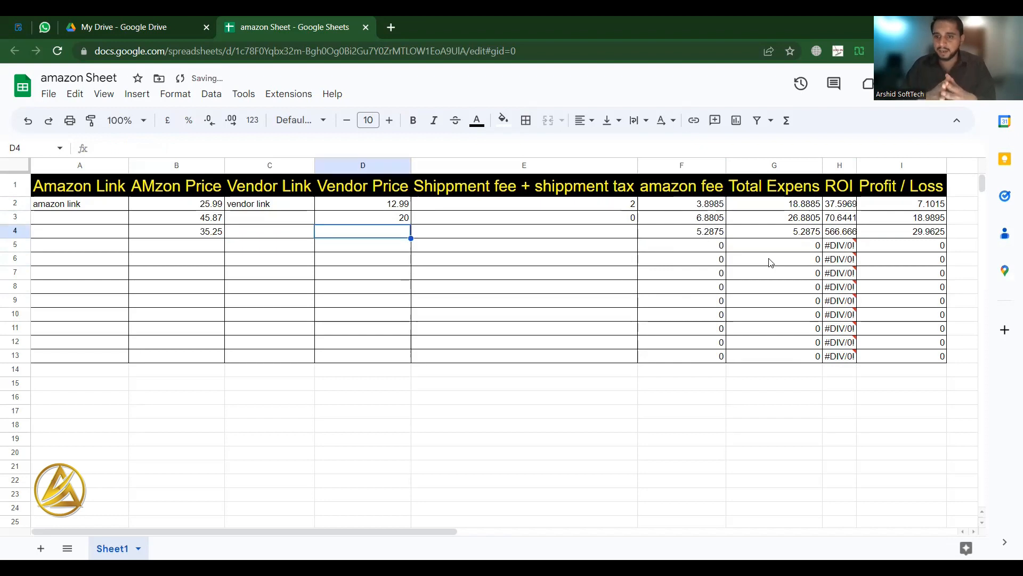
type("2")
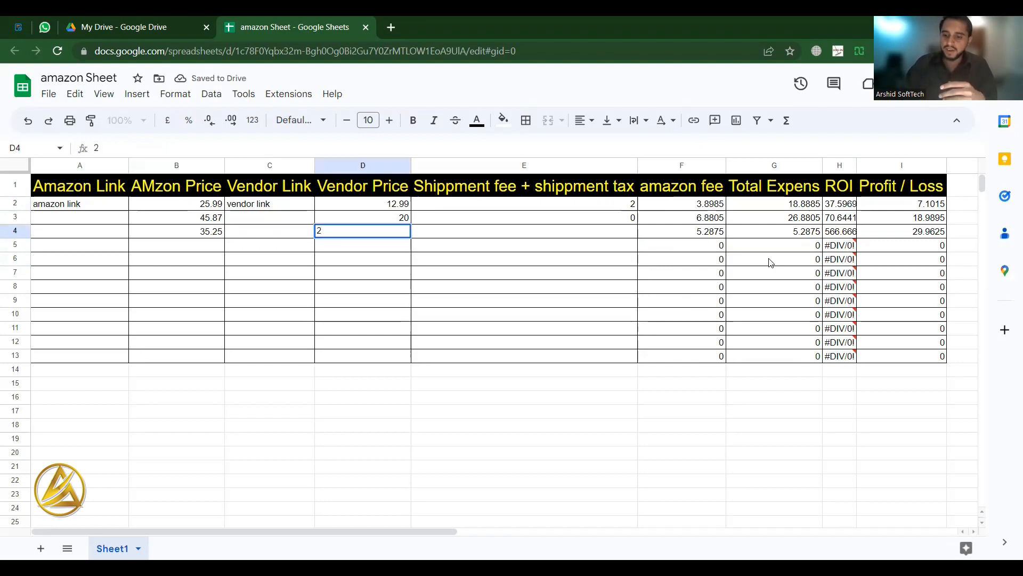
type("7.98")
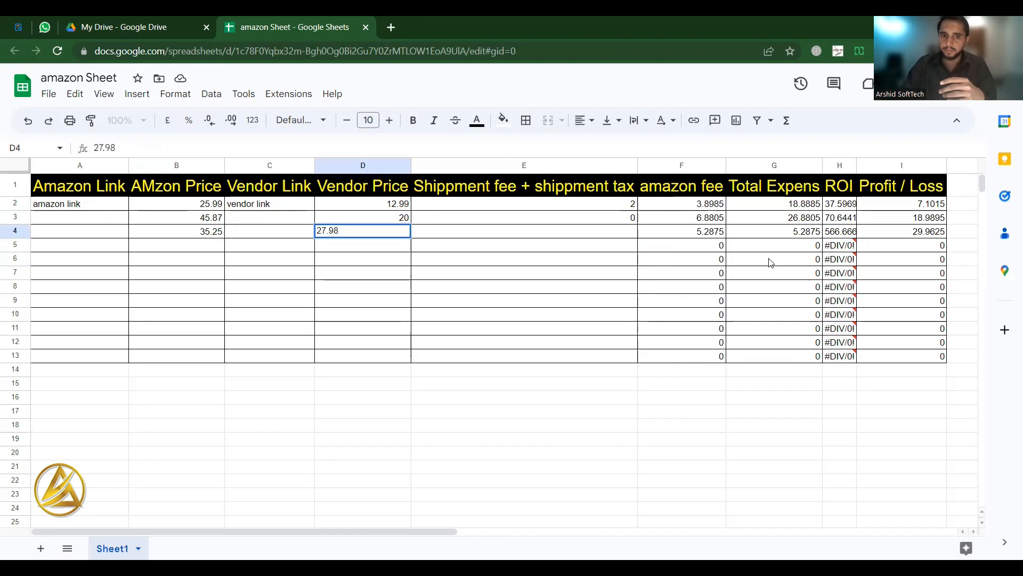
key("Tab")
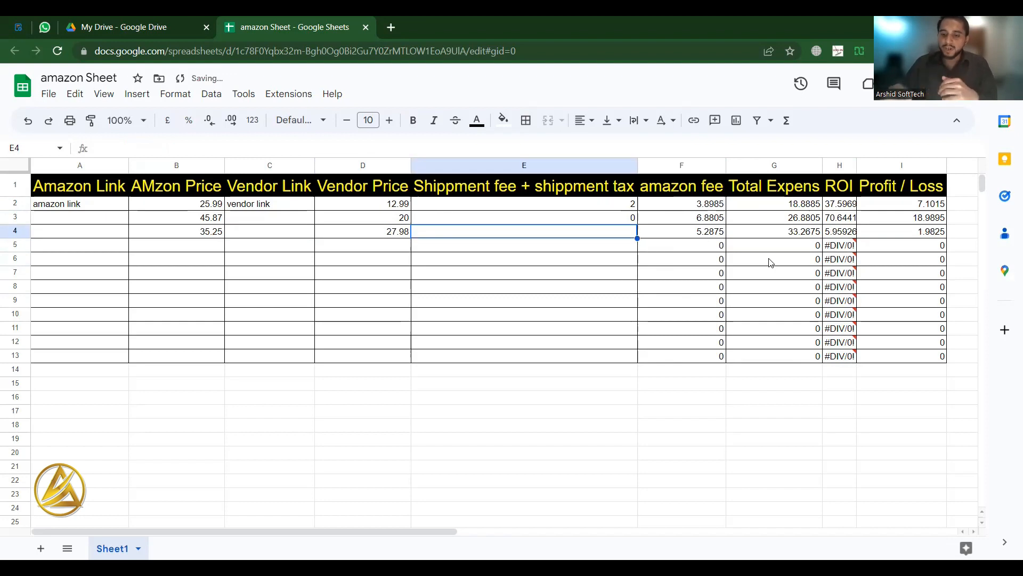
Enter 5 as the shipment fee and tax in row 4 and select that row's ROI cell
type("5")
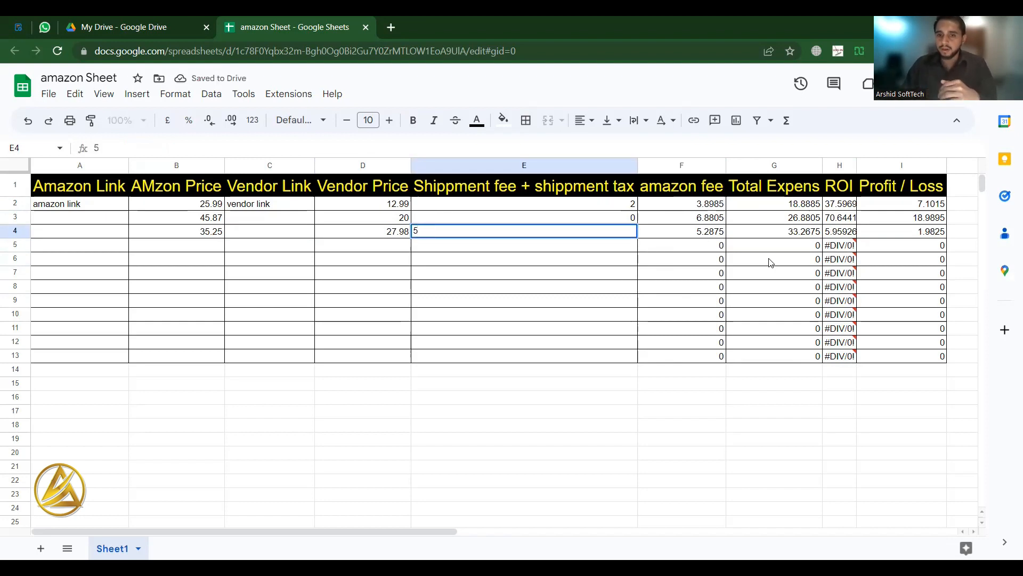
key("Tab")
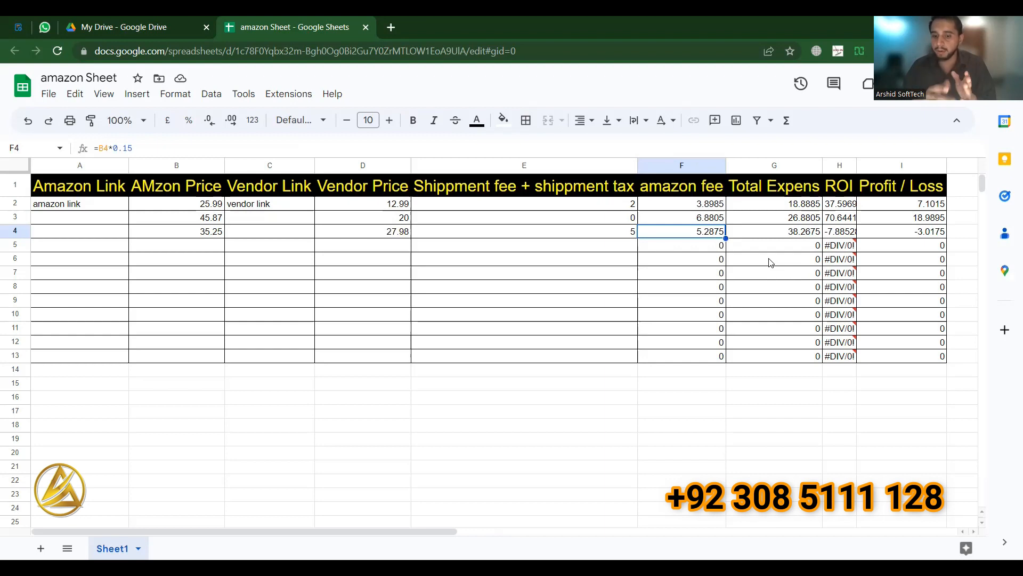
key("Right")
key("Right")
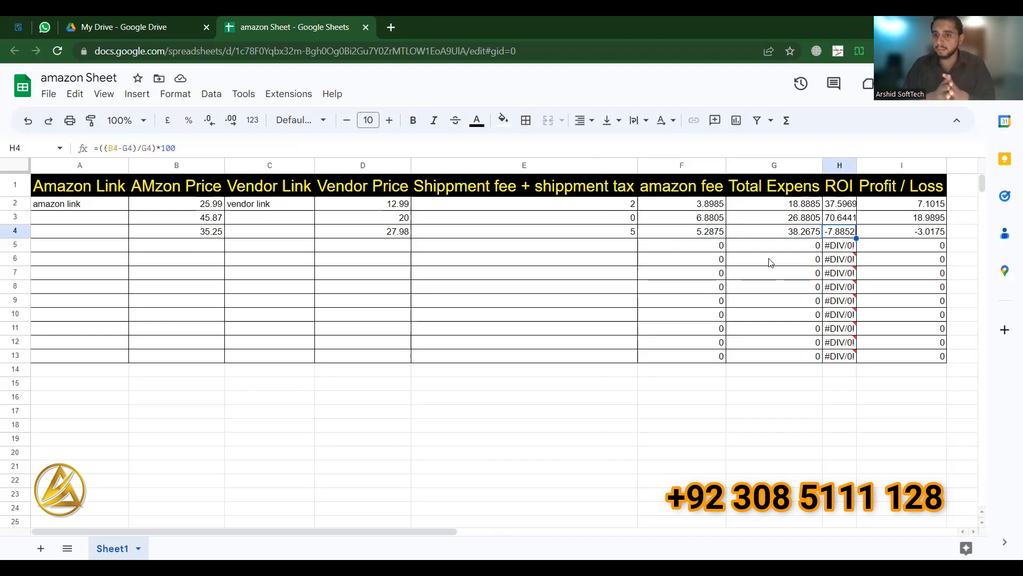